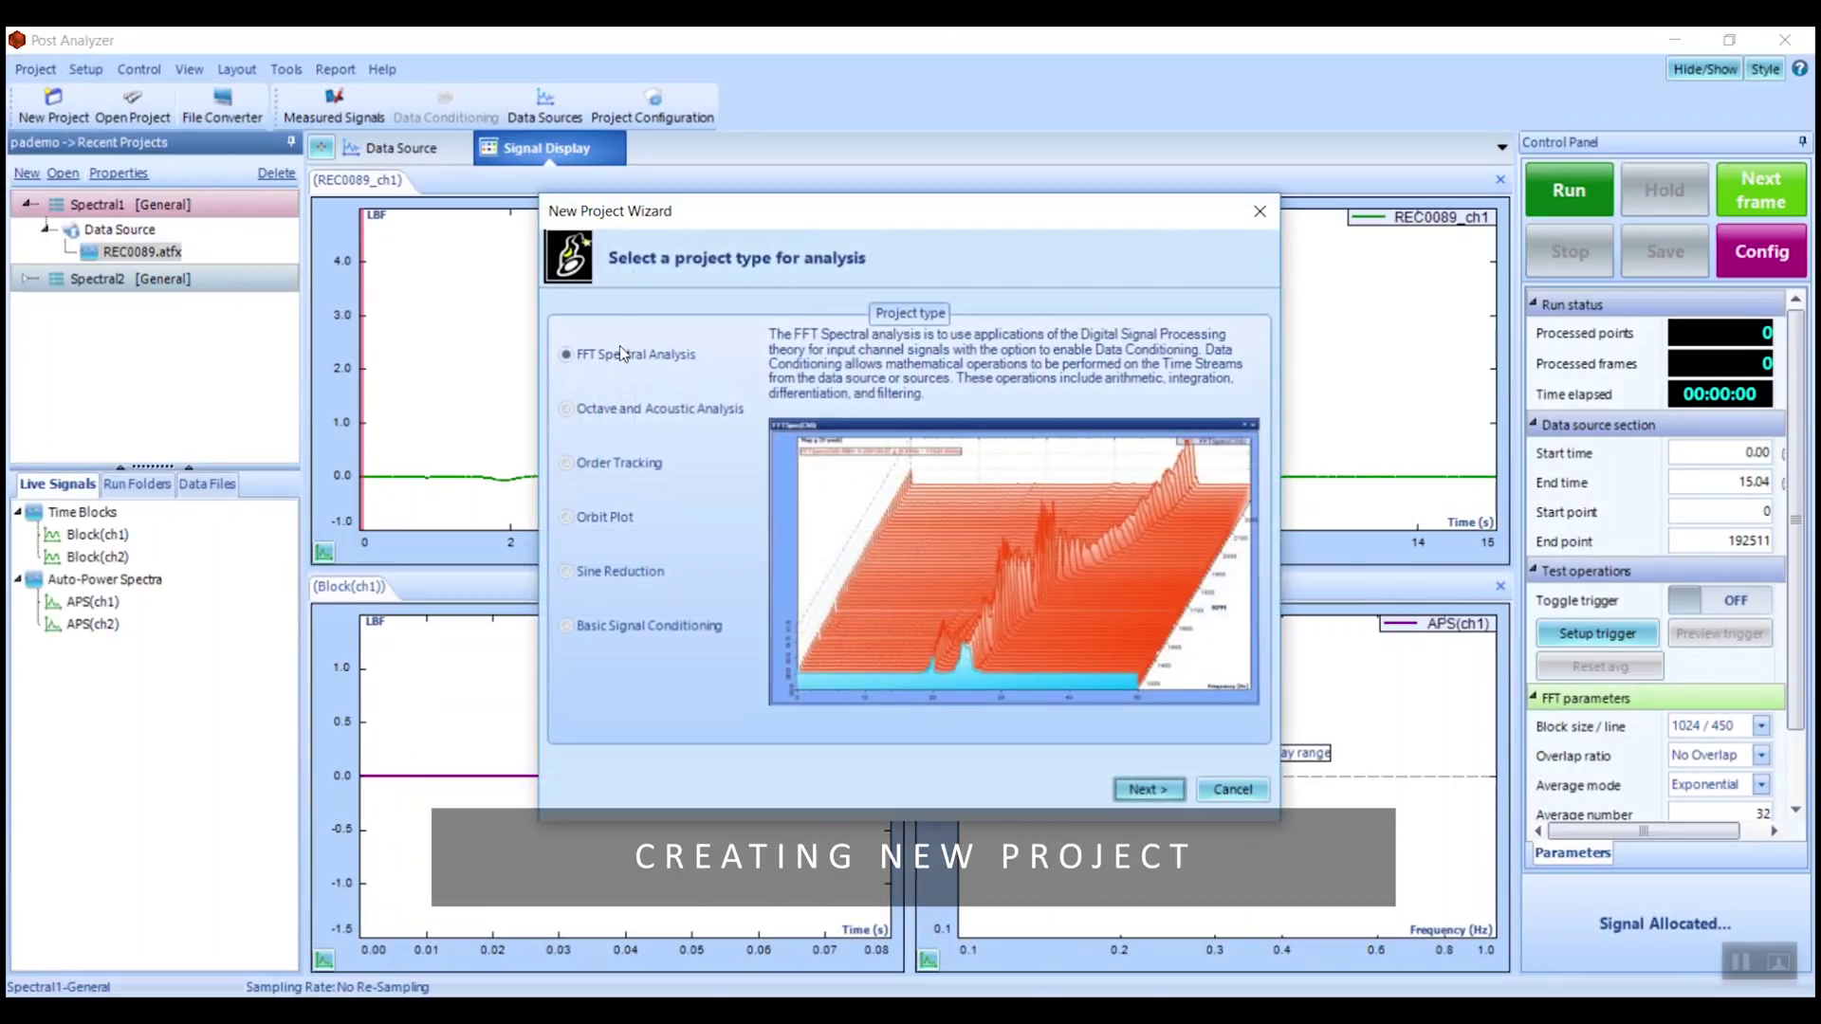
Enable data conditioning and add REC0089.atfx as the project's source file.
{"action": "left_click", "coordinate": [1150, 790]}
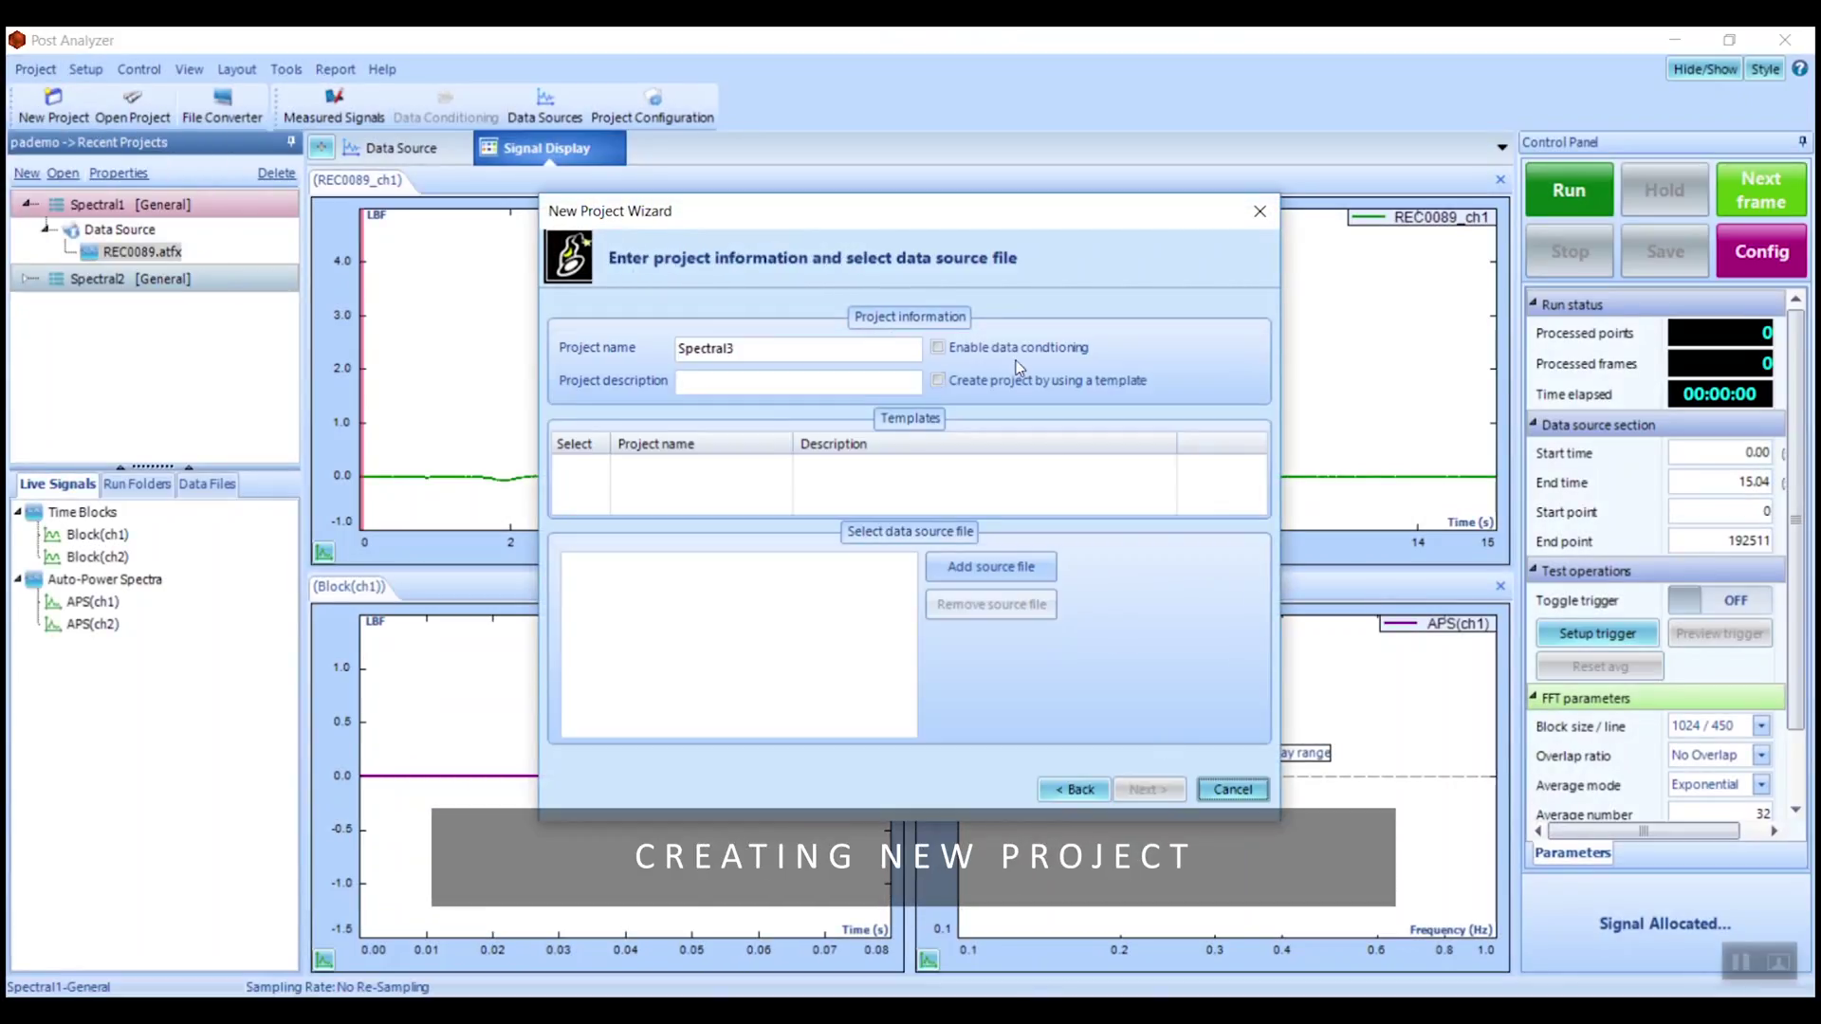
{"action": "left_click", "coordinate": [937, 348]}
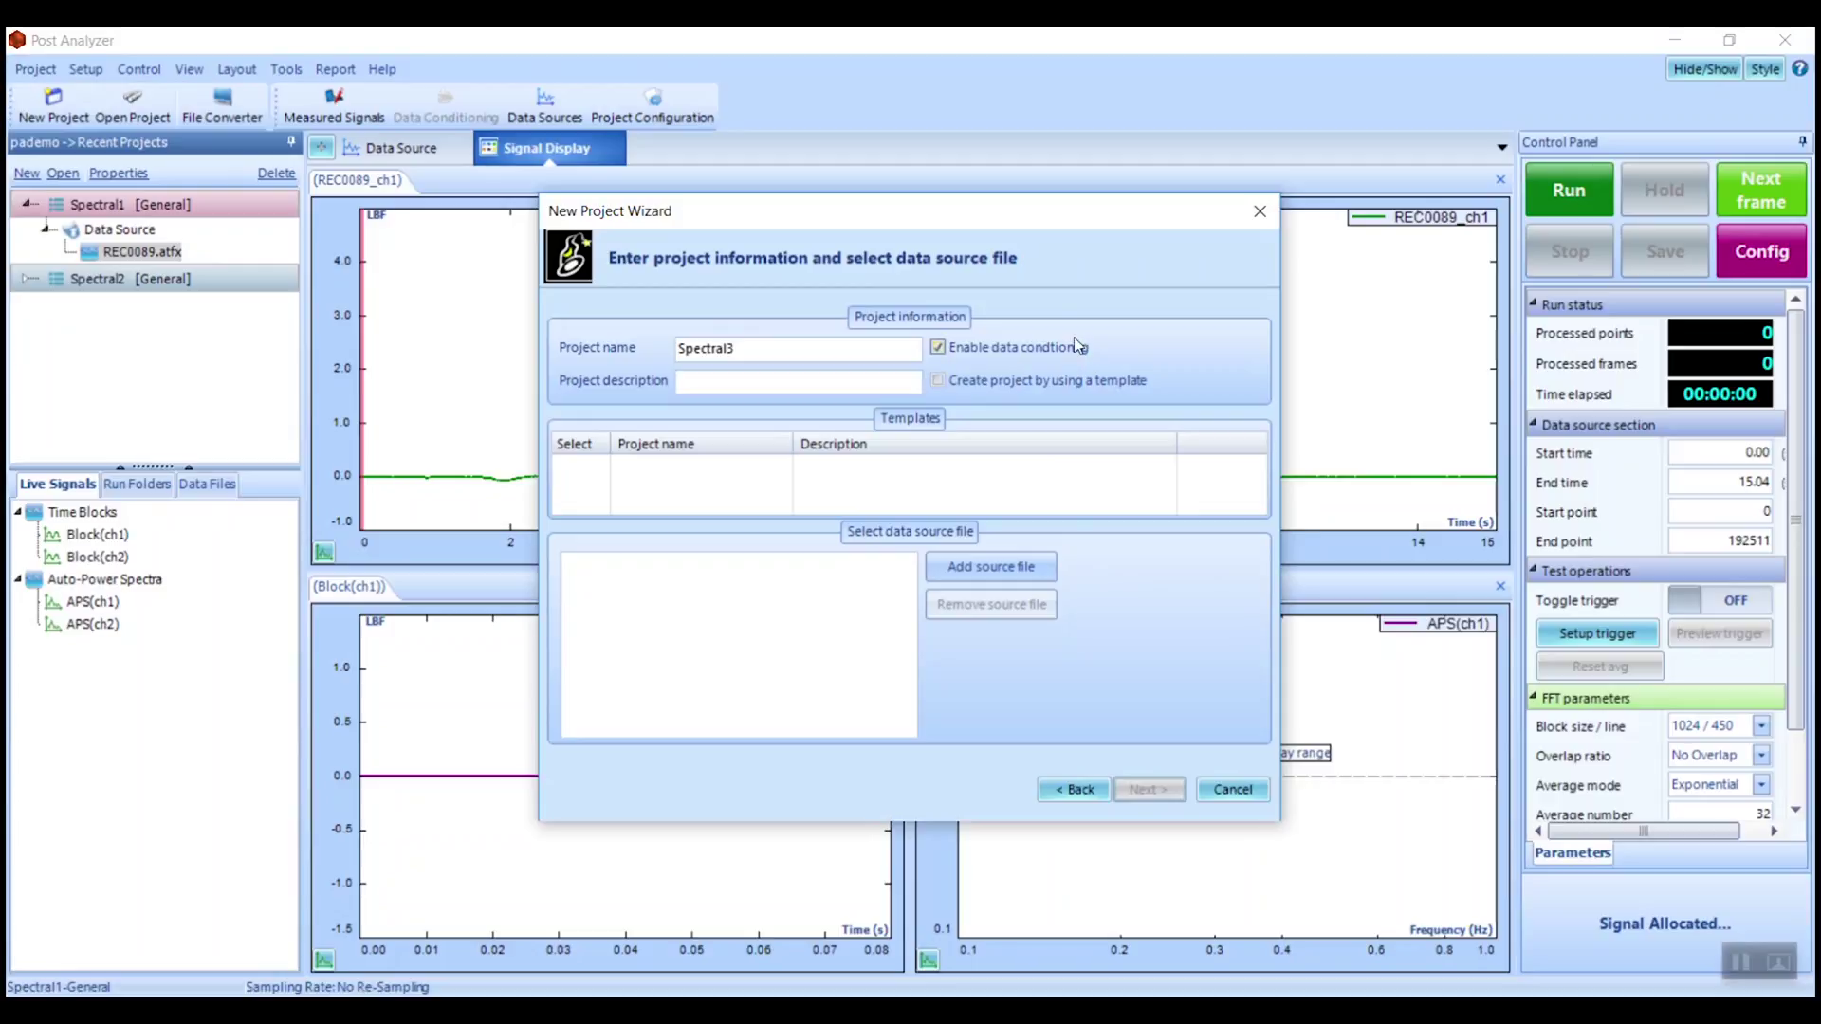
{"action": "left_click", "coordinate": [971, 577]}
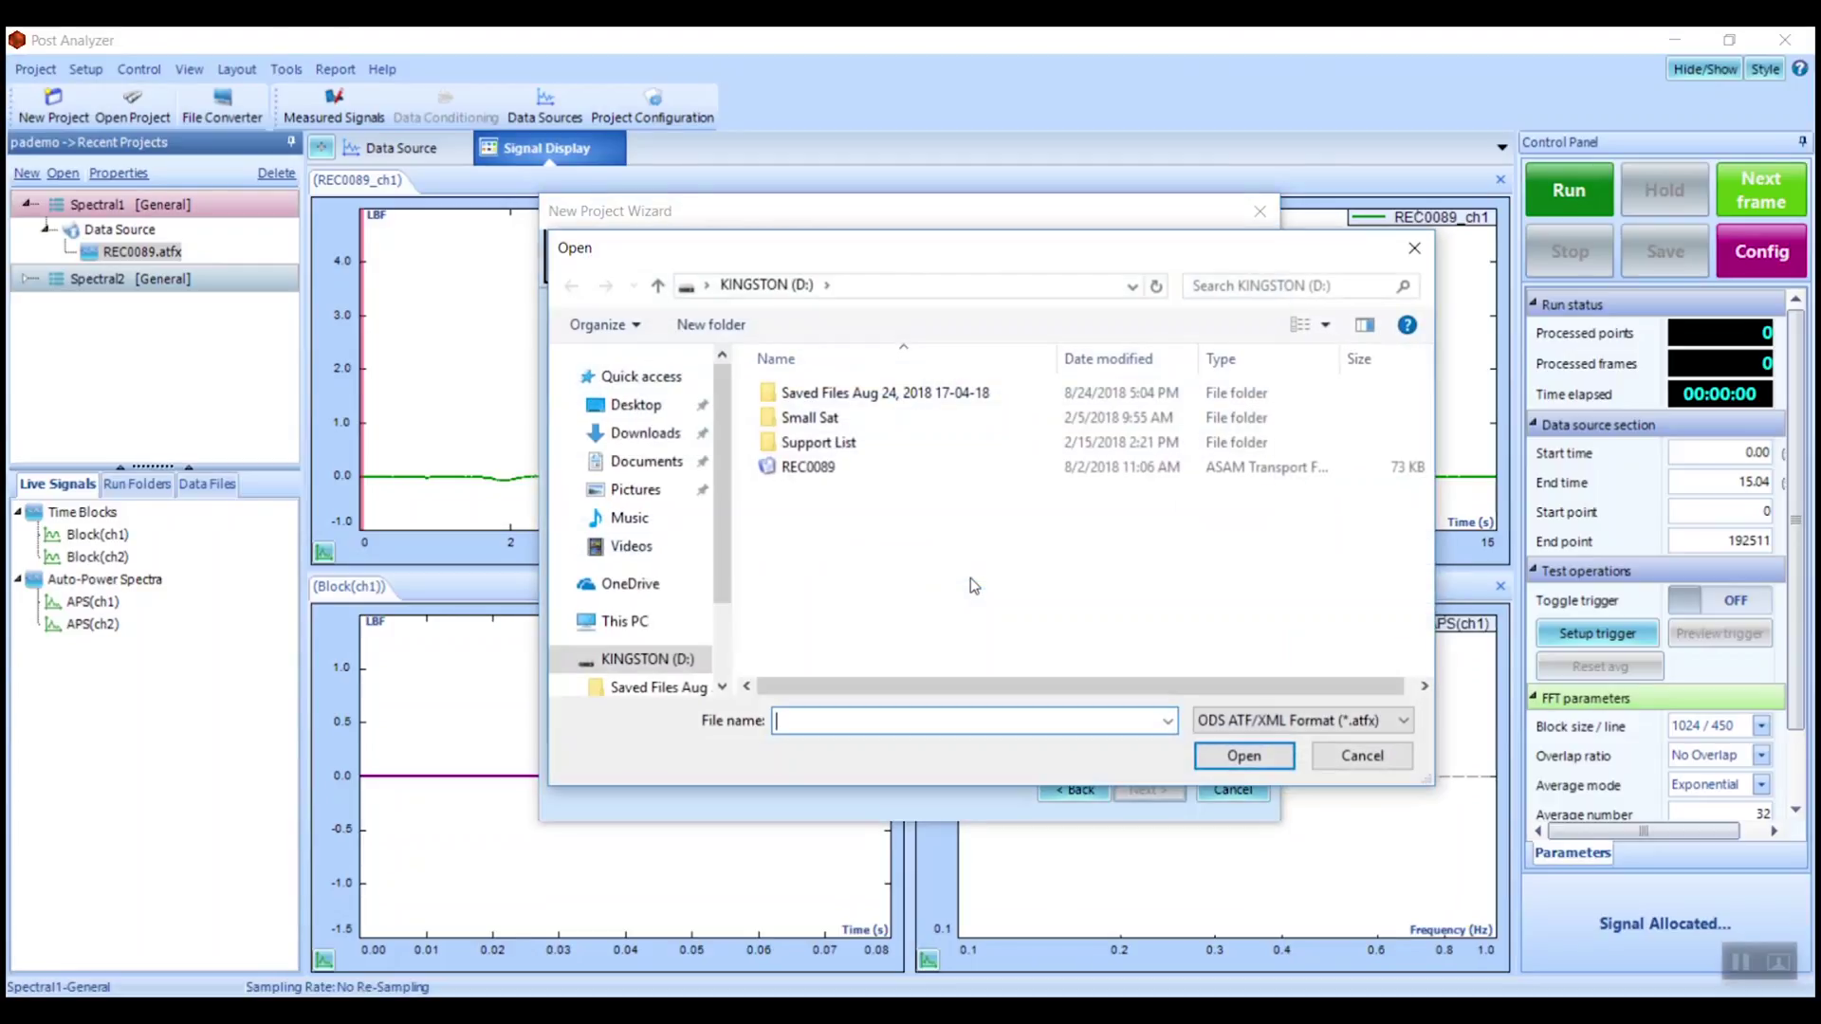
{"action": "double_click", "coordinate": [856, 477]}
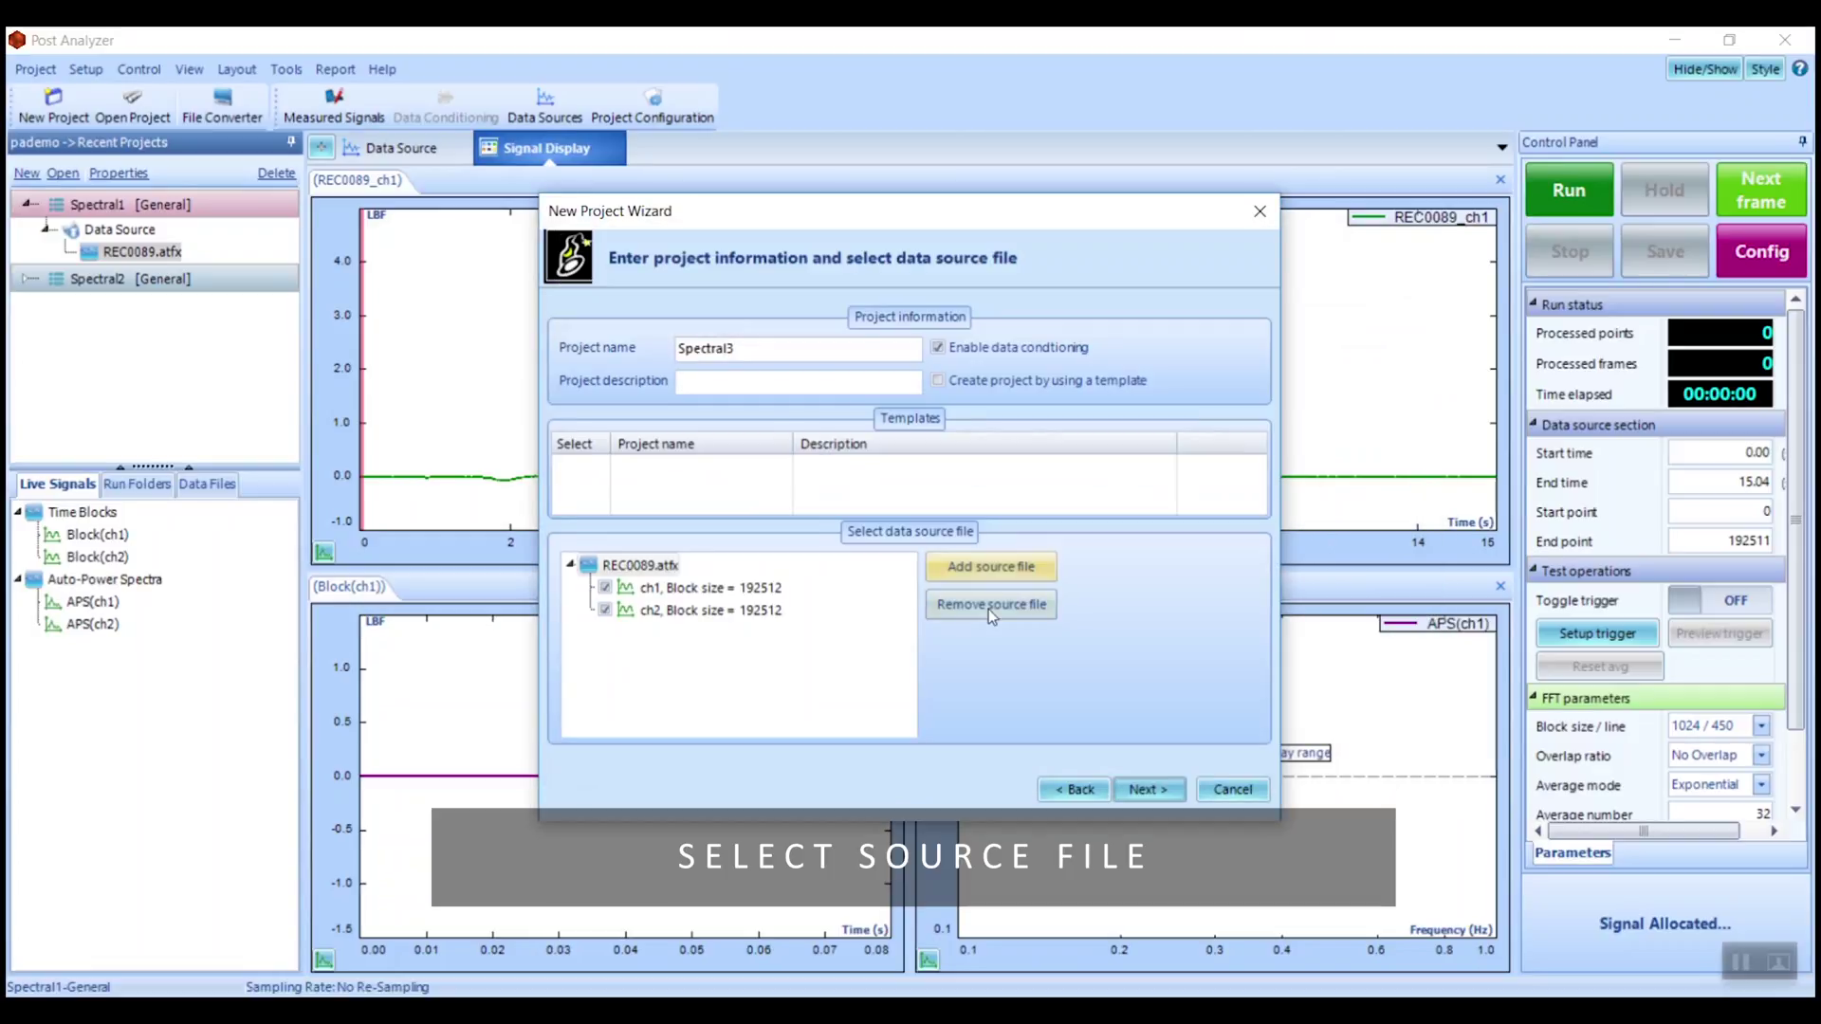
Check the supported source file formats, then close the browser without adding another file.
{"action": "left_click", "coordinate": [983, 566]}
{"action": "left_click", "coordinate": [1283, 729]}
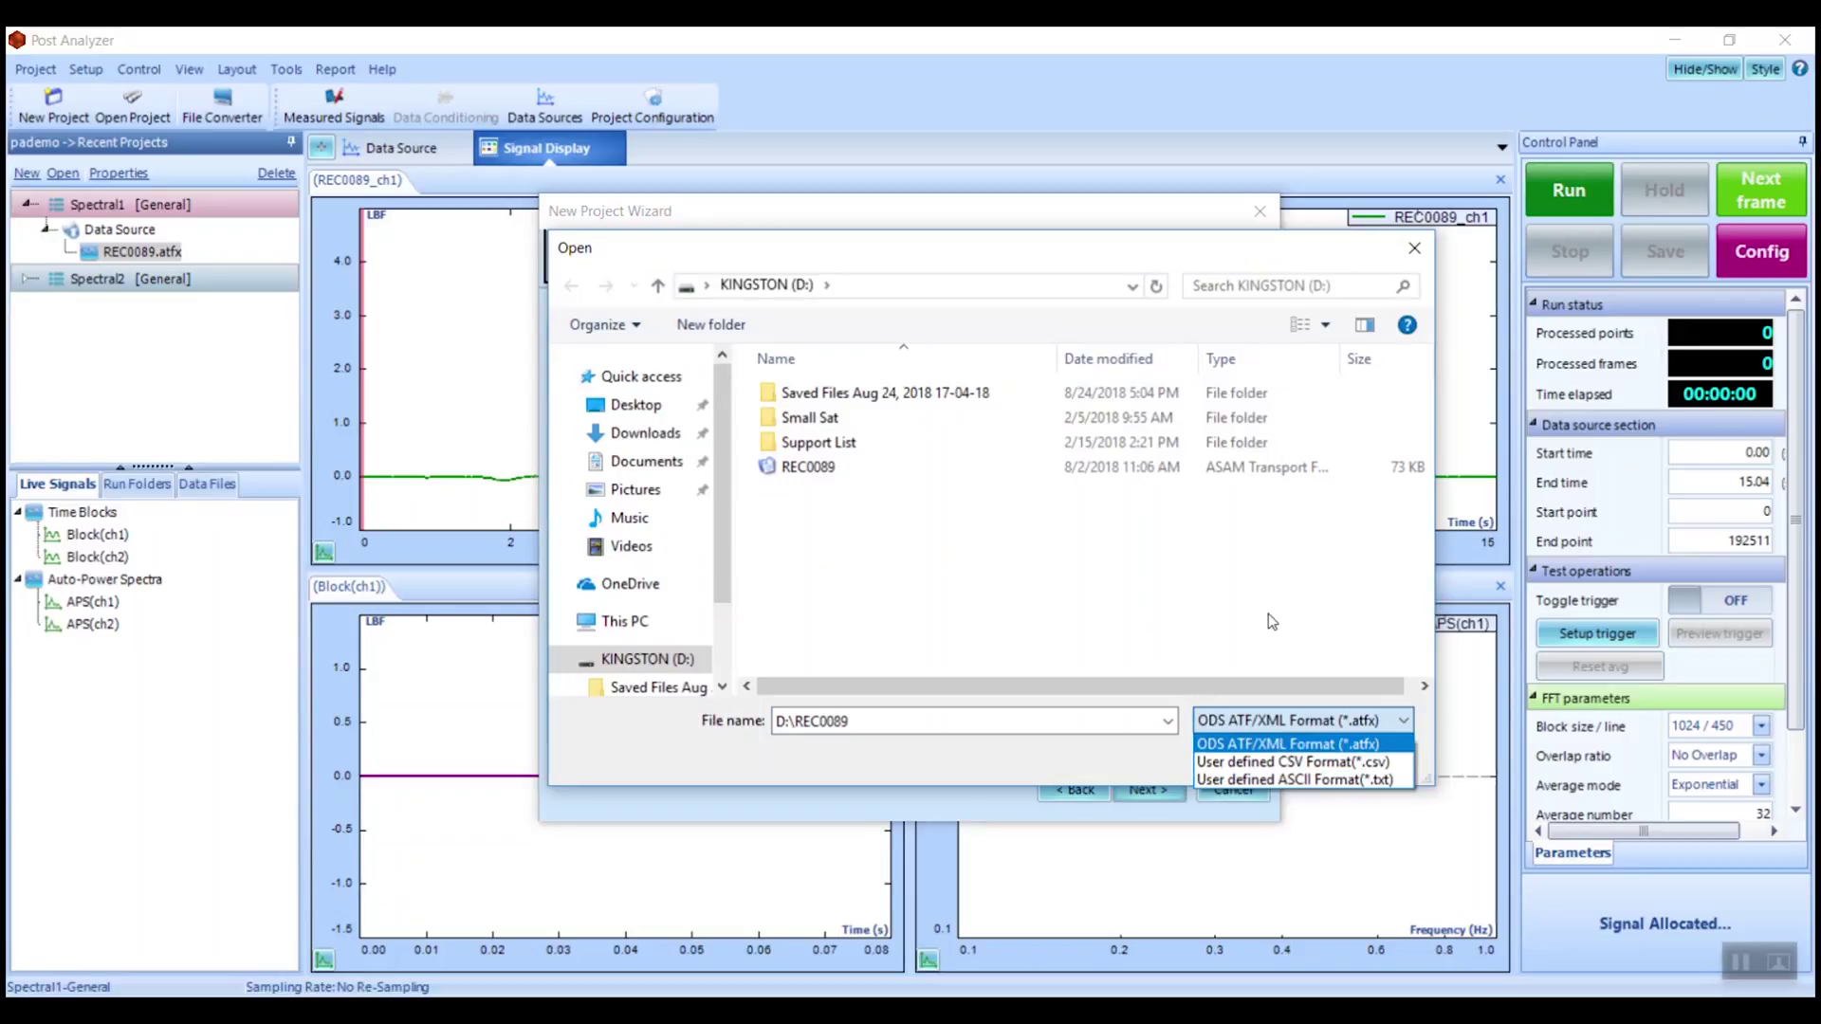
{"action": "left_click", "coordinate": [1287, 744]}
{"action": "left_click", "coordinate": [1373, 759]}
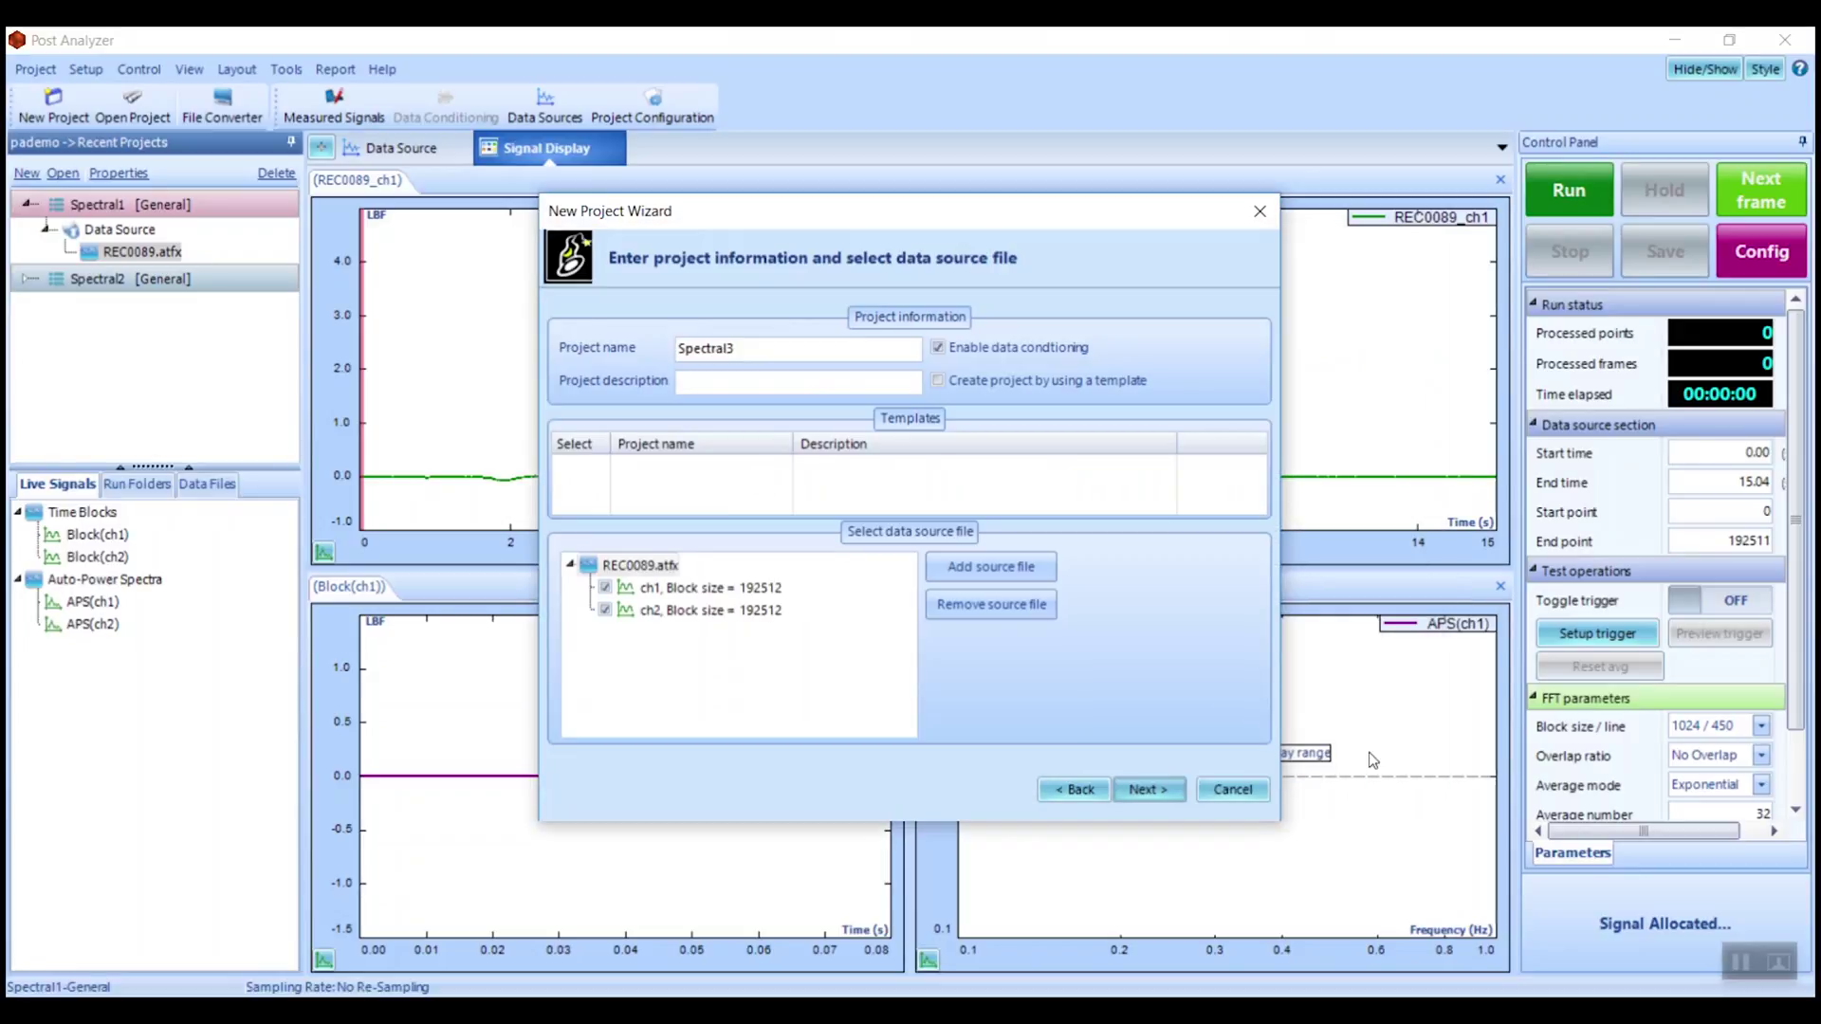
Add FRF alongside APS with REC0089_ch1 as the reference, and finish creating Spectral3.
{"action": "left_click", "coordinate": [1181, 793]}
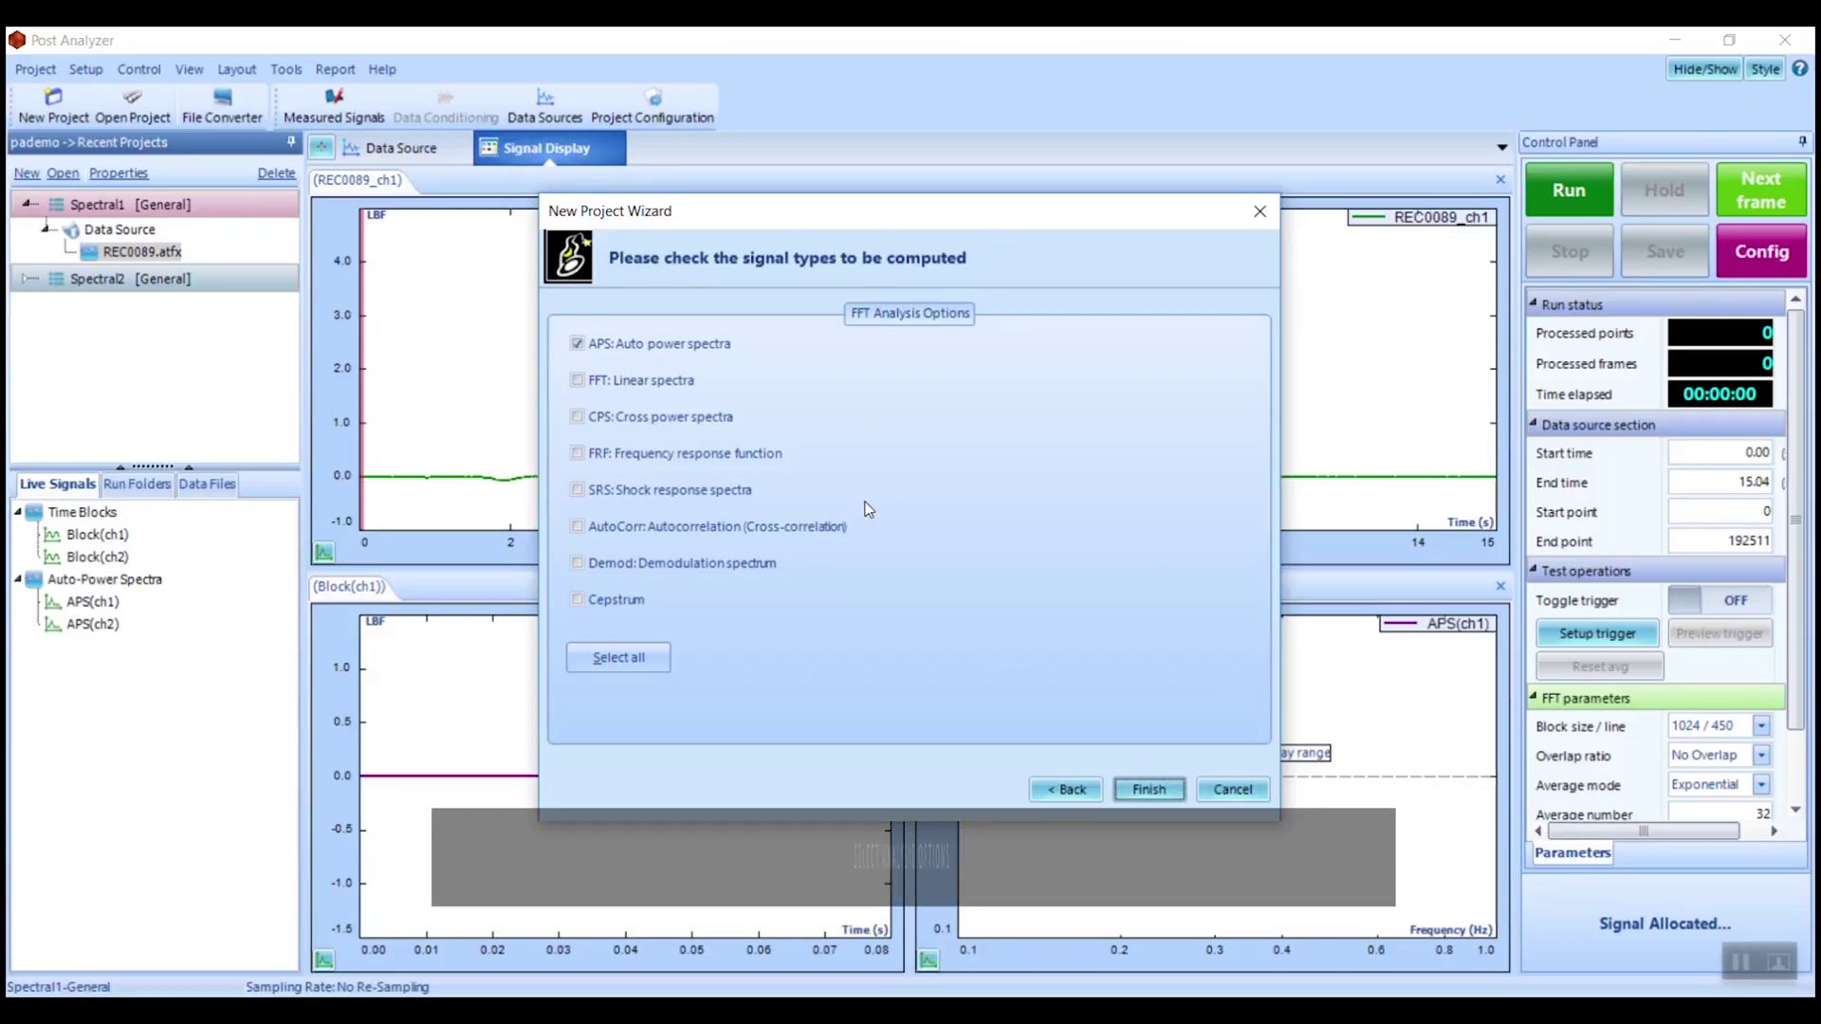
{"action": "left_click", "coordinate": [580, 455]}
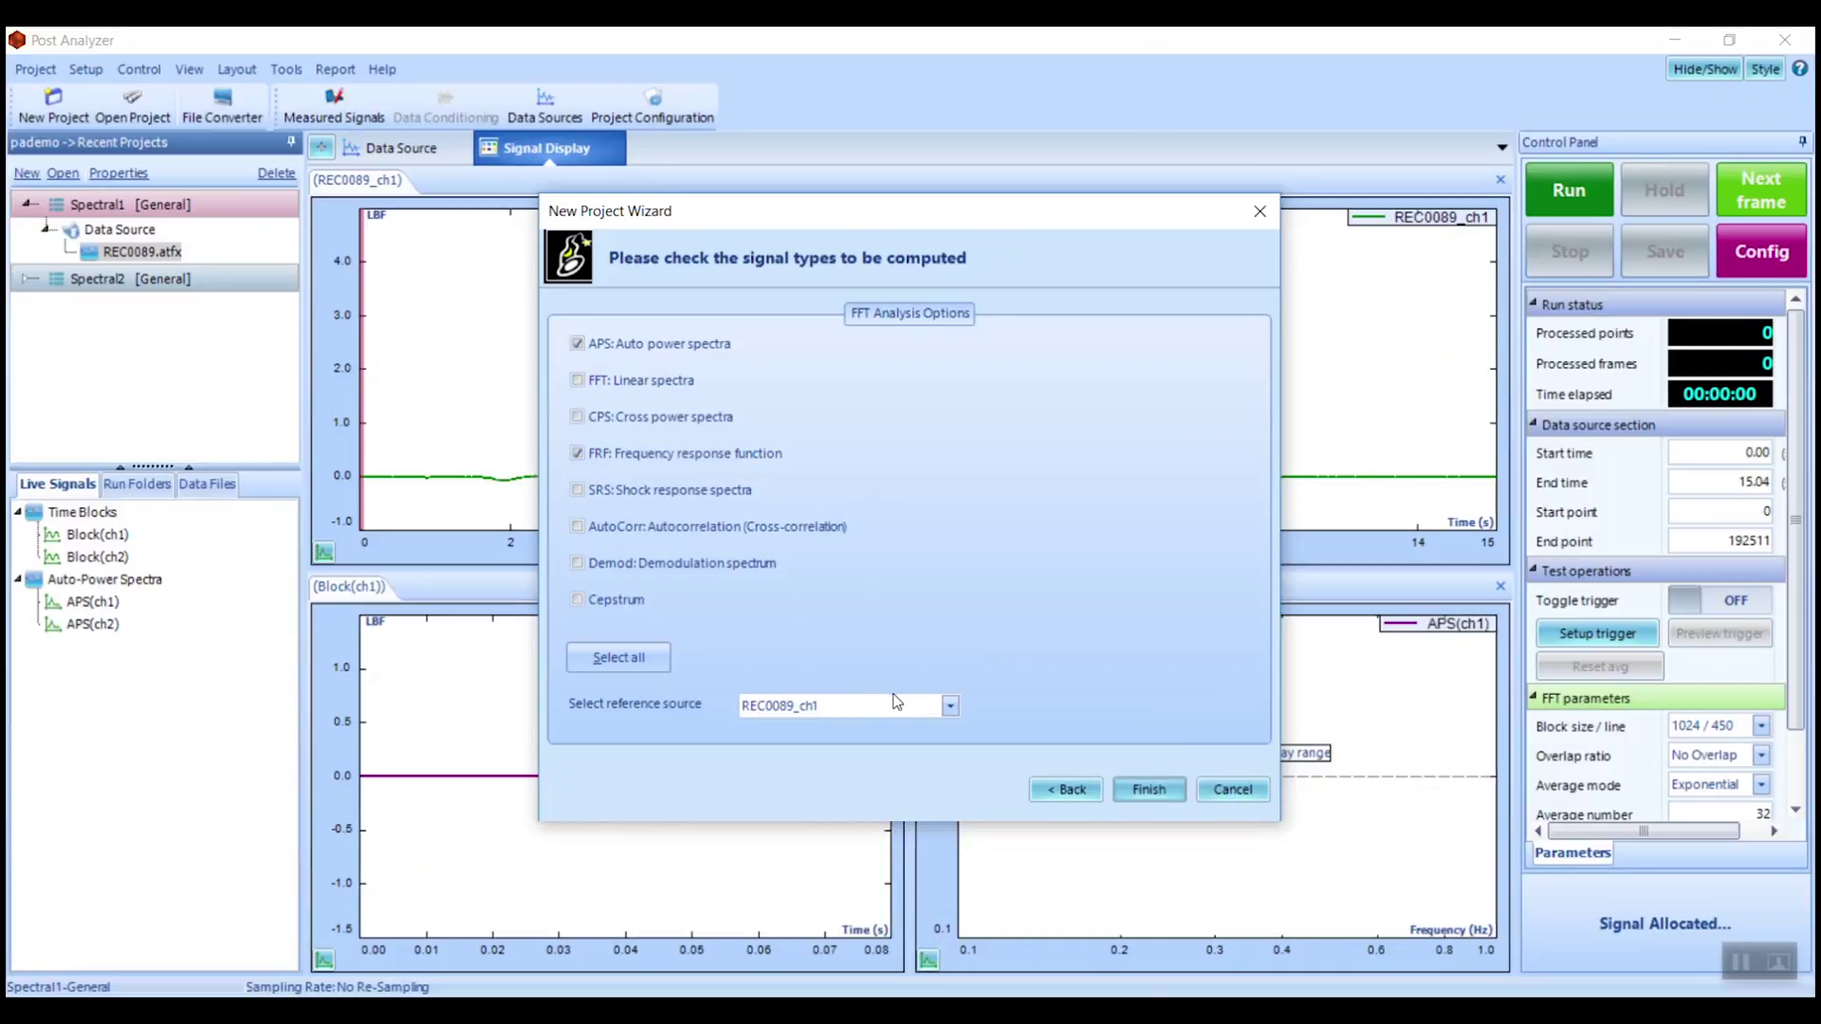
{"action": "left_click", "coordinate": [898, 702]}
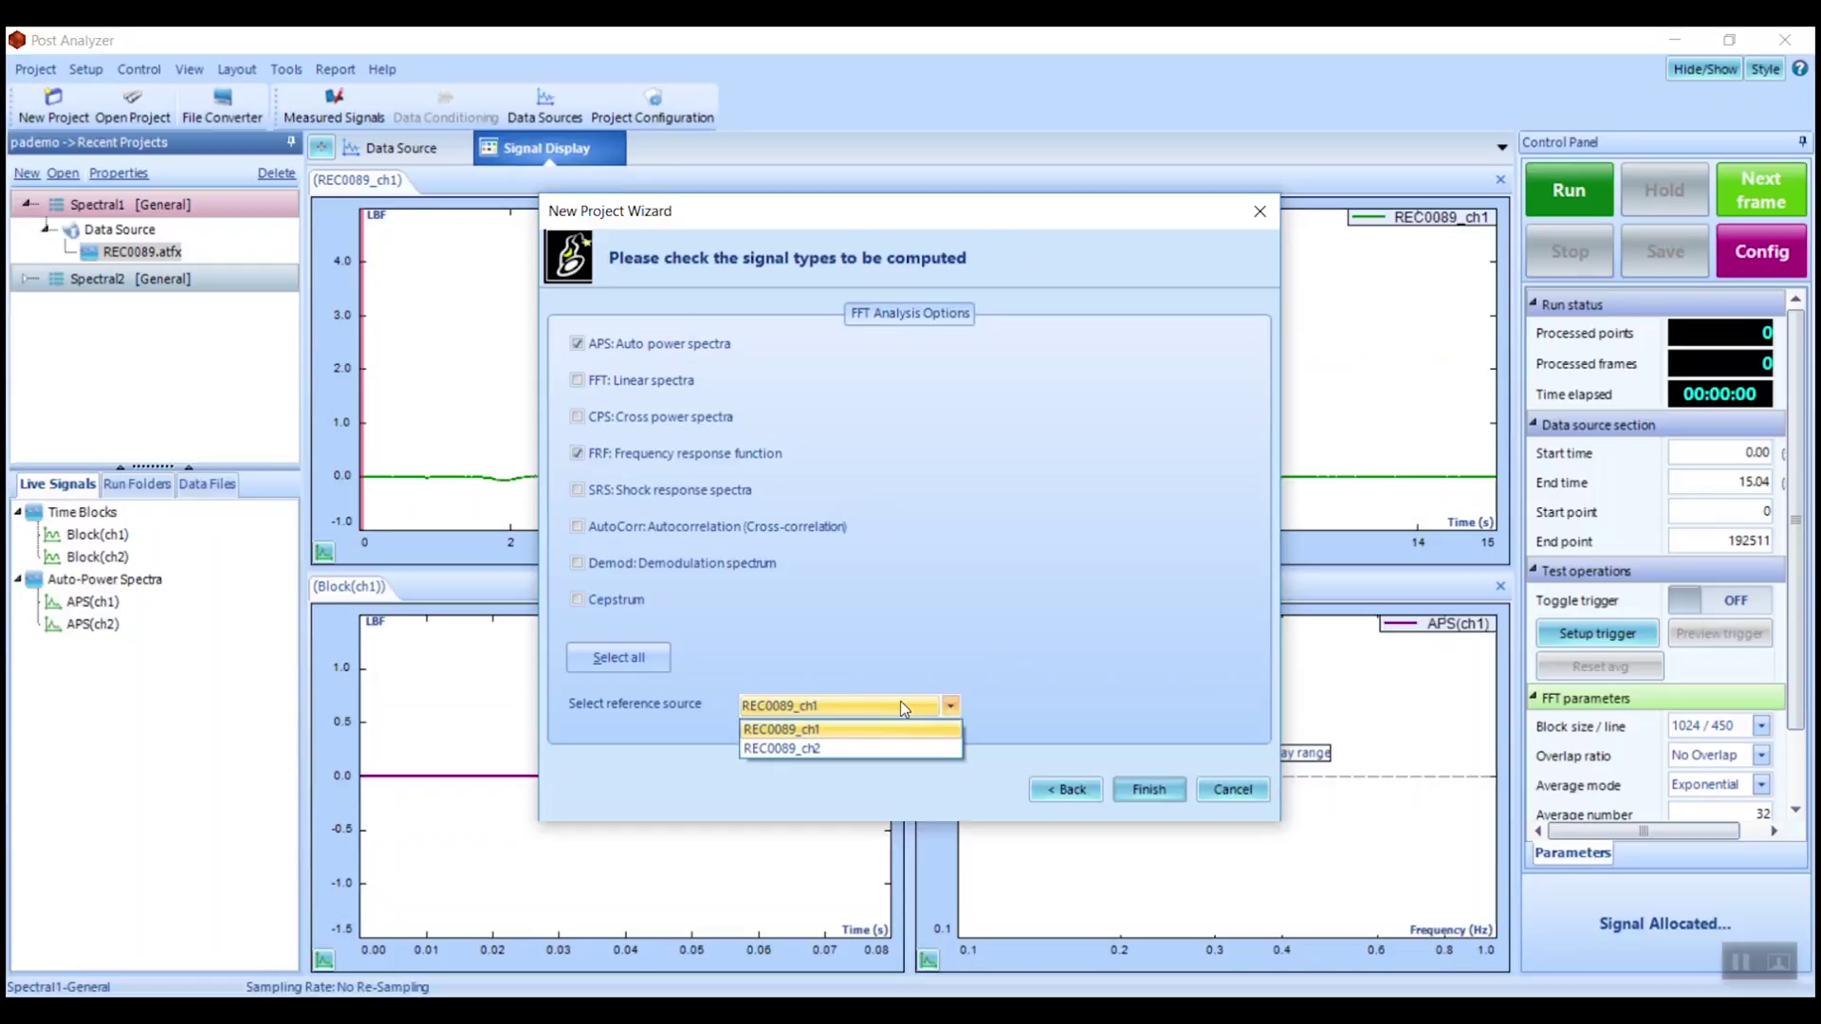
{"action": "left_click", "coordinate": [902, 731]}
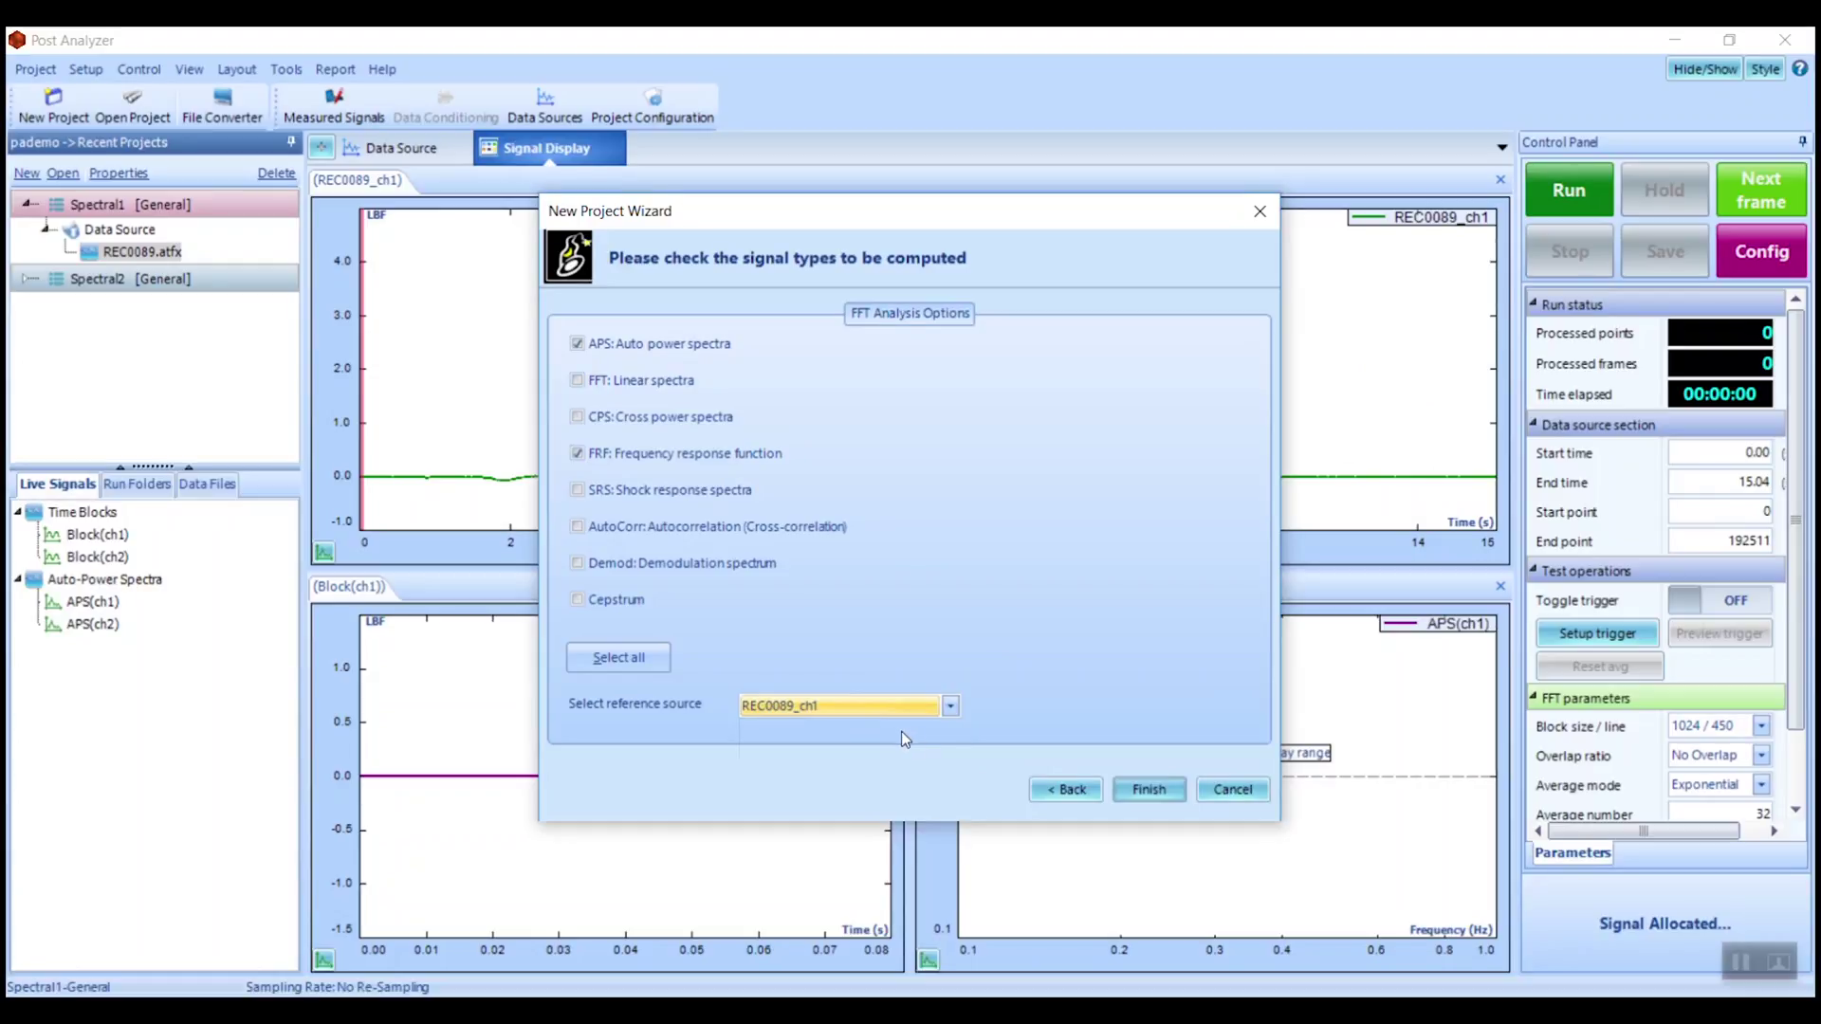
{"action": "left_click", "coordinate": [1149, 790]}
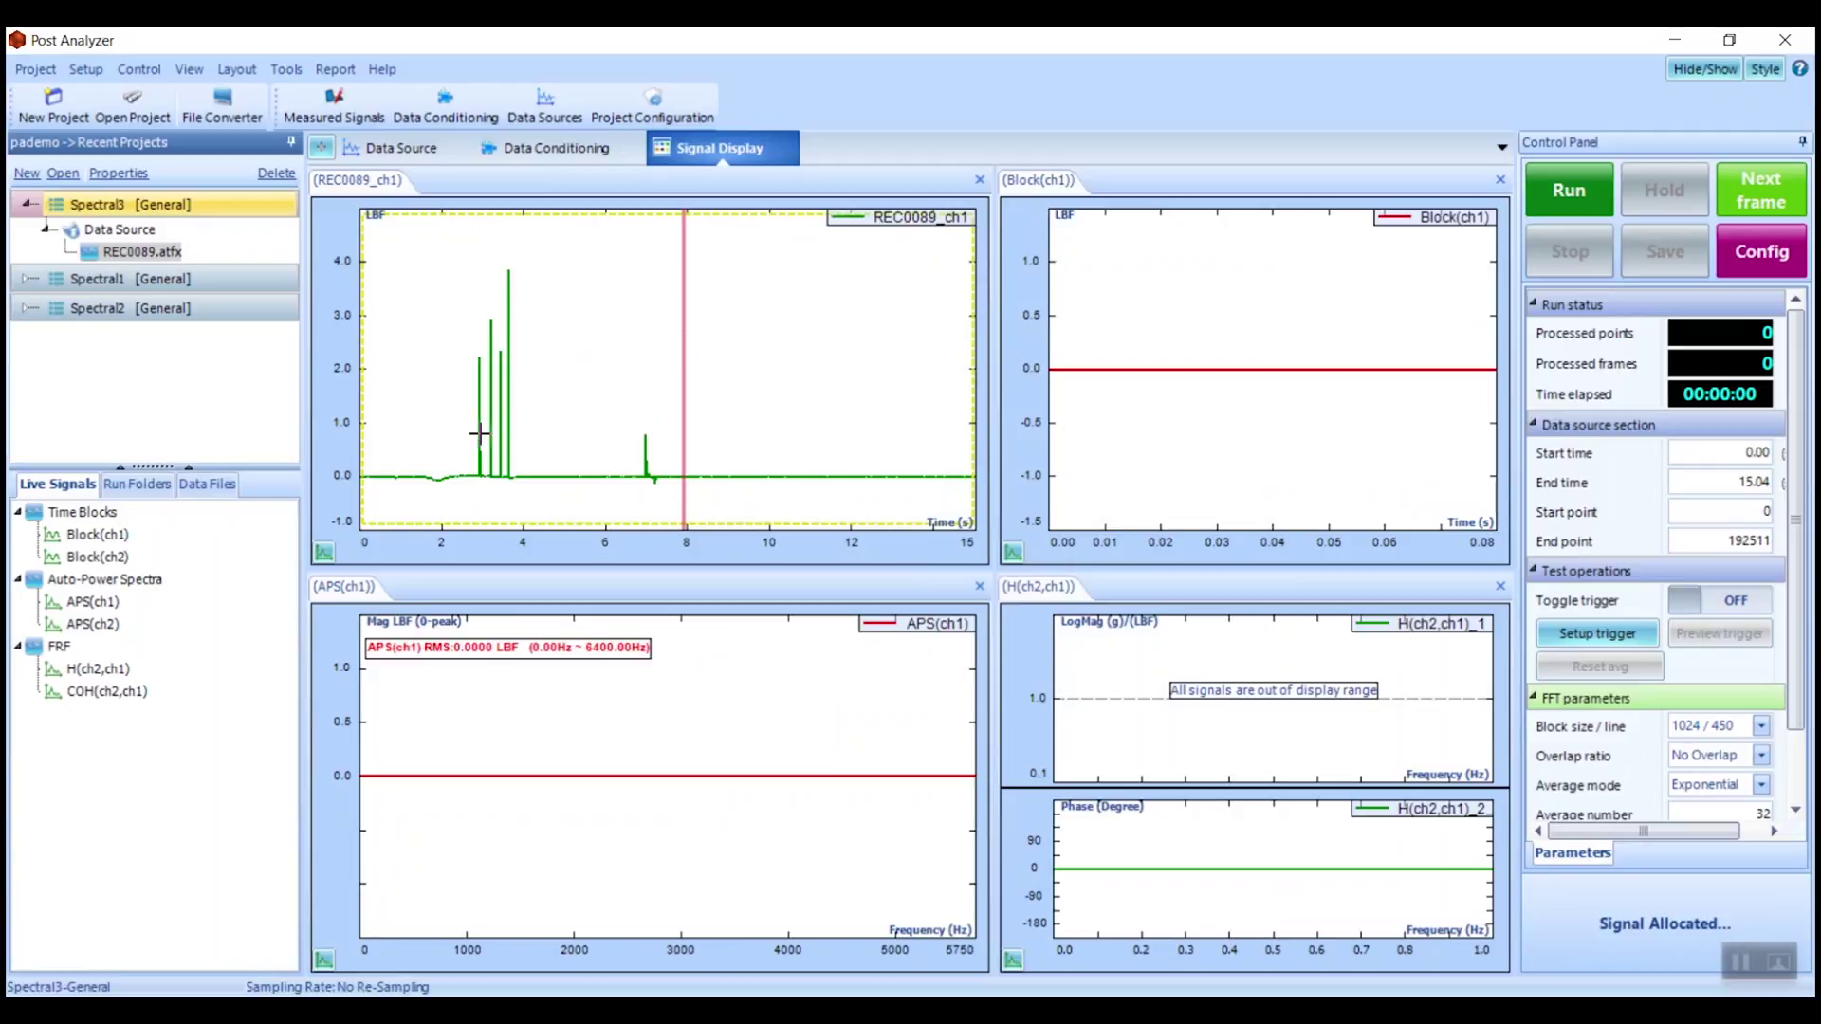
Open a plot of REC0089_ch2 from Data Files and dock it beside the ch1 plot.
{"action": "left_click", "coordinate": [188, 486]}
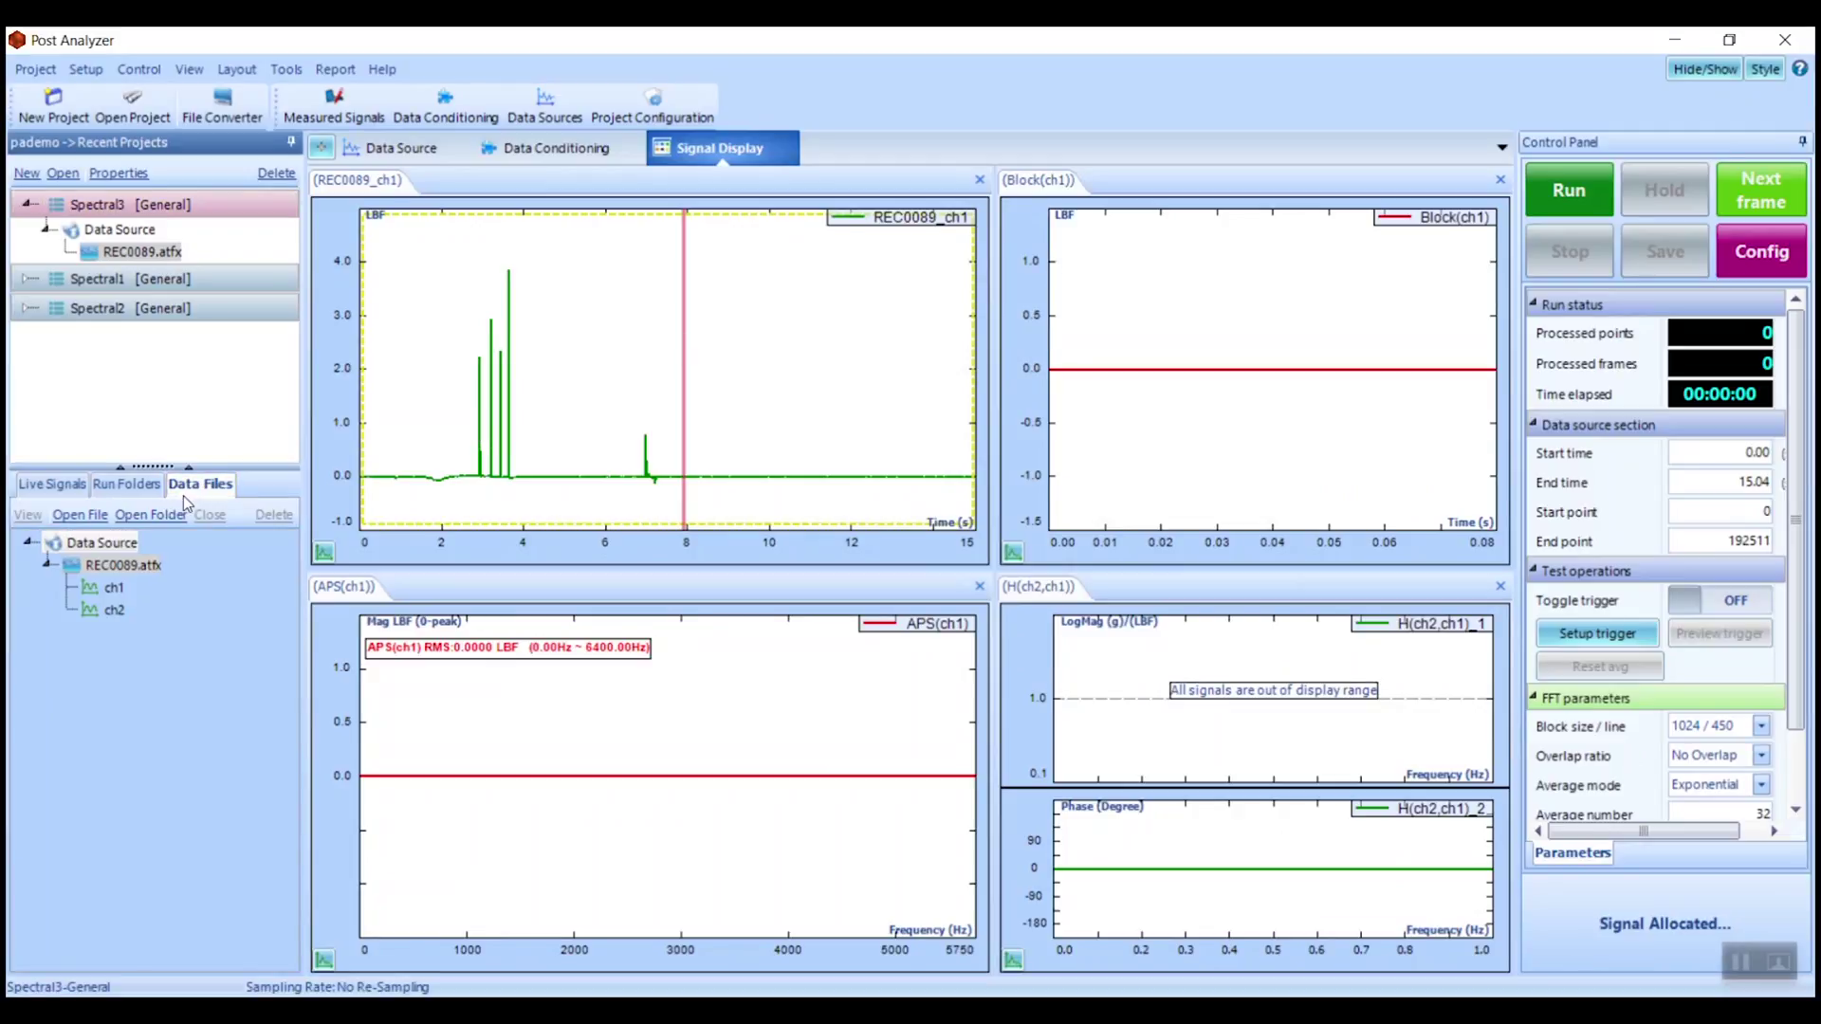
{"action": "double_click", "coordinate": [111, 613]}
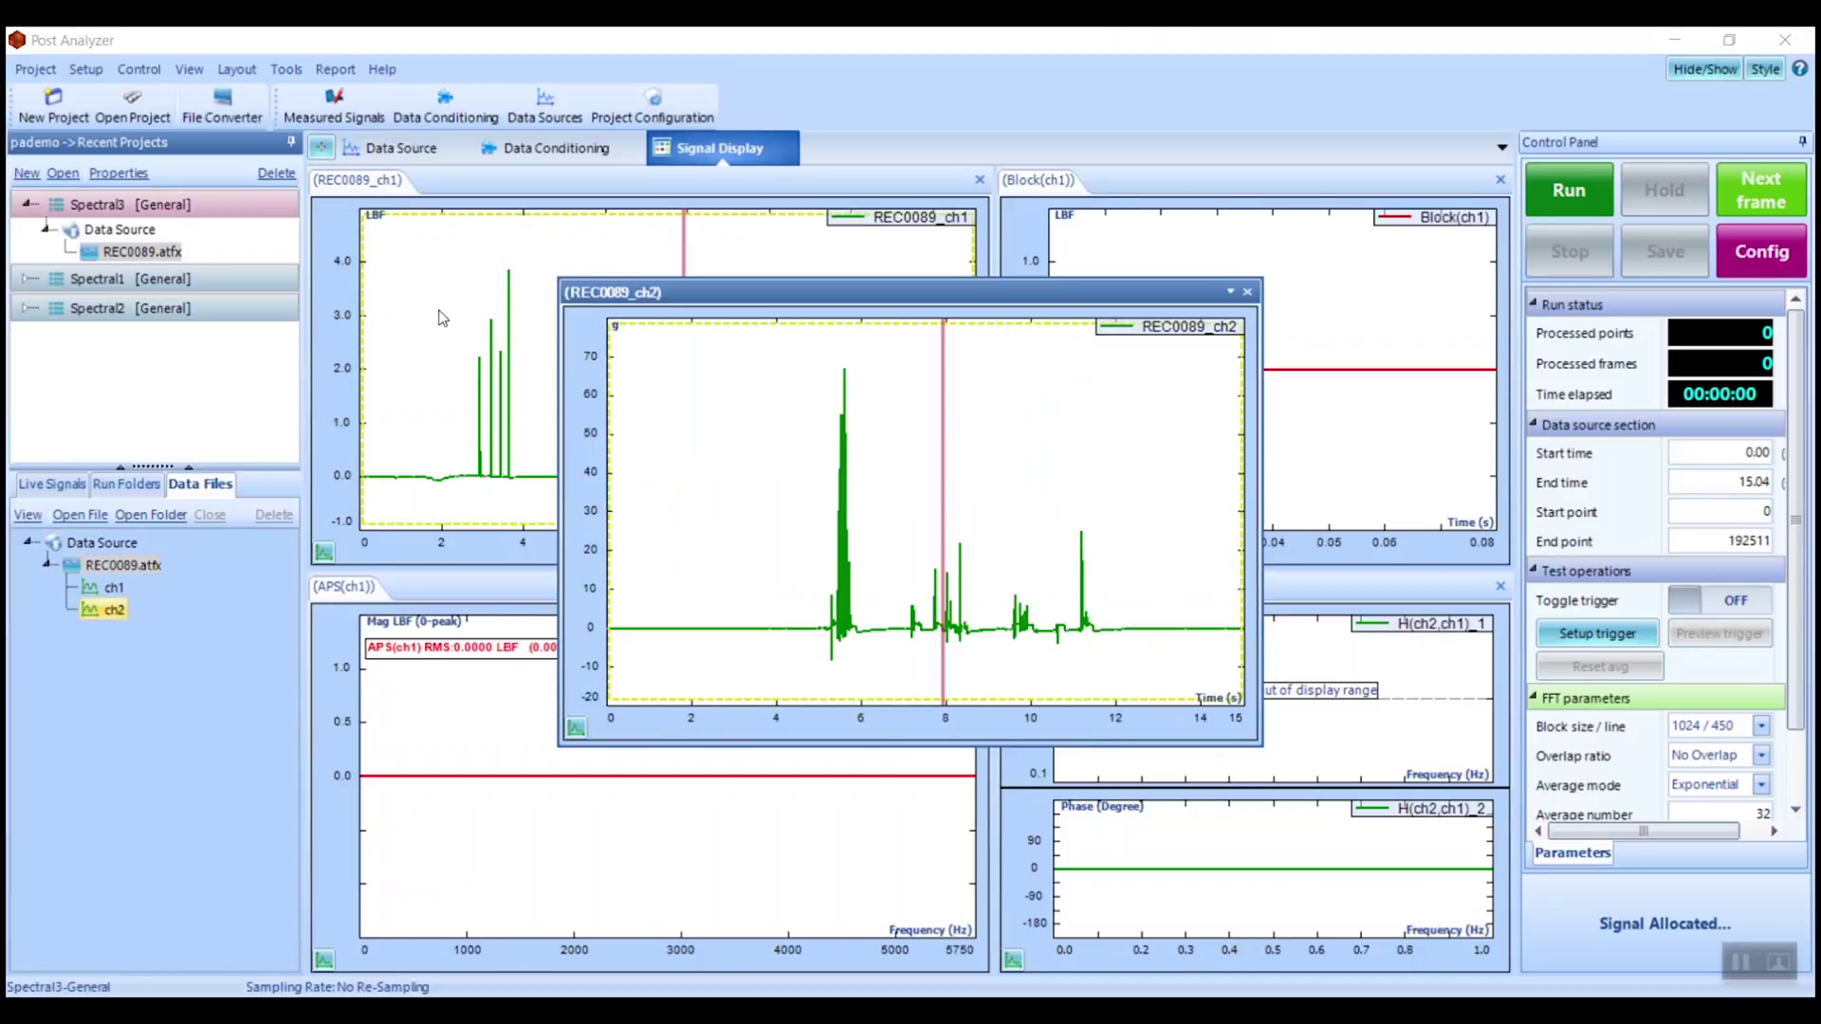
{"action": "left_click_drag", "start_coordinate": [749, 308], "coordinate": [686, 367]}
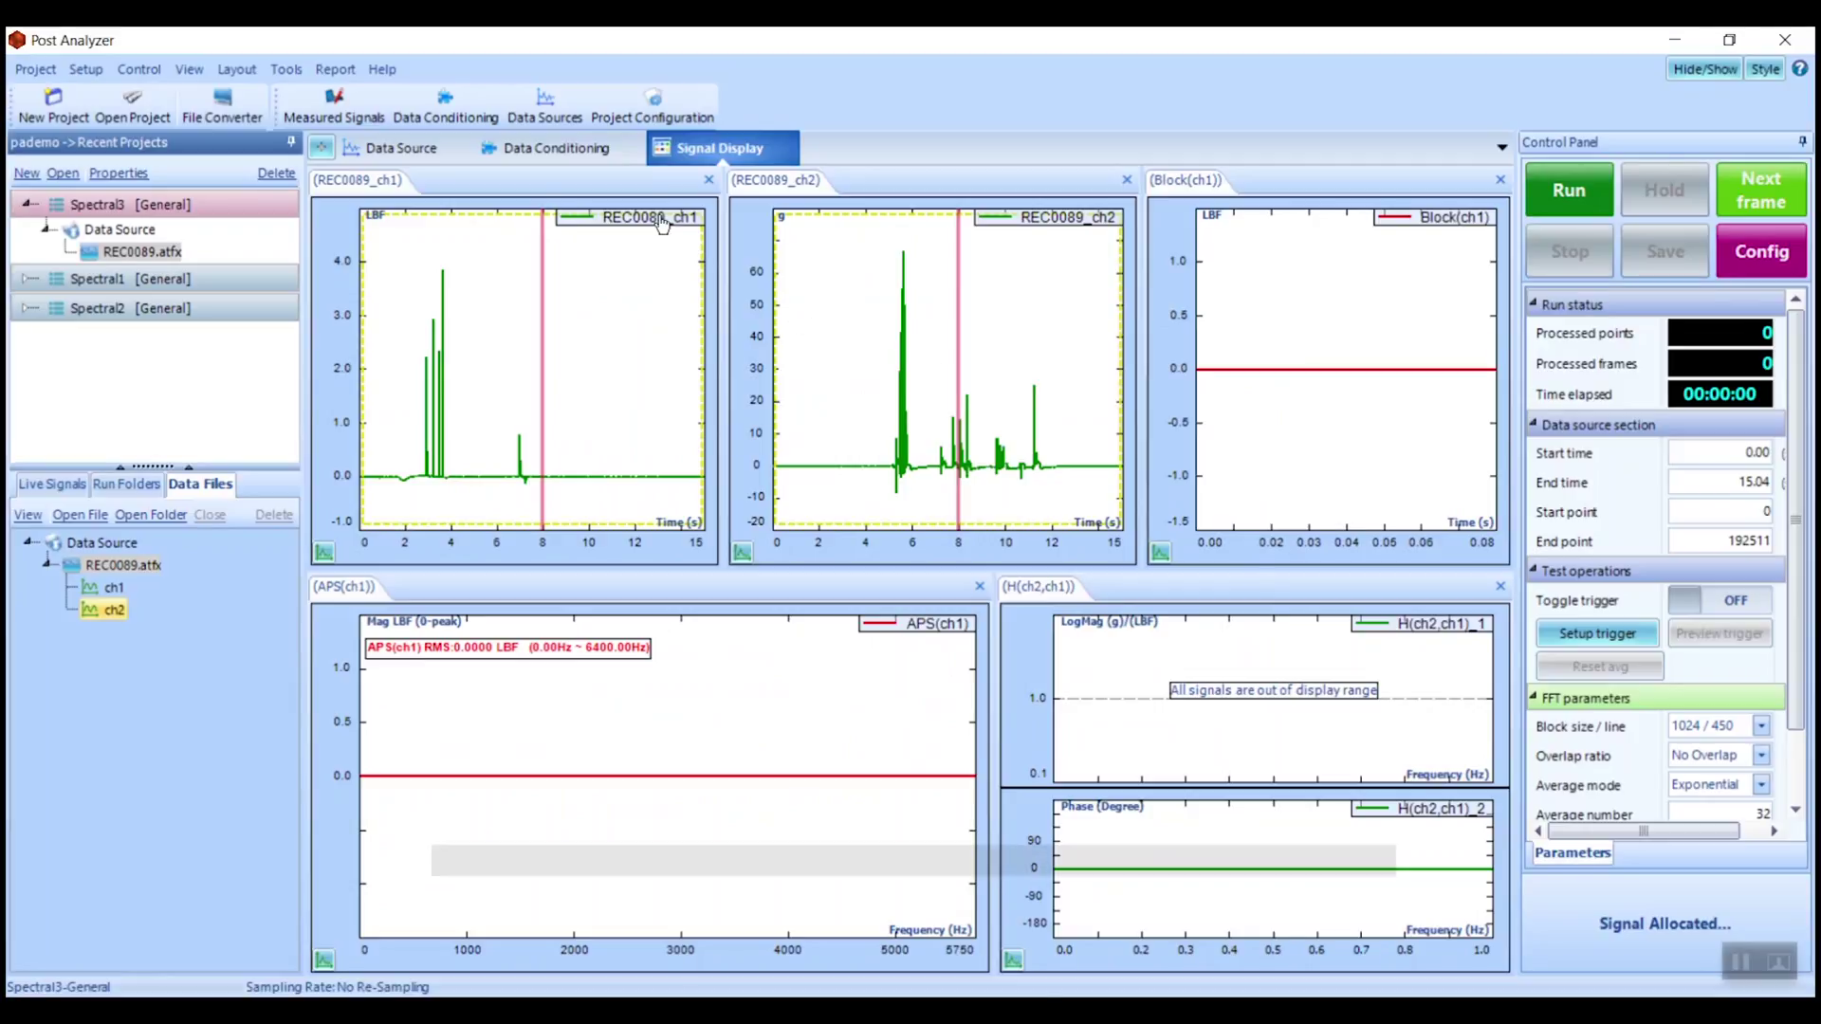
On the Data Source view, limit the analysis range to 2.66 s through about 7.6 s.
{"action": "left_click", "coordinate": [400, 148]}
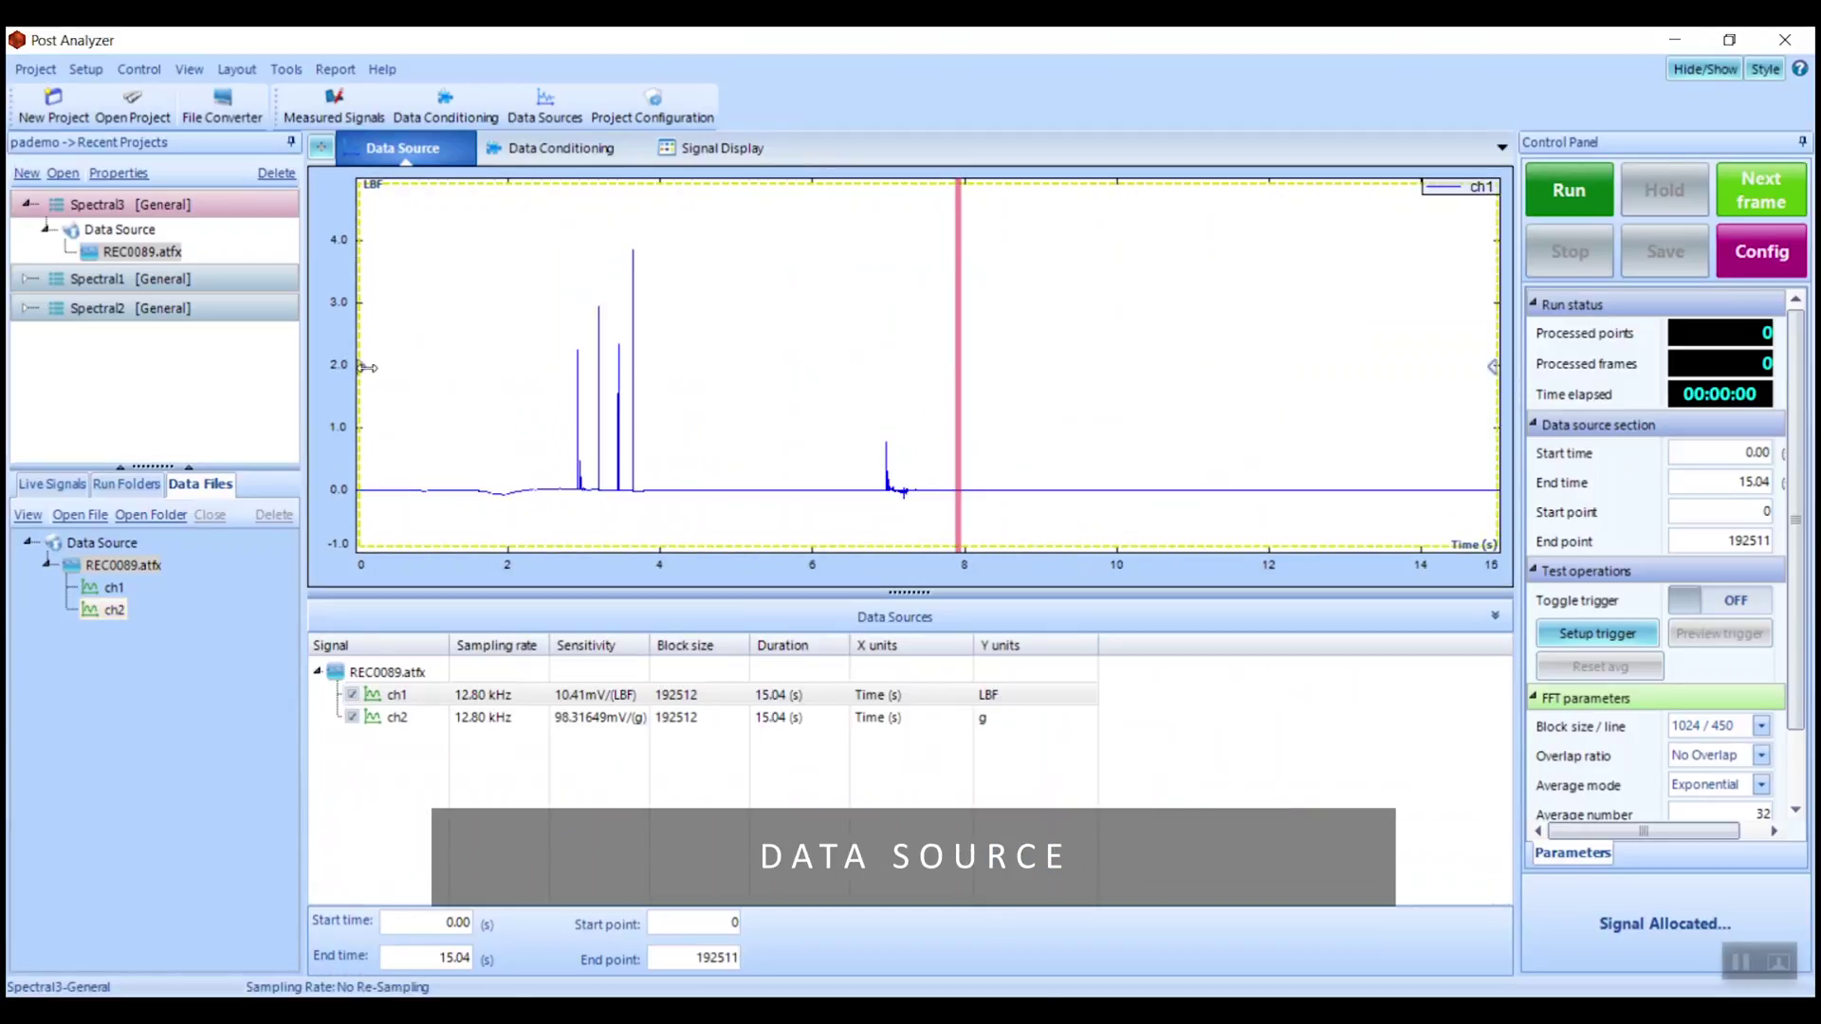
{"action": "left_click_drag", "start_coordinate": [363, 369], "coordinate": [560, 367]}
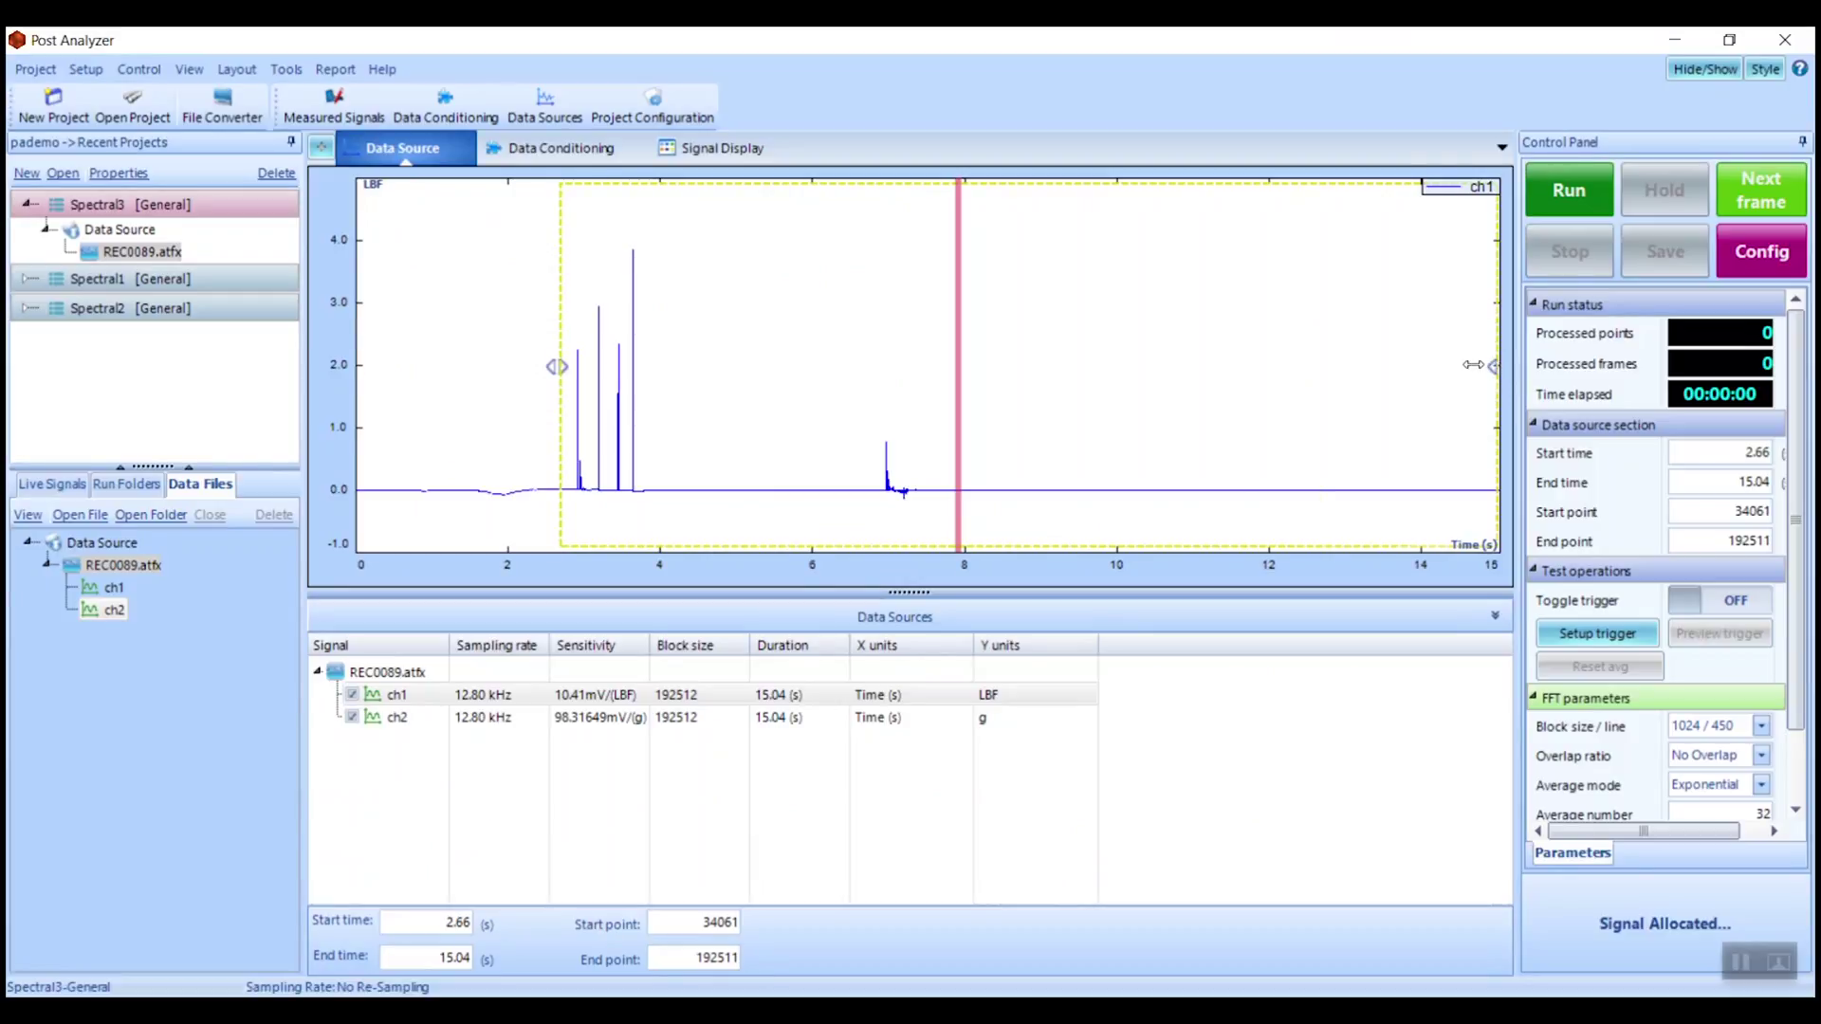
{"action": "mouse_move", "coordinate": [1474, 365]}
{"action": "left_mouse_down"}
{"action": "mouse_move", "coordinate": [959, 381]}
{"action": "mouse_move", "coordinate": [939, 411]}
{"action": "left_mouse_up"}
In Data Conditioning, add two Peak modules from the Statistic Modules.
{"action": "left_click", "coordinate": [532, 155]}
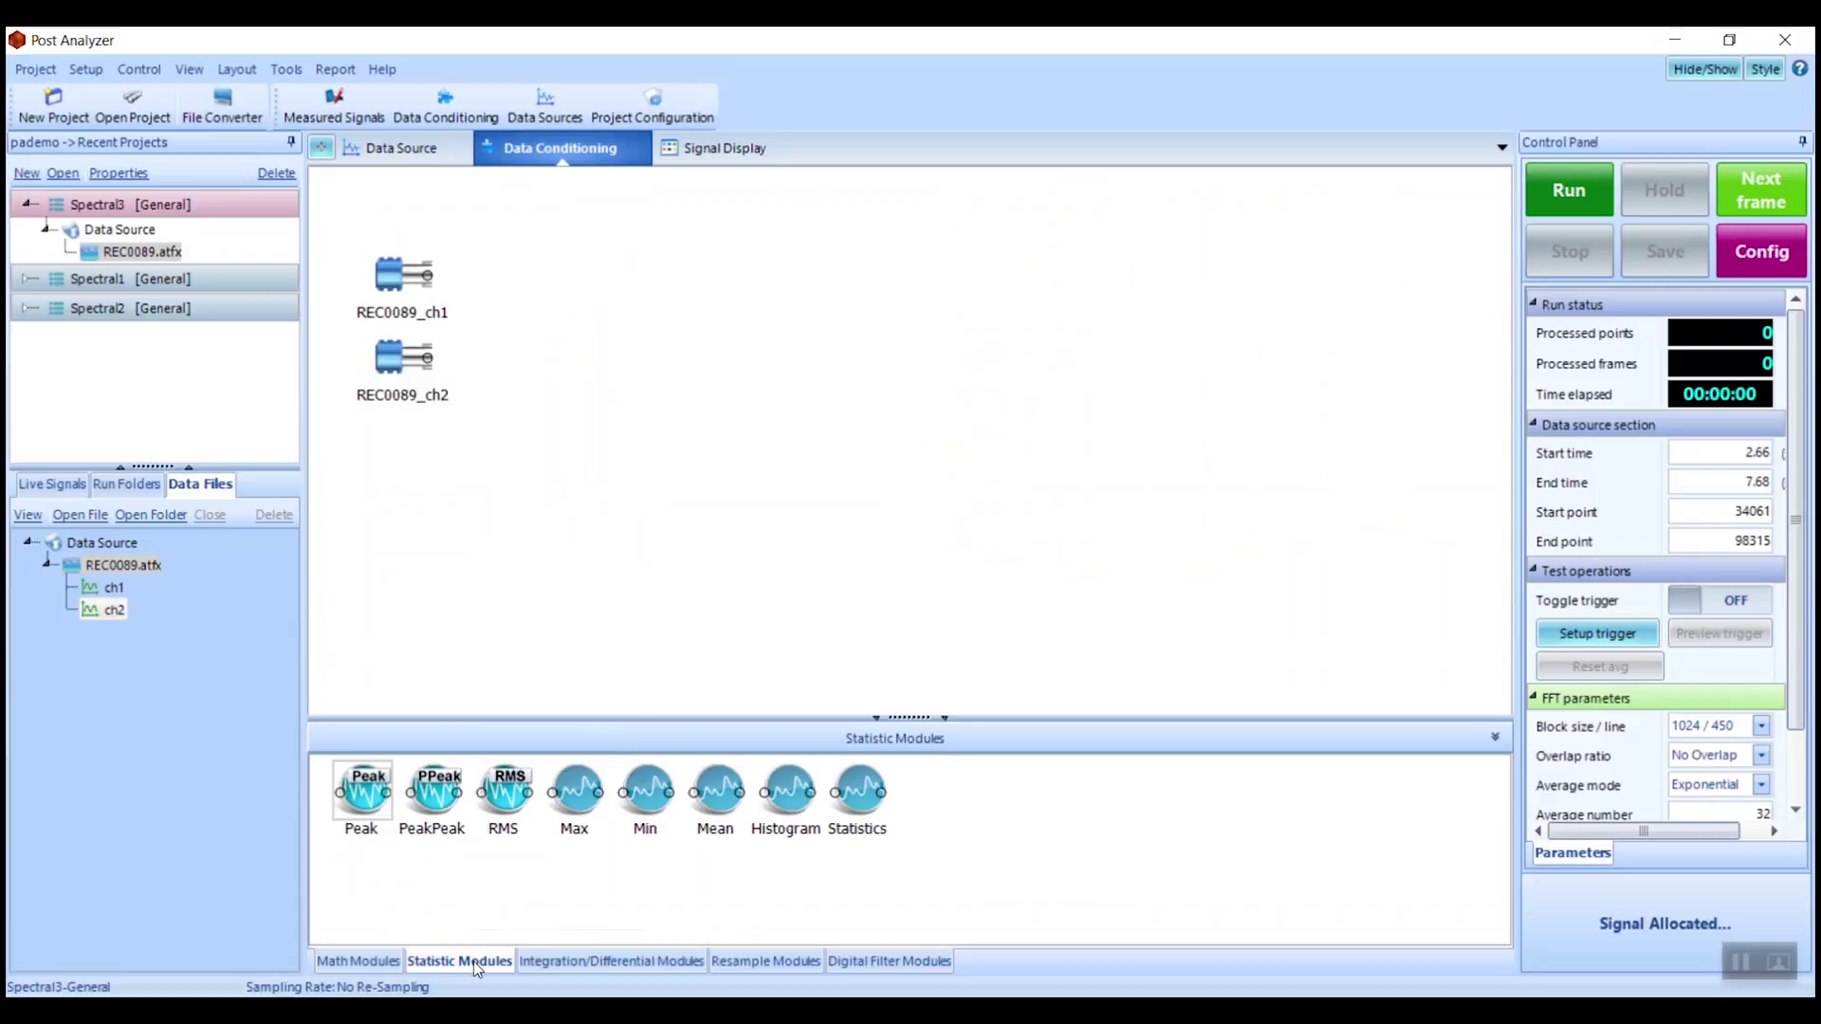
{"action": "left_click", "coordinate": [389, 962]}
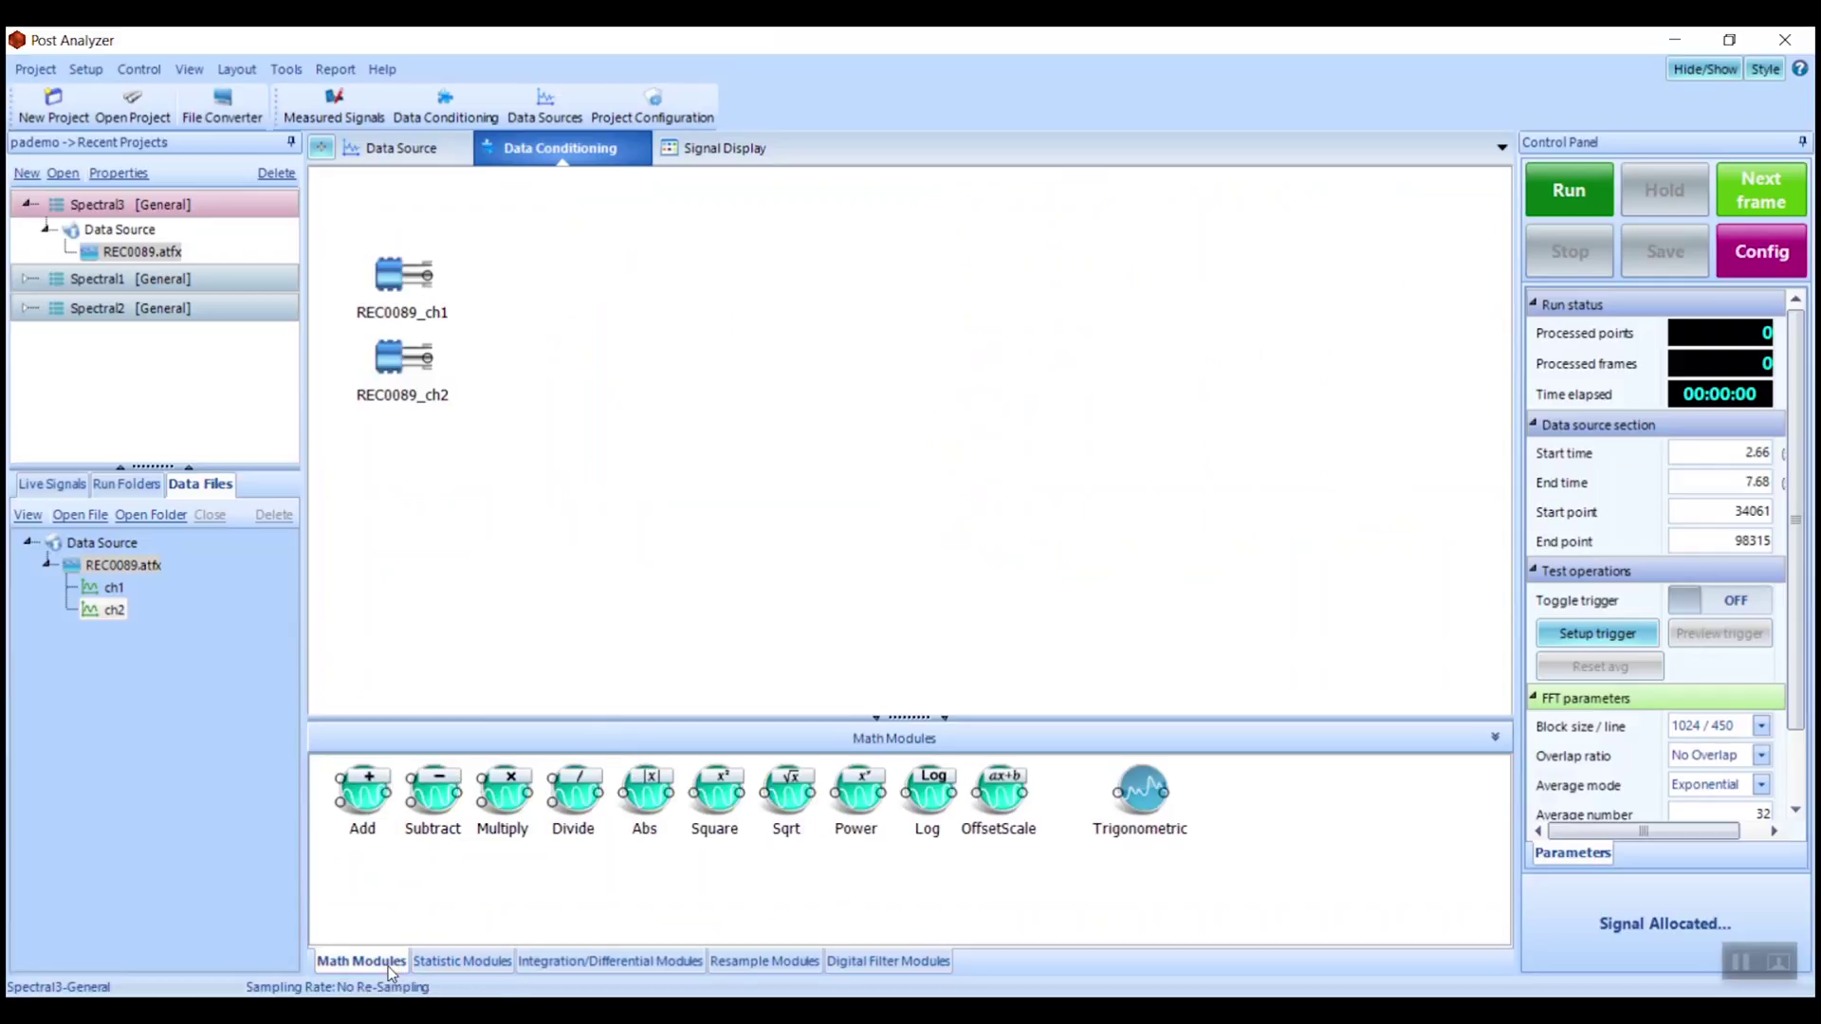
{"action": "left_click", "coordinate": [438, 961]}
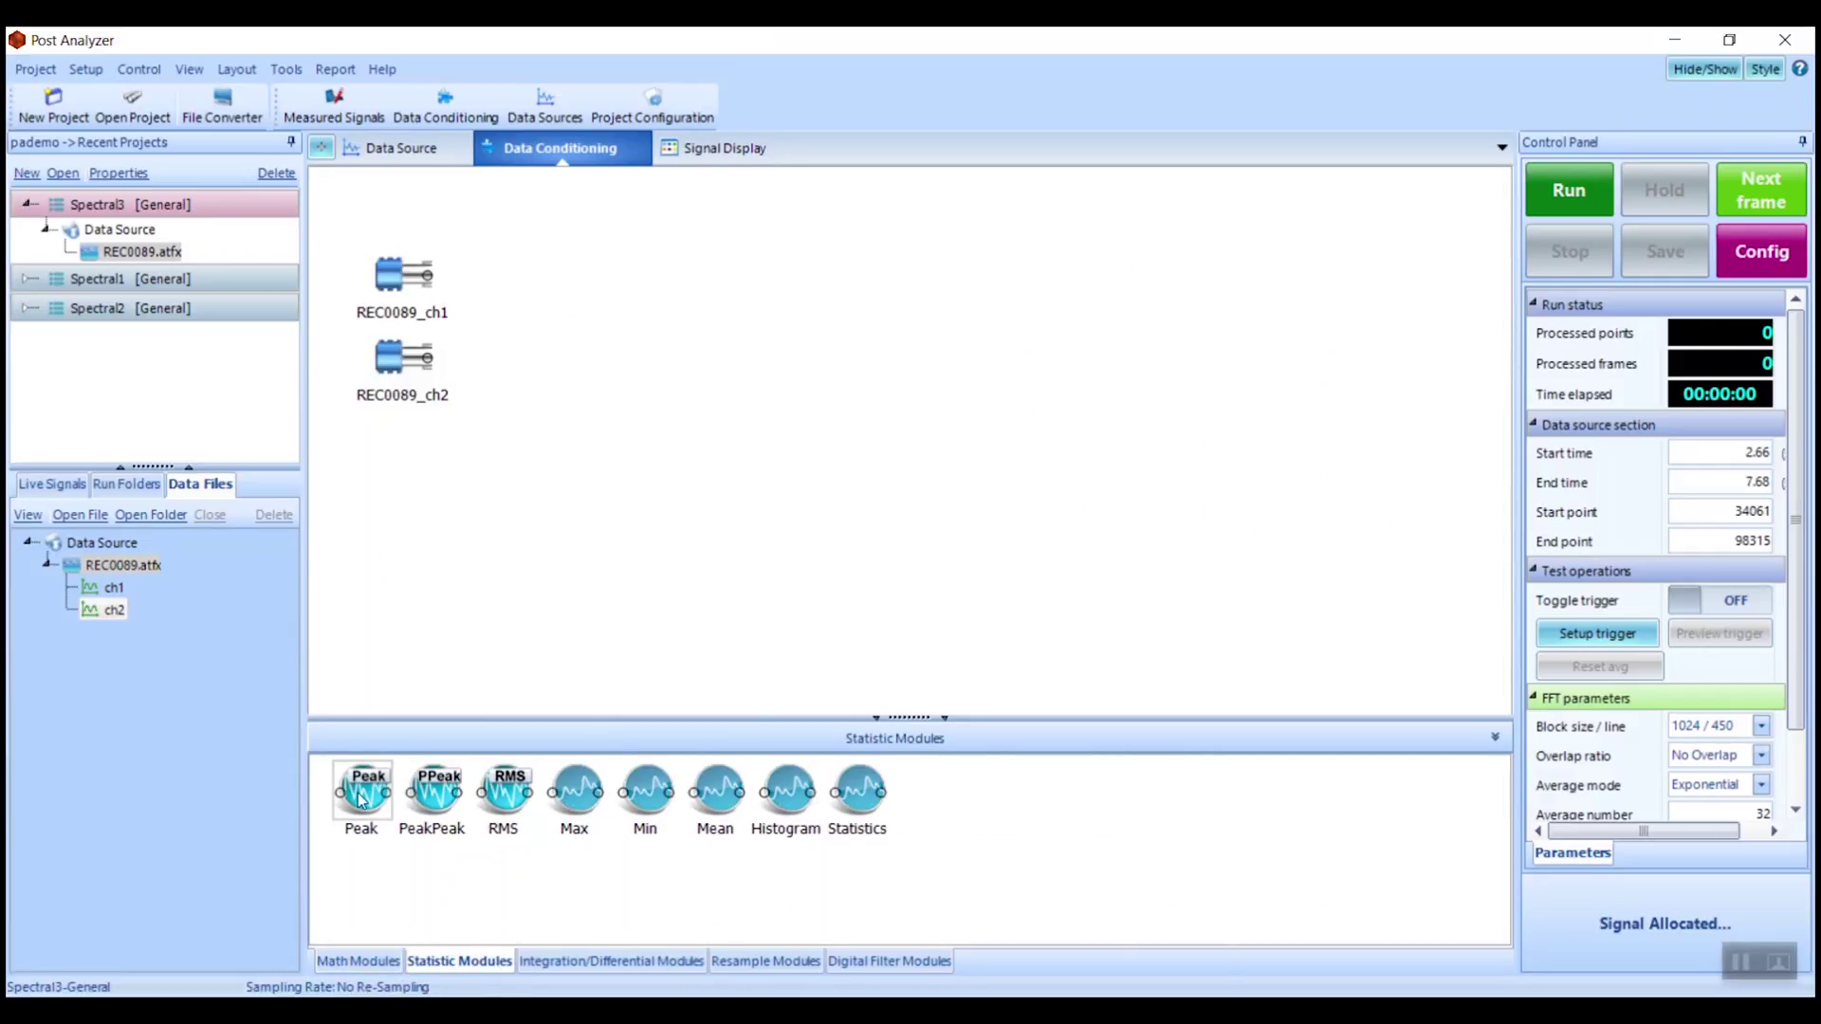
{"action": "left_click_drag", "start_coordinate": [361, 800], "coordinate": [568, 268]}
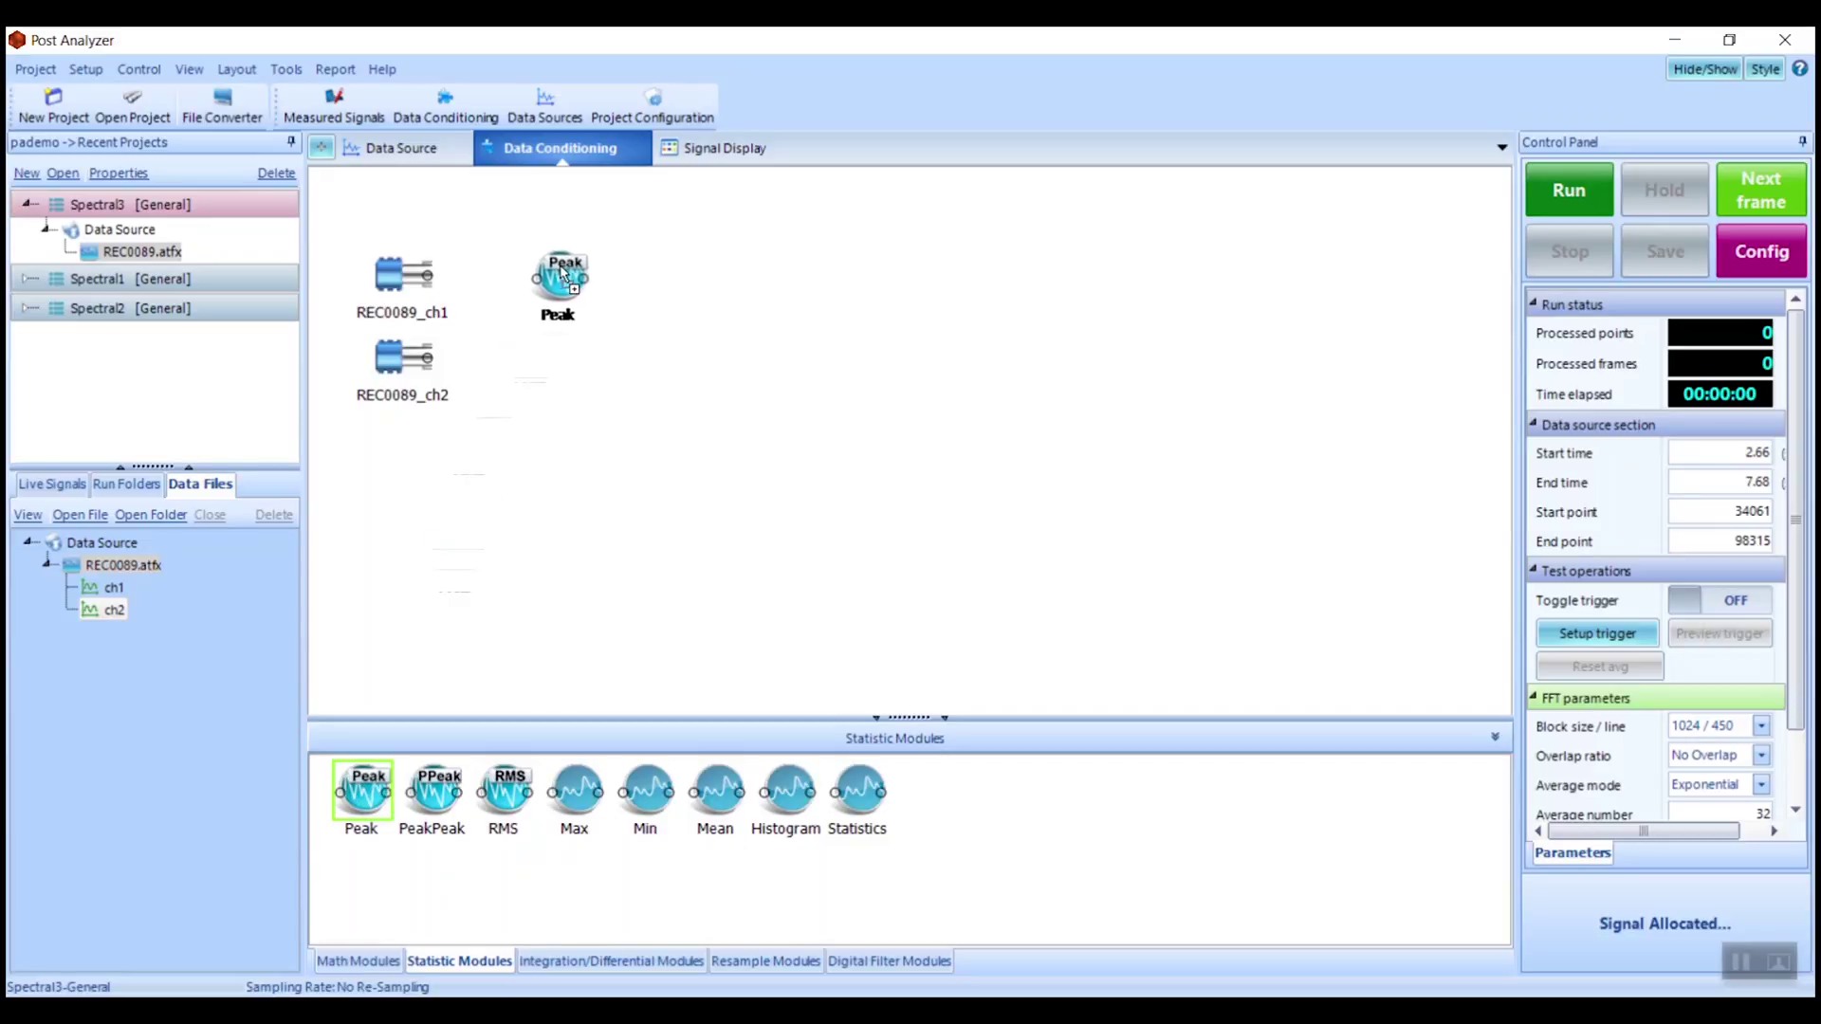
{"action": "left_click_drag", "start_coordinate": [365, 795], "coordinate": [555, 356]}
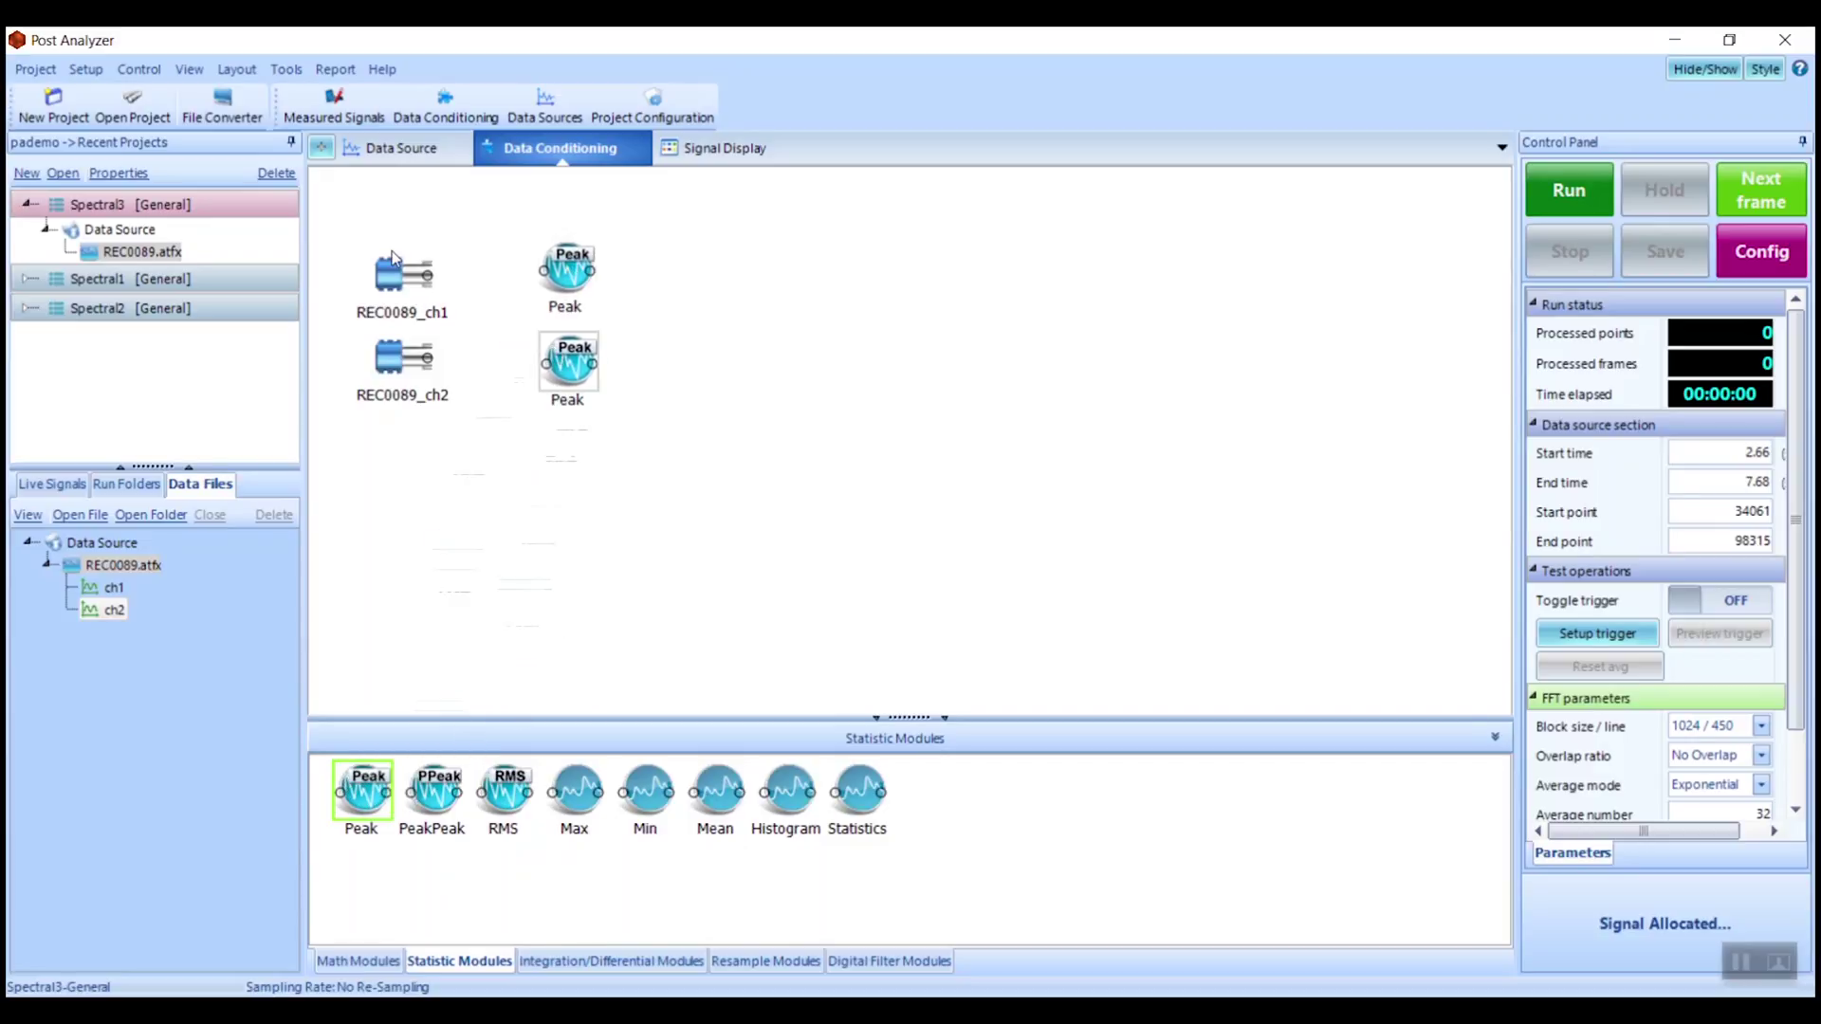
Connect REC0089_ch1 and REC0089_ch2 to the Peak modules and check the new peak streams in Live Signals.
{"action": "left_click_drag", "start_coordinate": [429, 281], "coordinate": [522, 285]}
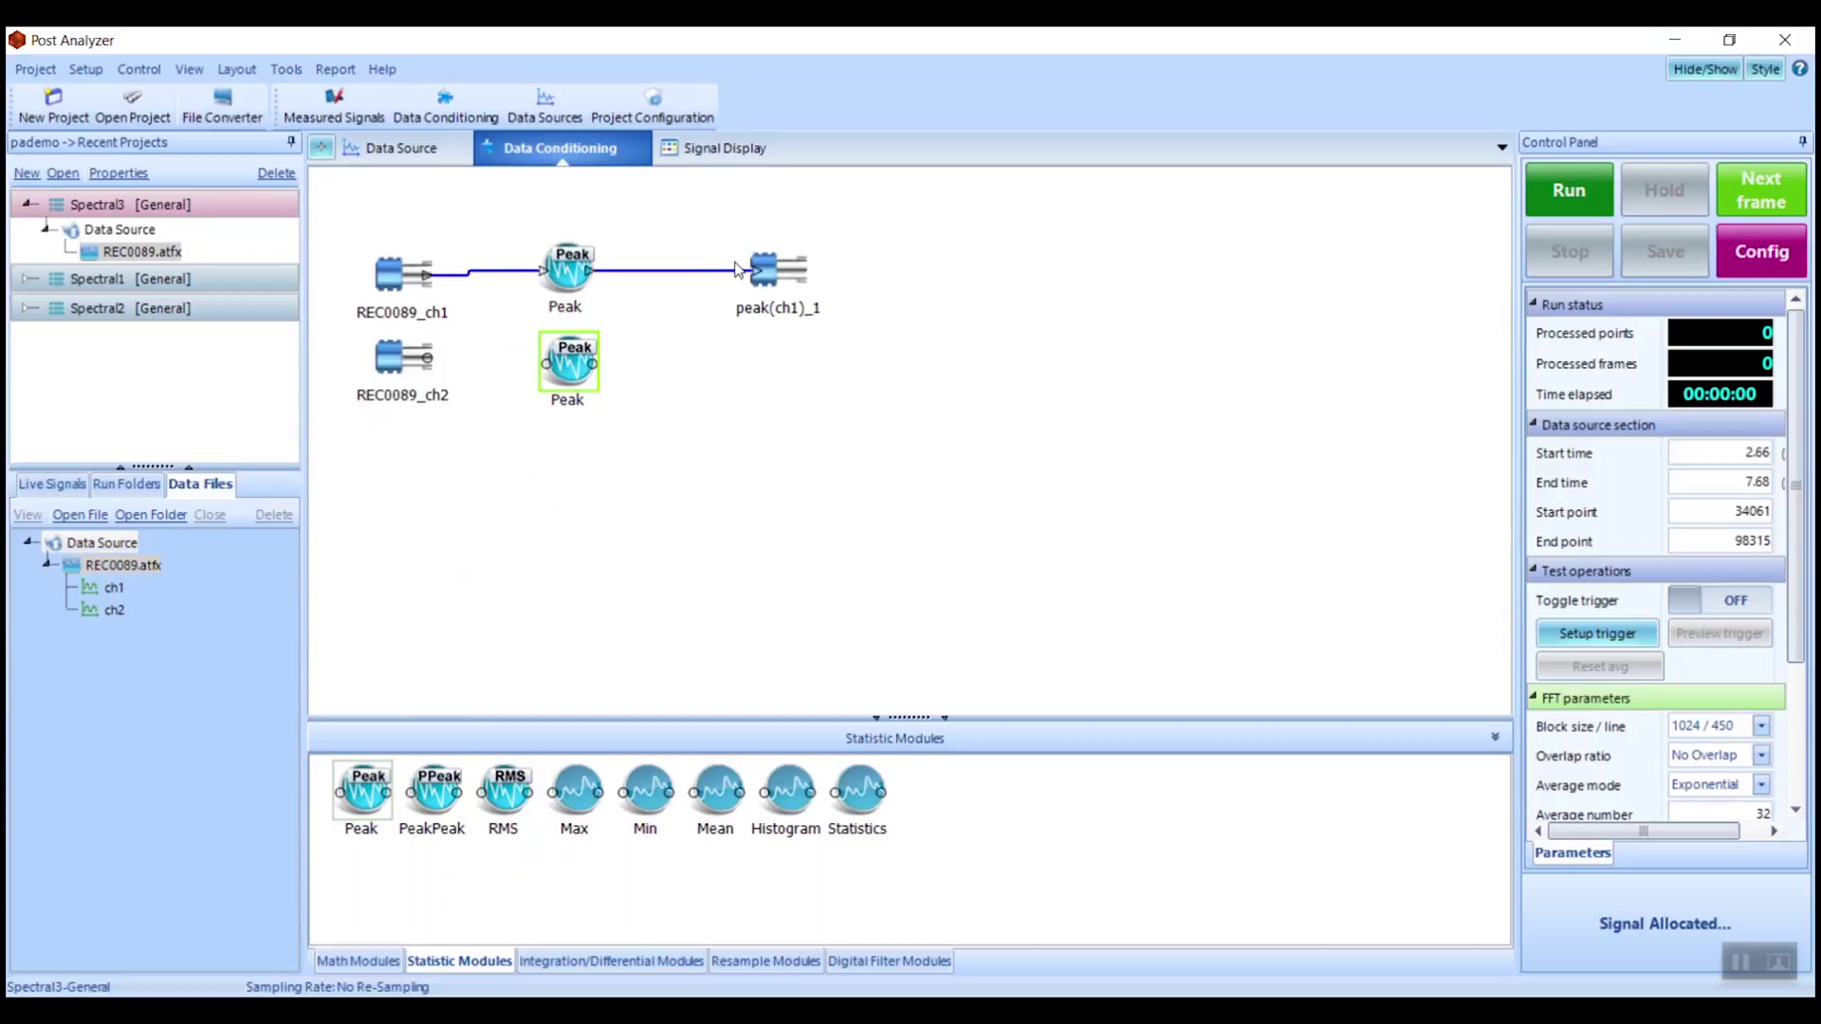
{"action": "left_click_drag", "start_coordinate": [432, 364], "coordinate": [552, 364]}
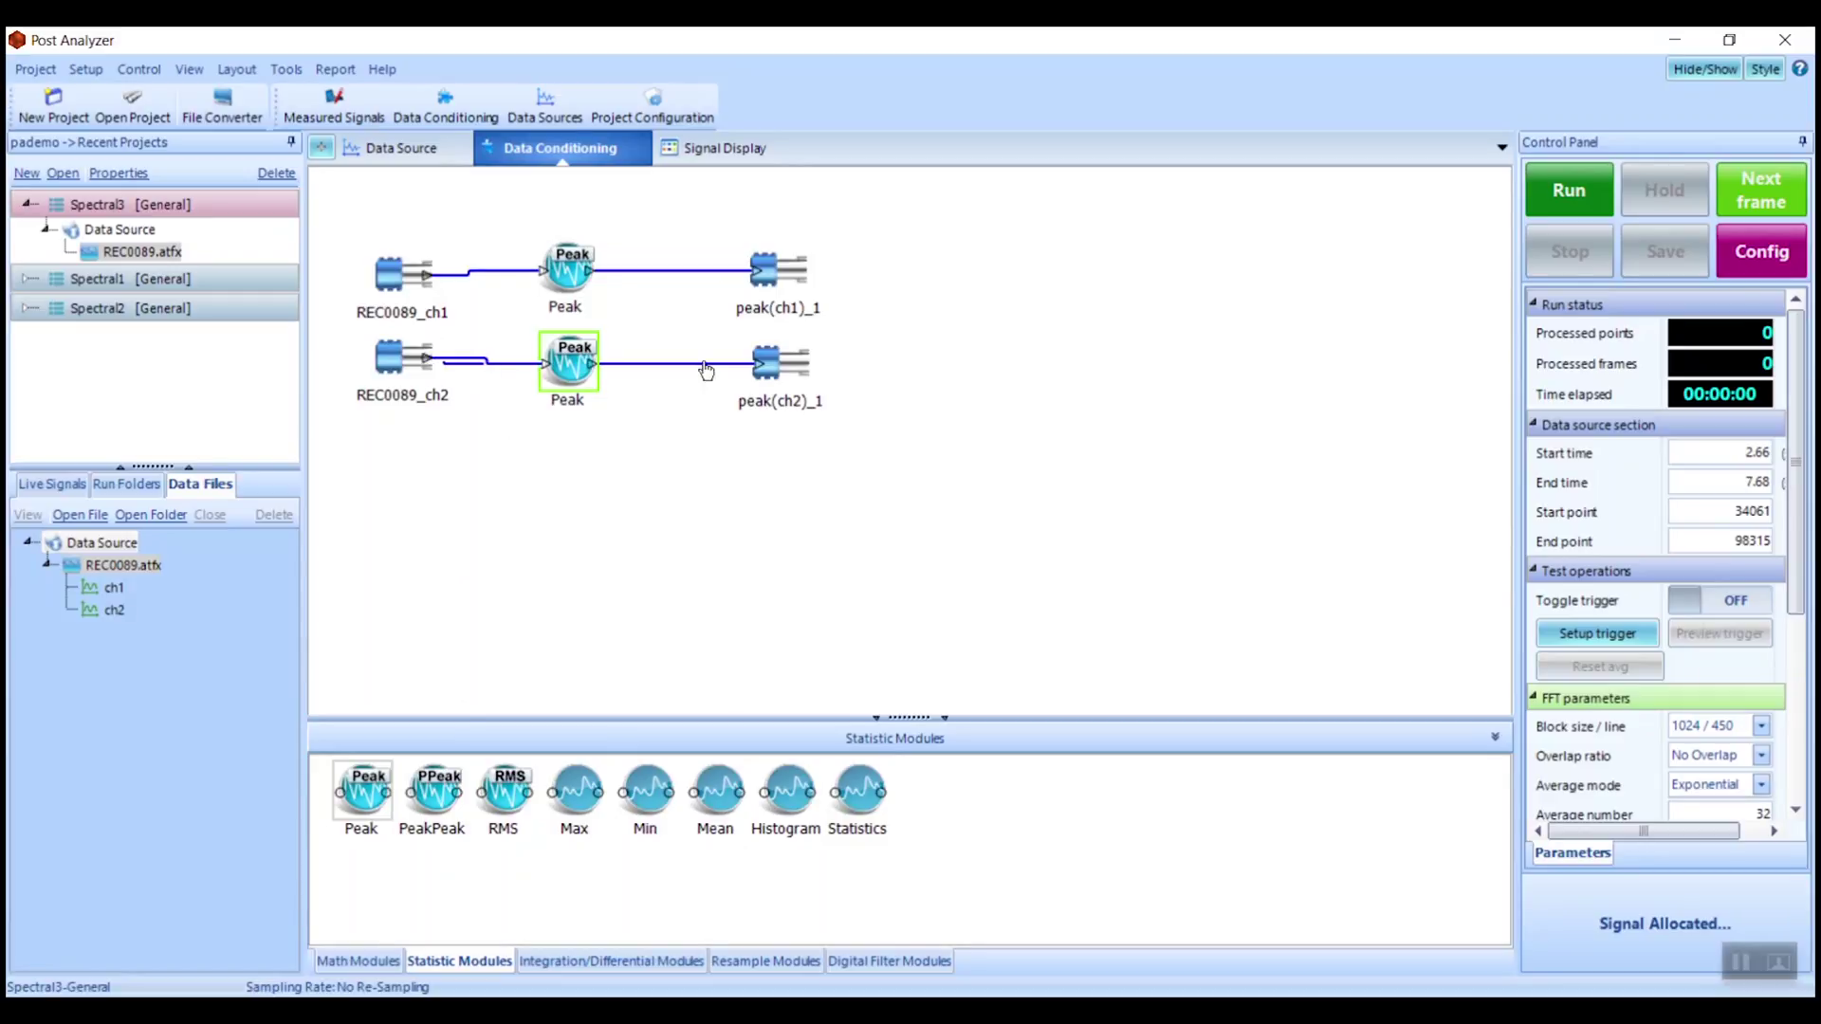
{"action": "left_click", "coordinate": [45, 488]}
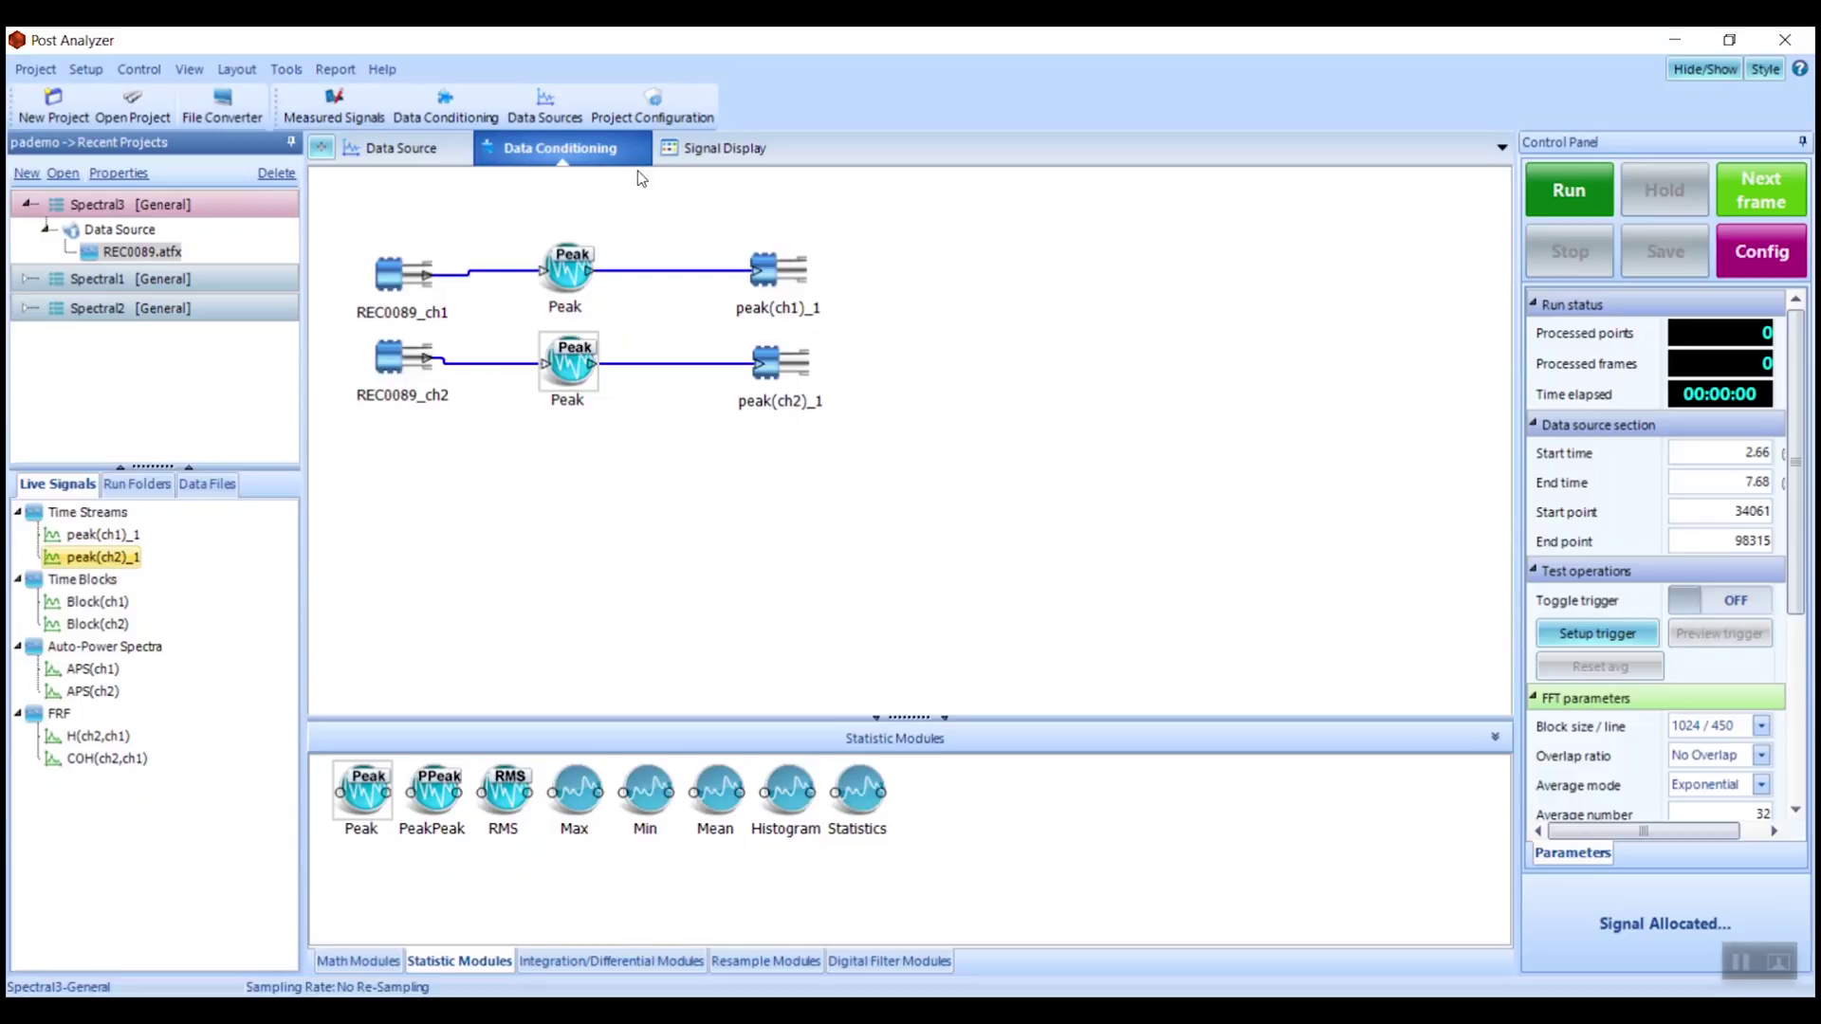
{"action": "left_click", "coordinate": [85, 69]}
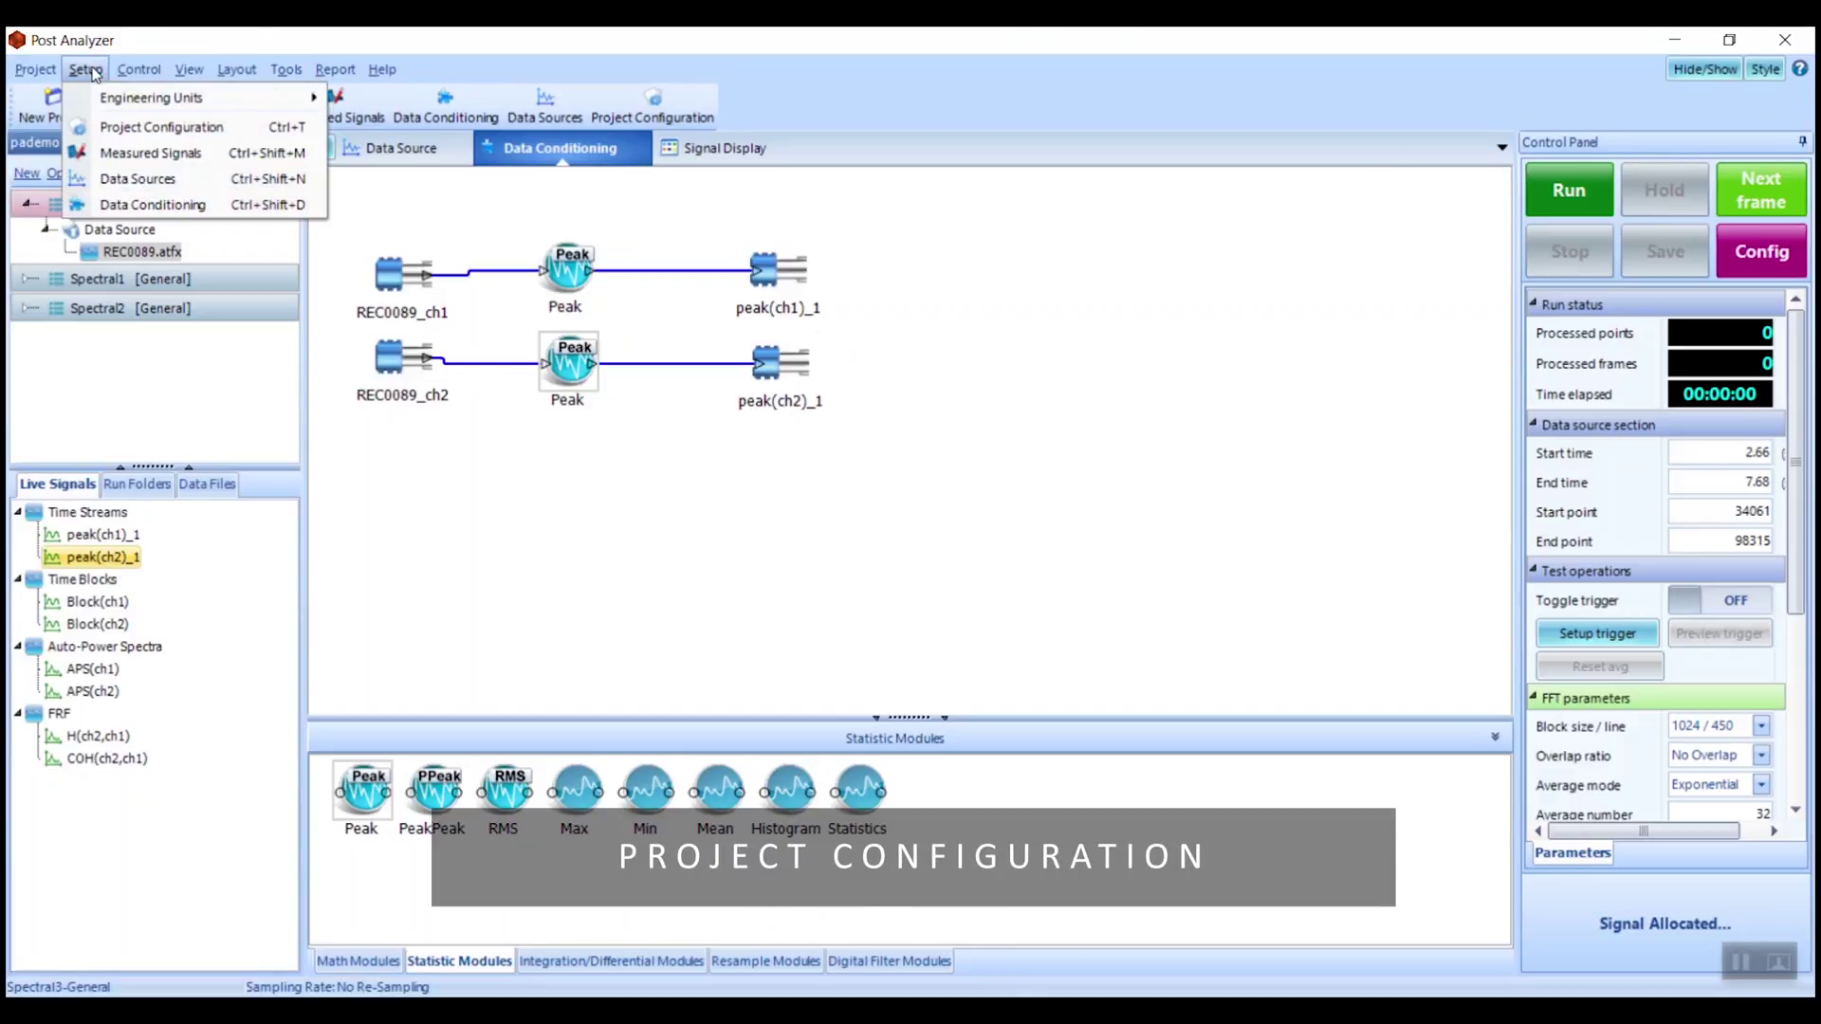
Set Peak_1 and Peak_2 overlap ratio to No Overlap and Peak_2 average number to 1024.
{"action": "left_click", "coordinate": [101, 128]}
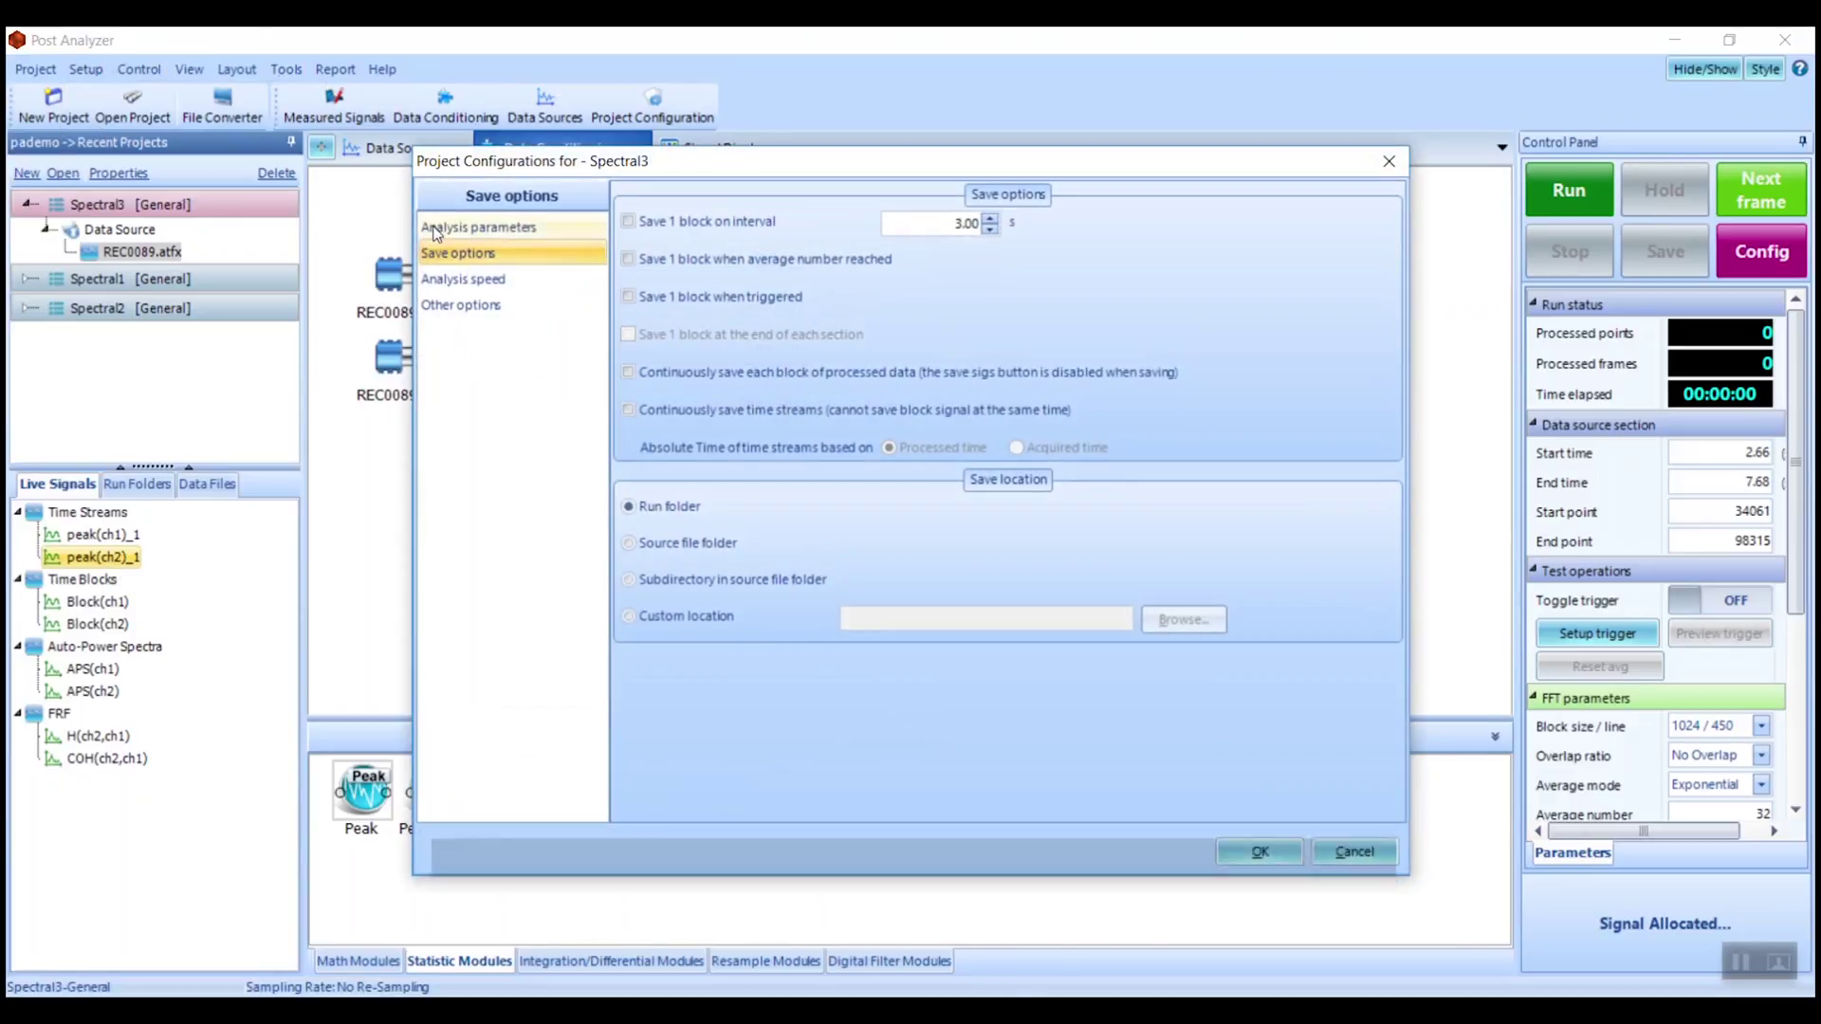
{"action": "left_click", "coordinate": [474, 226]}
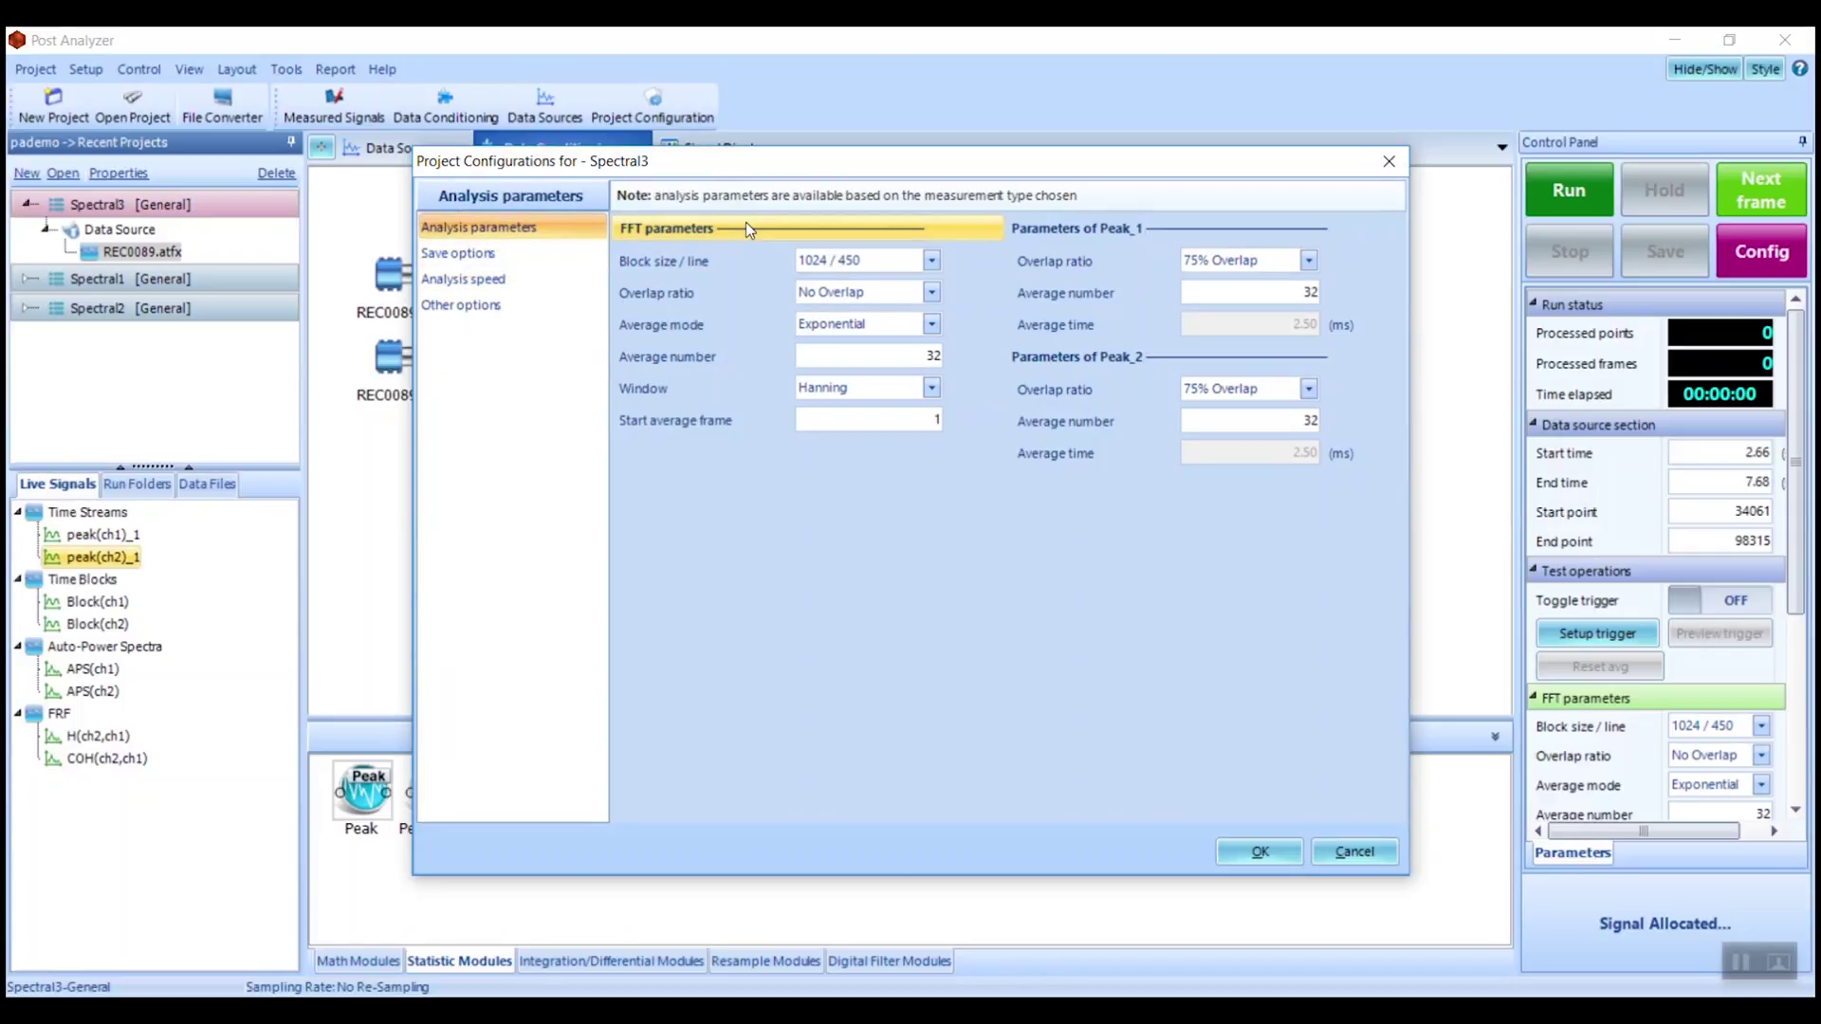
{"action": "left_click", "coordinate": [1252, 260]}
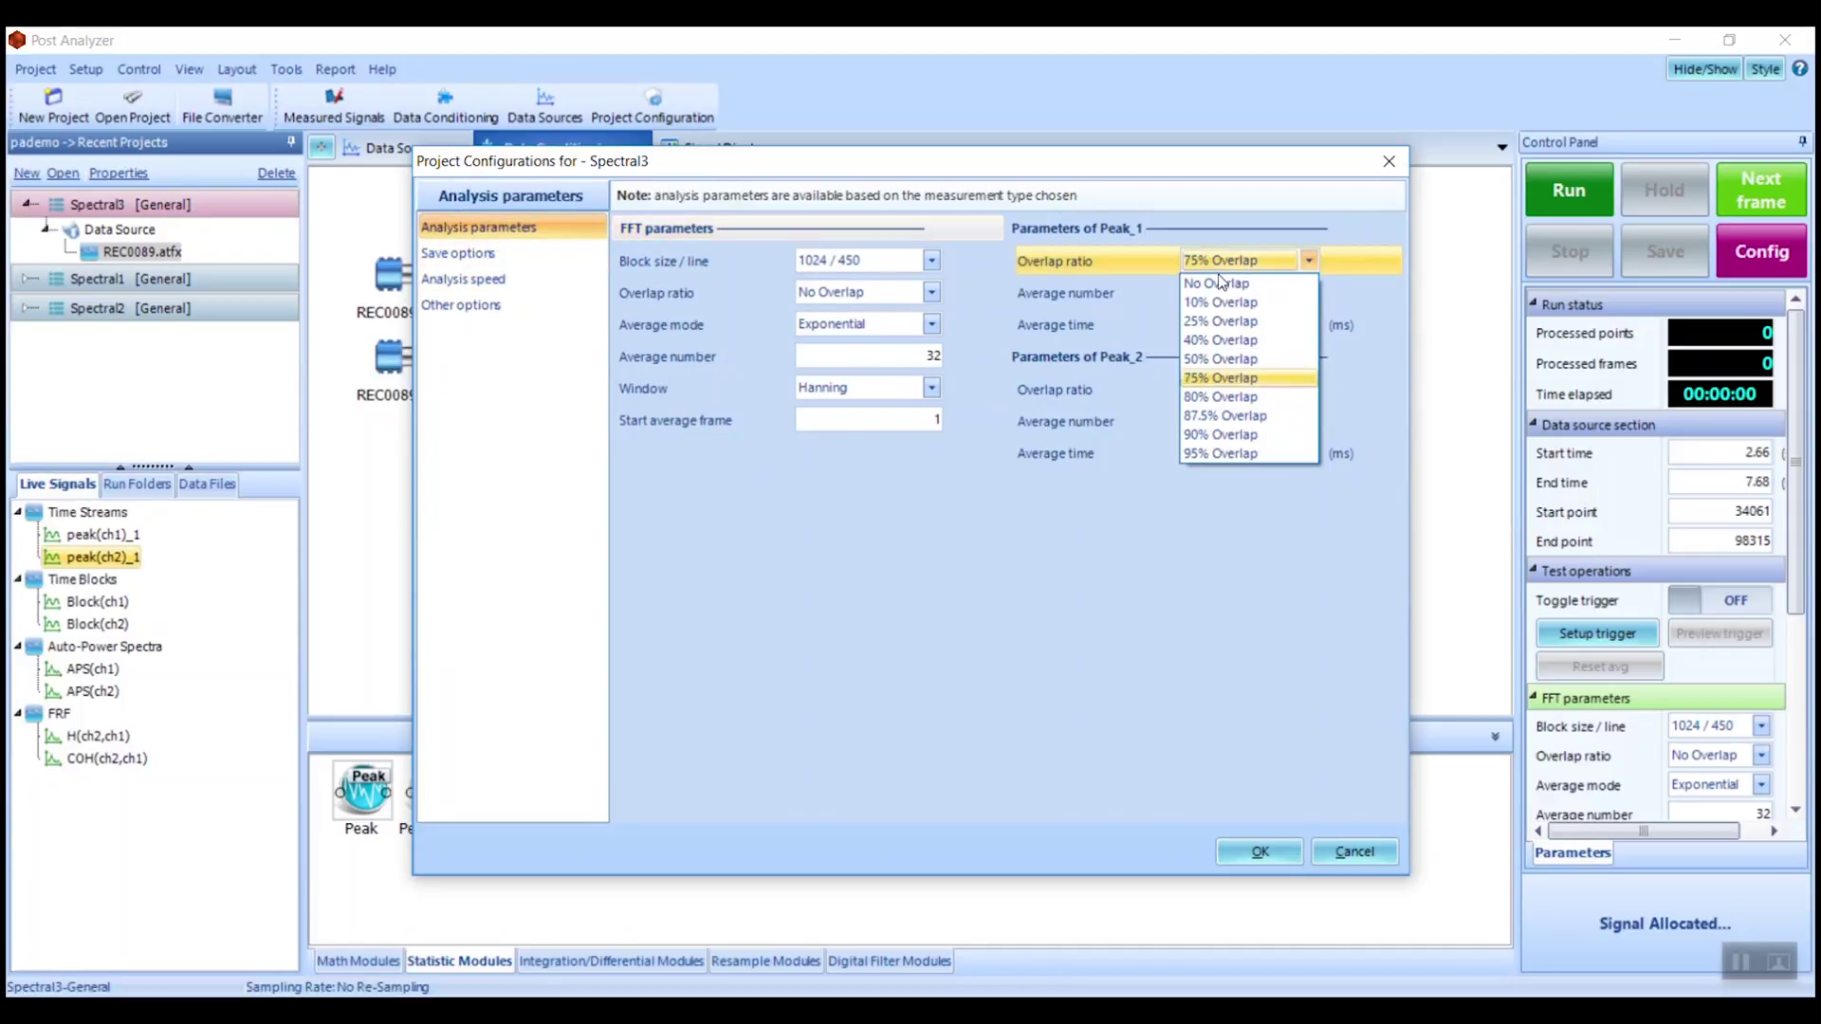
{"action": "left_click", "coordinate": [1228, 281]}
{"action": "left_click", "coordinate": [1262, 393]}
{"action": "left_click", "coordinate": [1263, 413]}
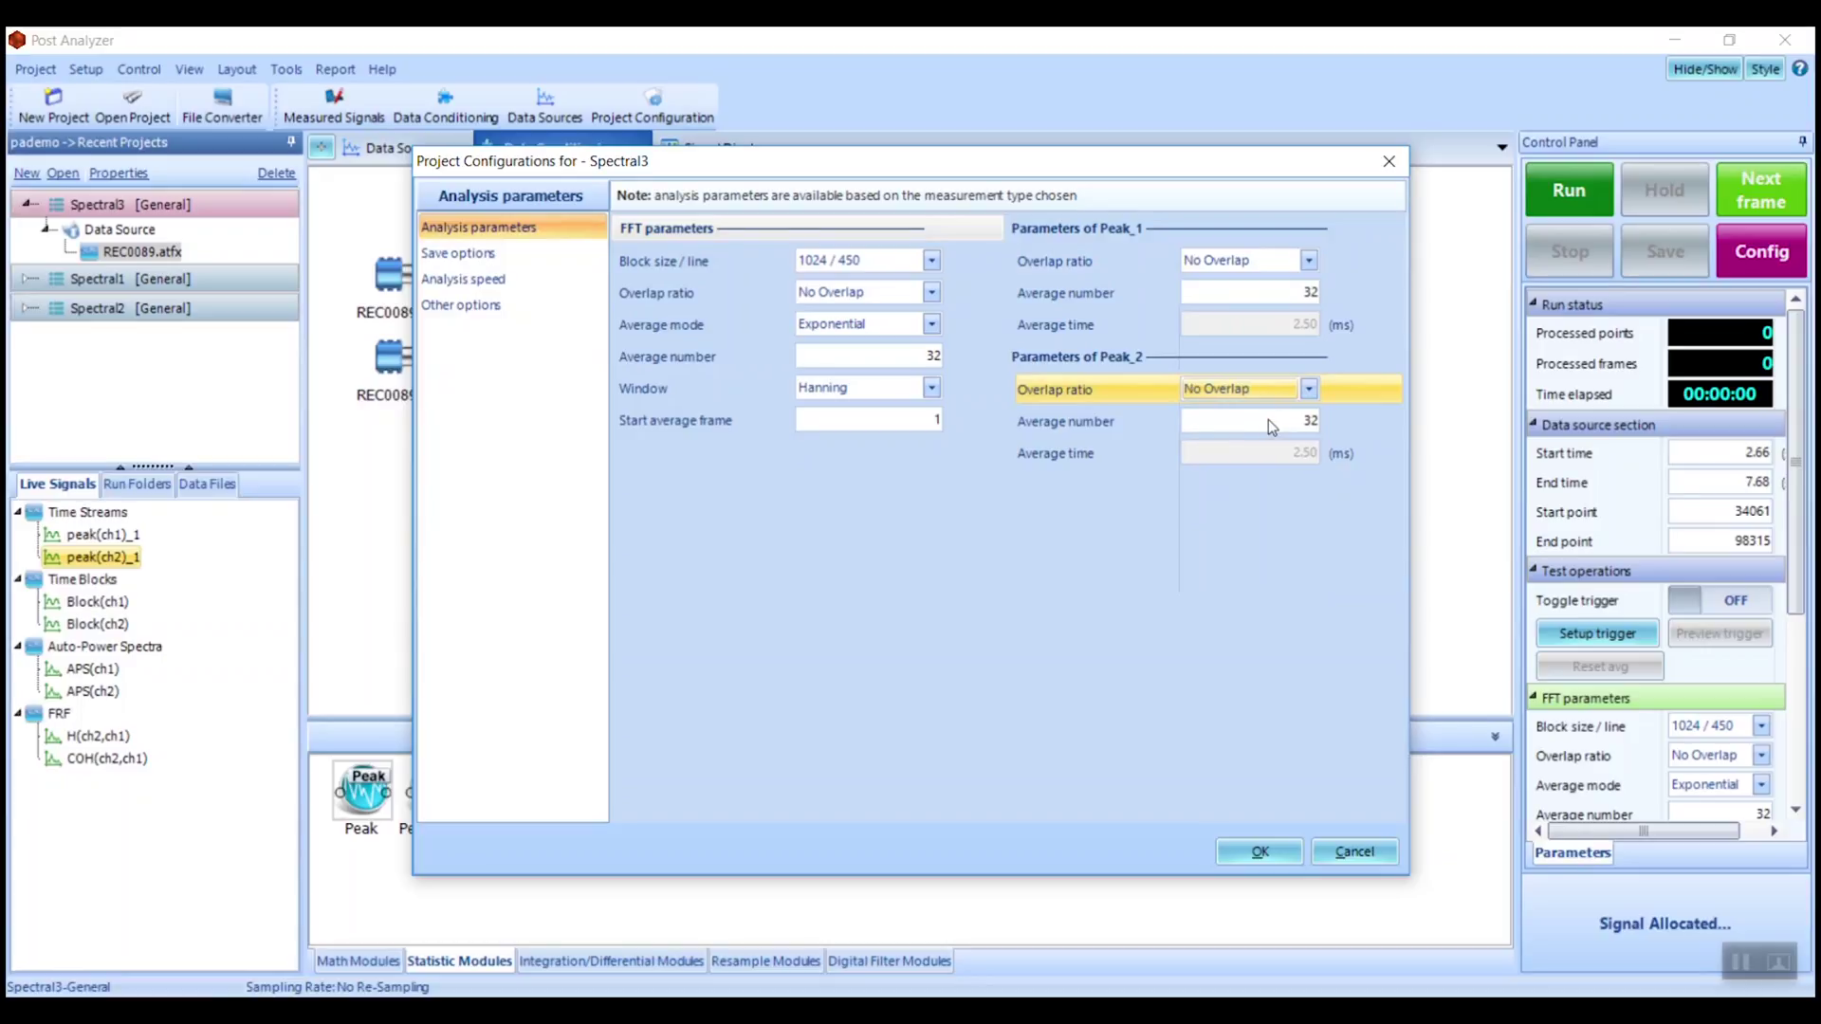
{"action": "left_click", "coordinate": [1277, 418]}
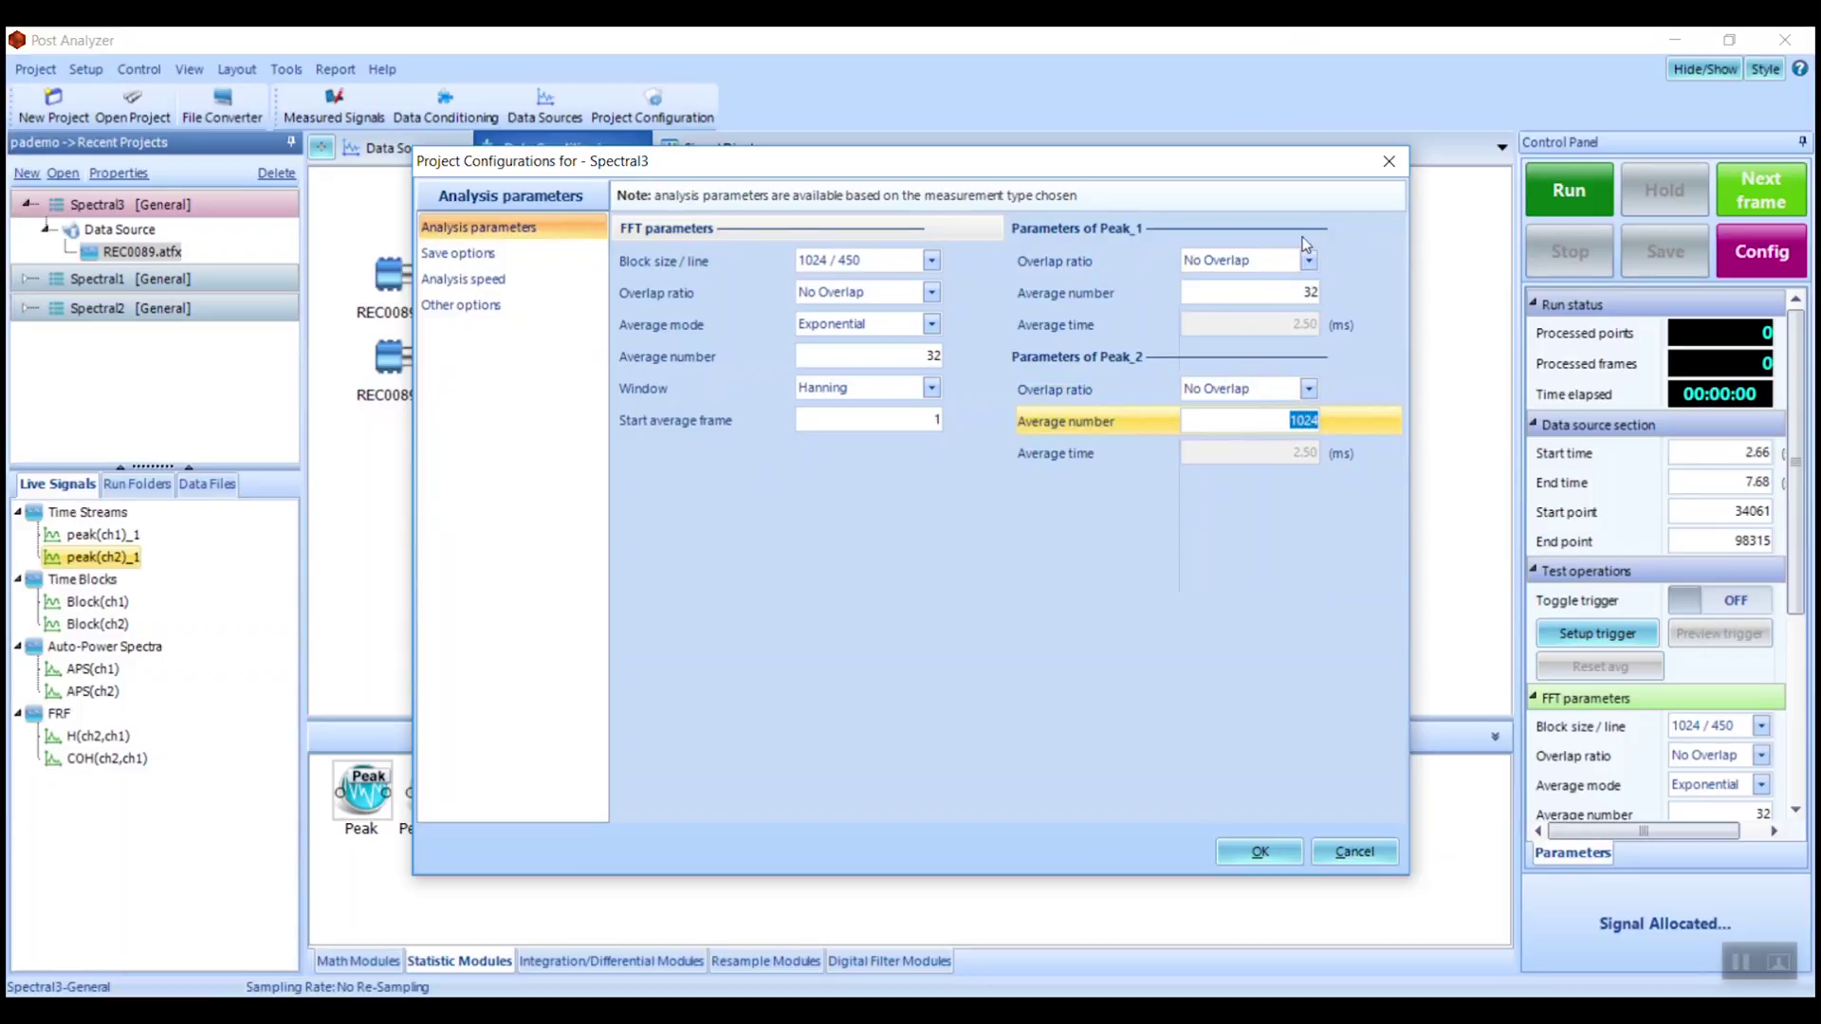
{"action": "left_click", "coordinate": [1296, 300]}
{"action": "left_click", "coordinate": [493, 253]}
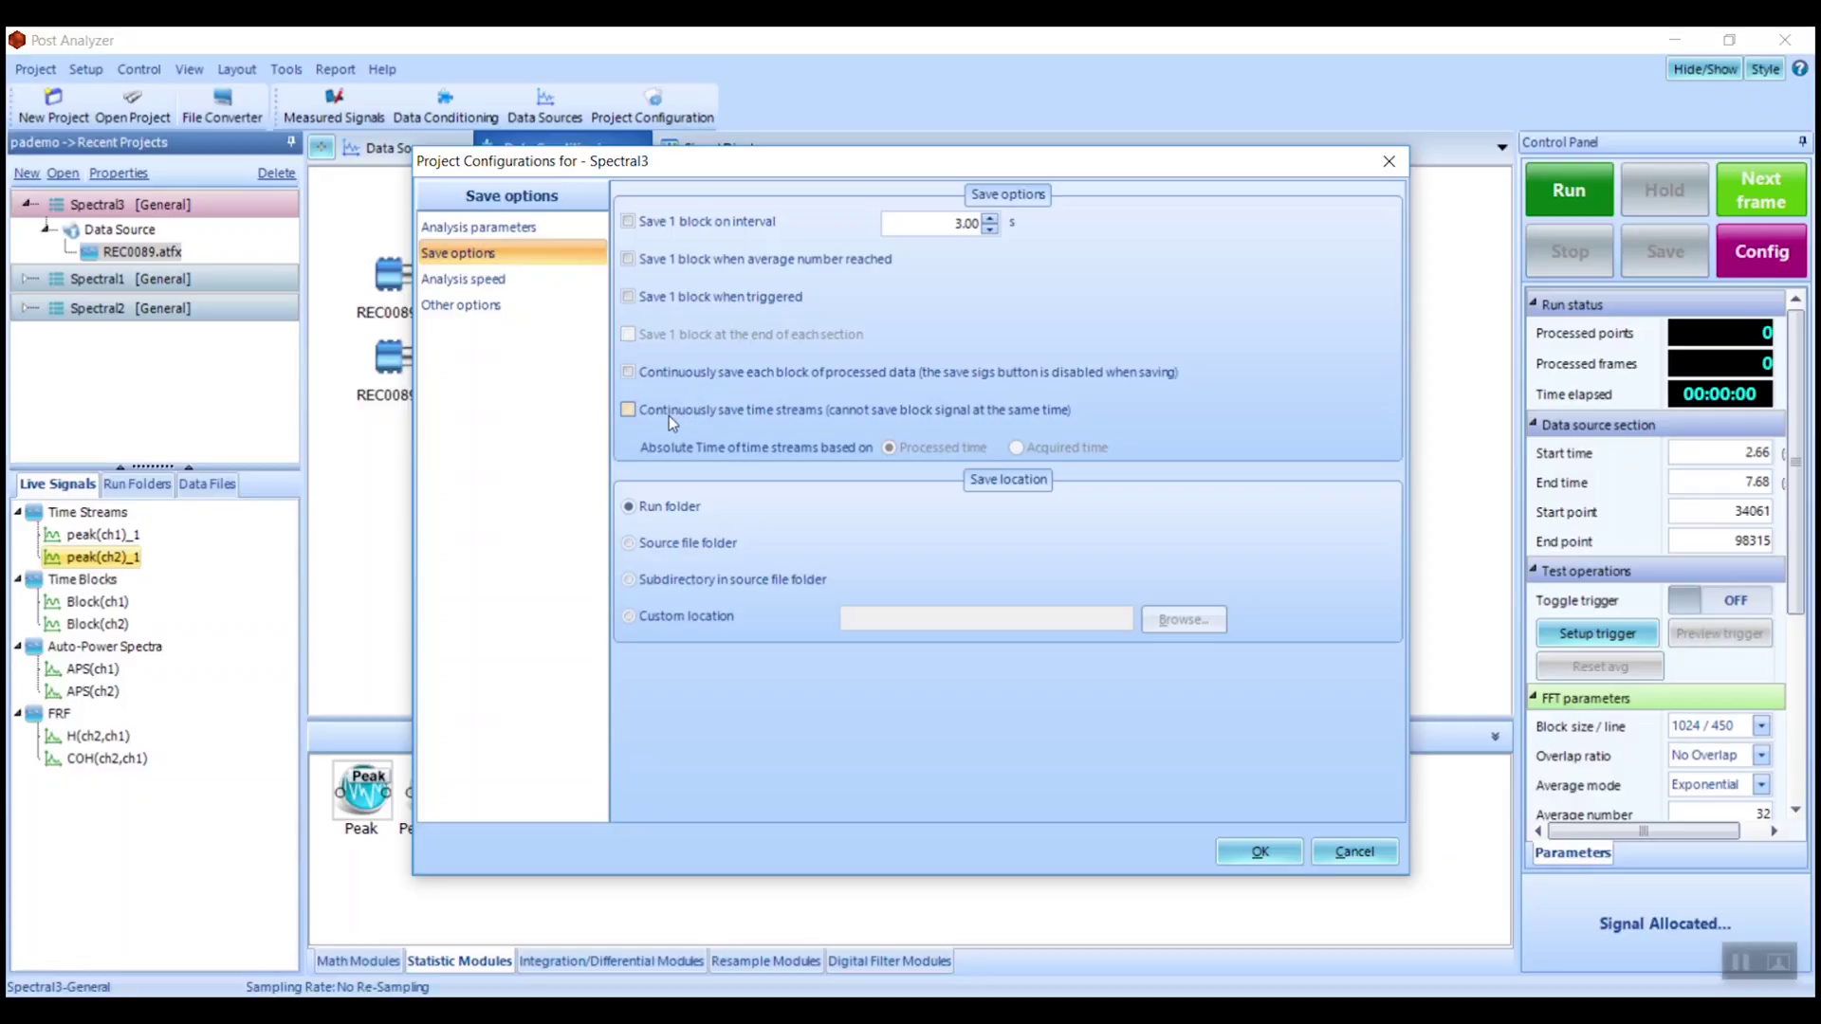
Enable 'Continuously save time streams' and move to the Analysis speed settings.
{"action": "left_click", "coordinate": [629, 410]}
{"action": "left_click", "coordinate": [510, 281]}
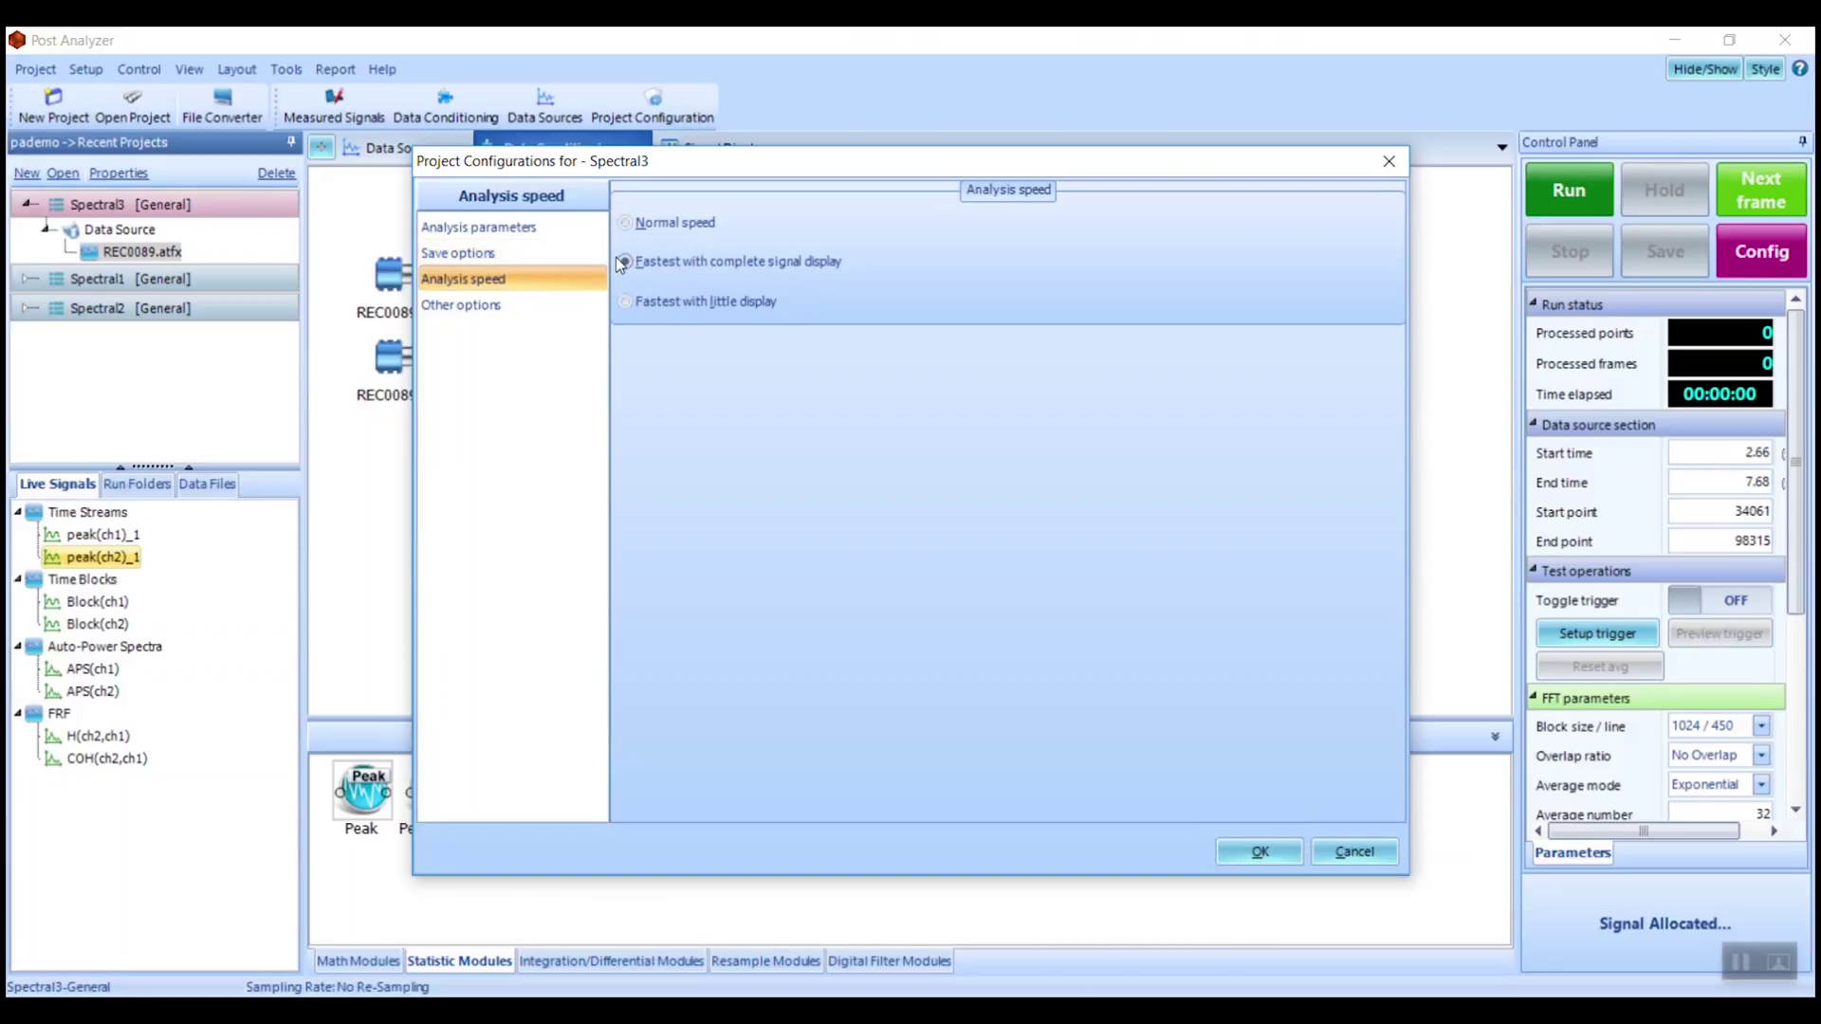
Keep the sampling frequency at No Re-Sampling and apply the Spectral3 configuration with OK.
{"action": "left_click", "coordinate": [514, 307]}
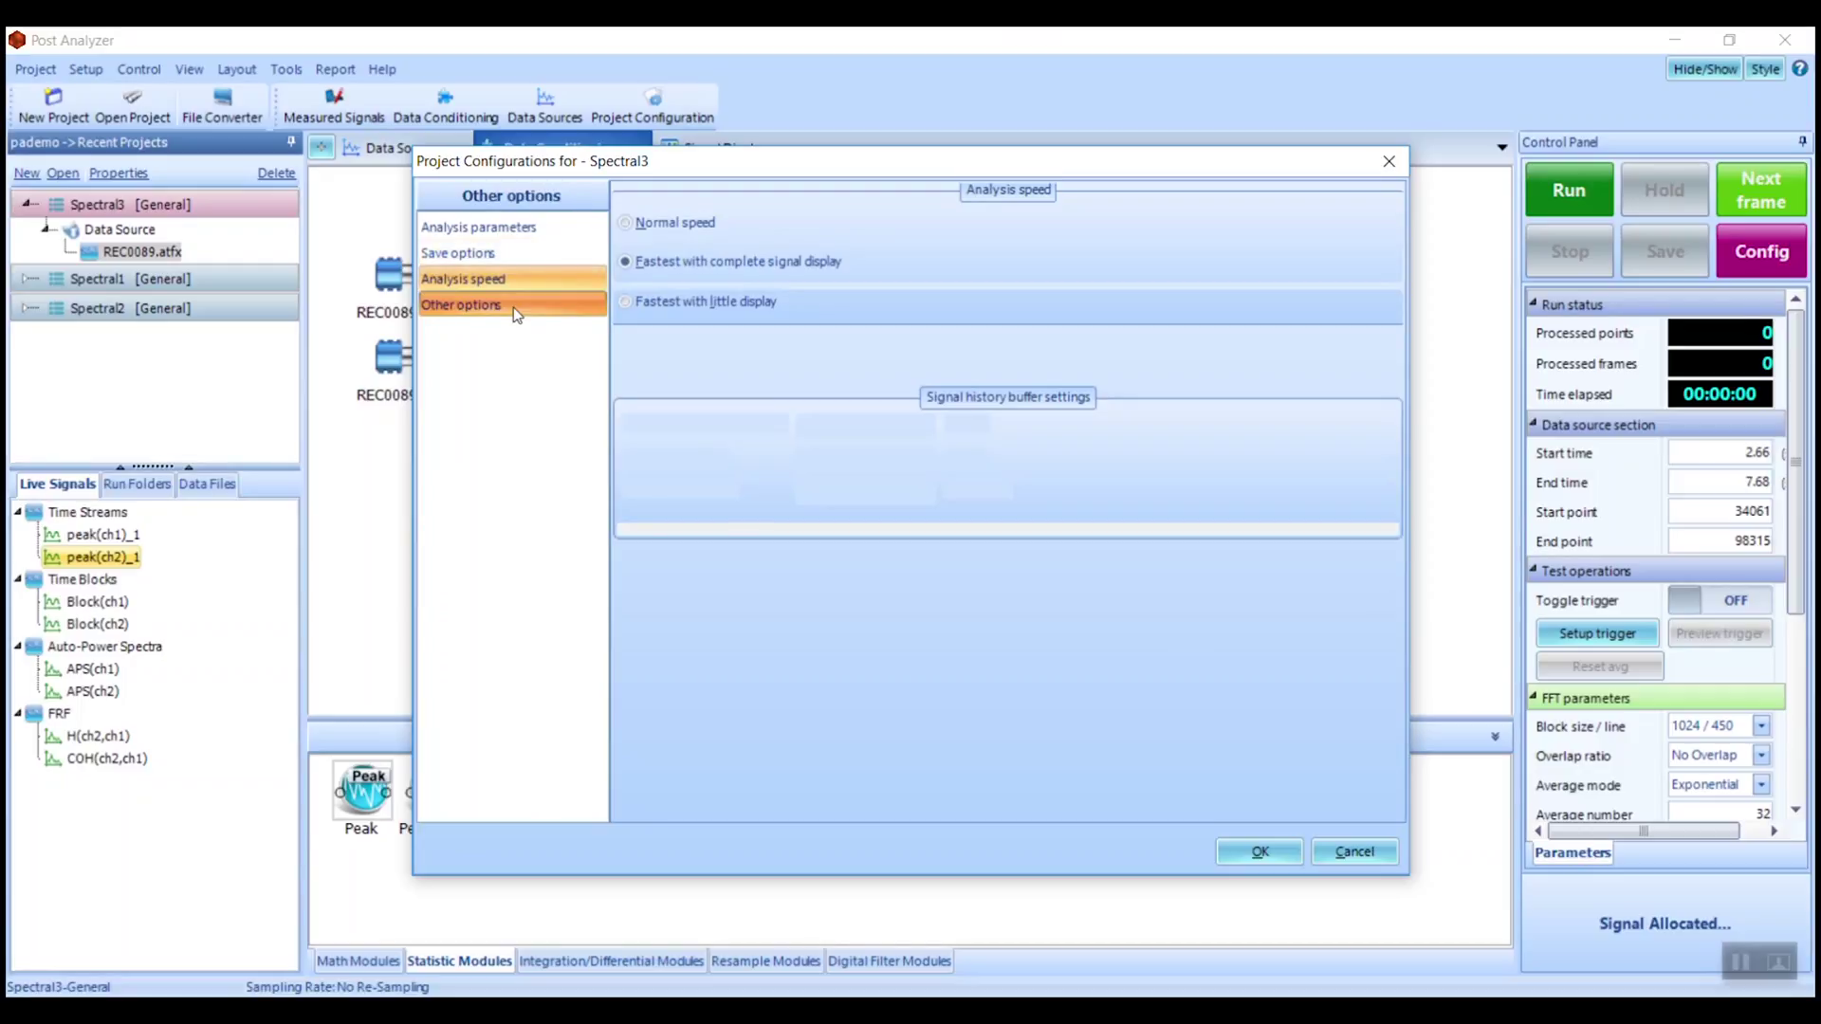
{"action": "left_click", "coordinate": [834, 330]}
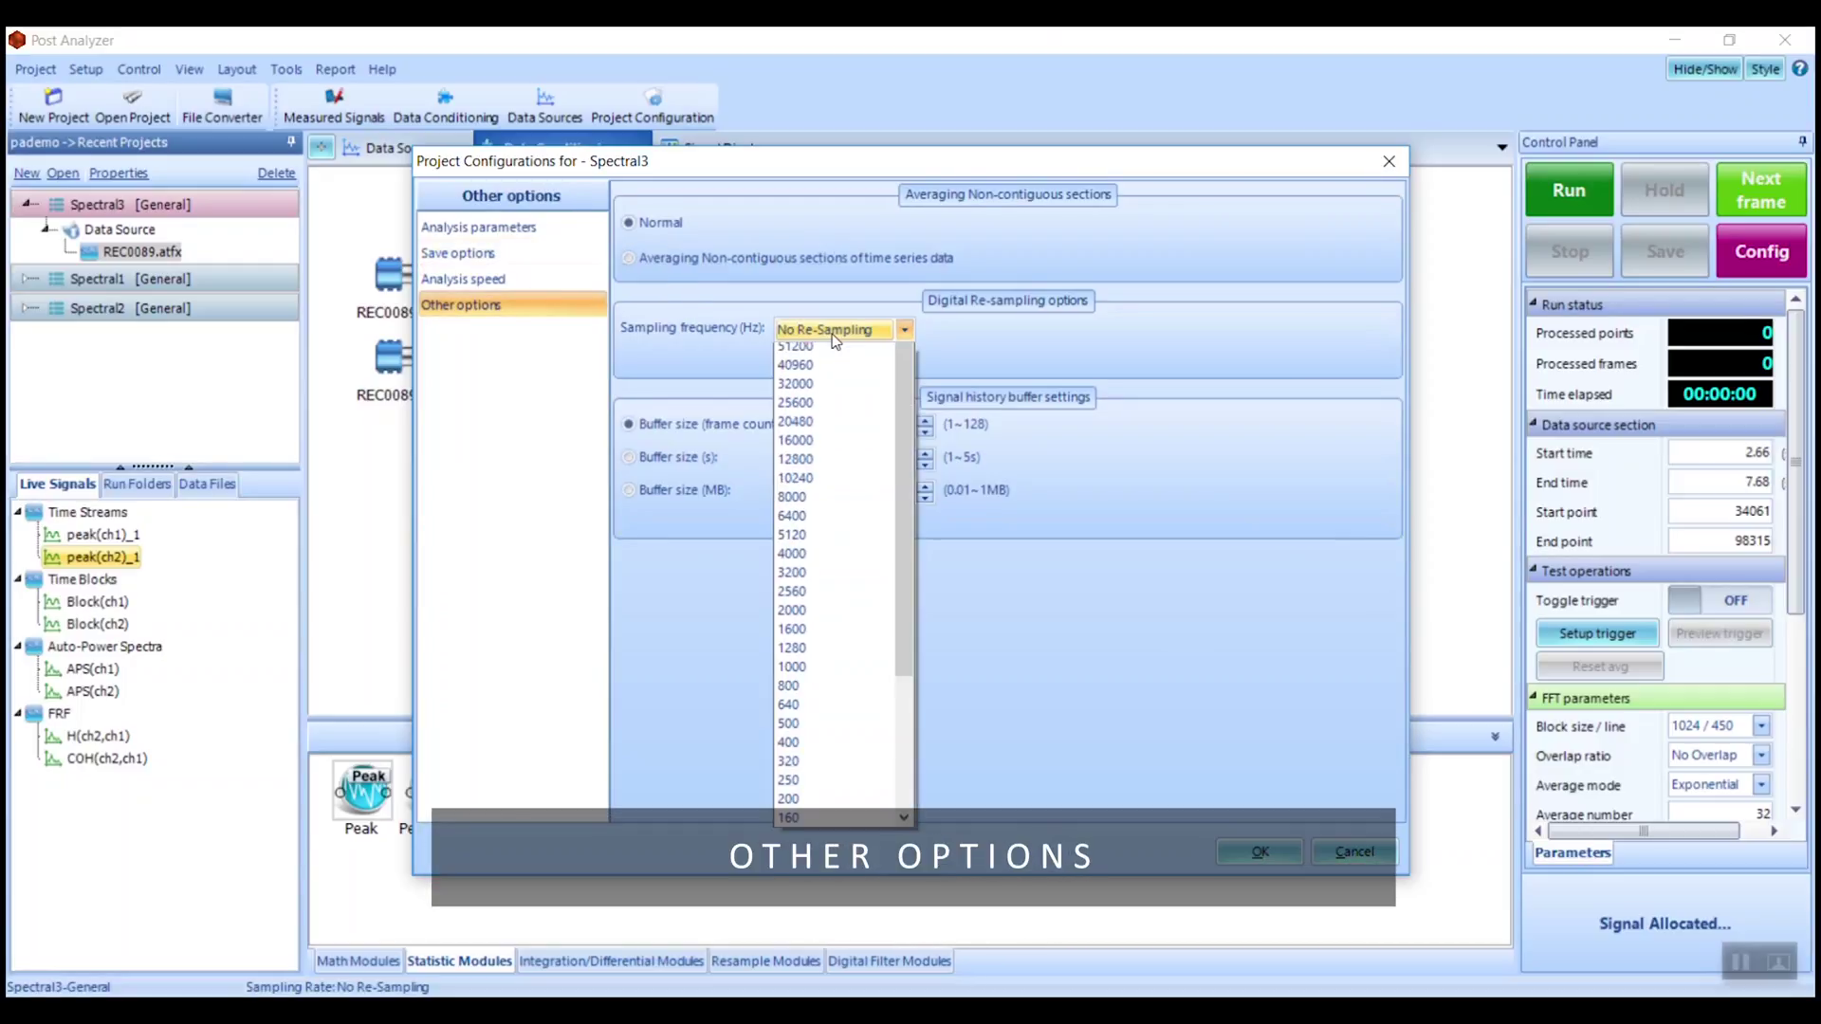
{"action": "left_click", "coordinate": [833, 334]}
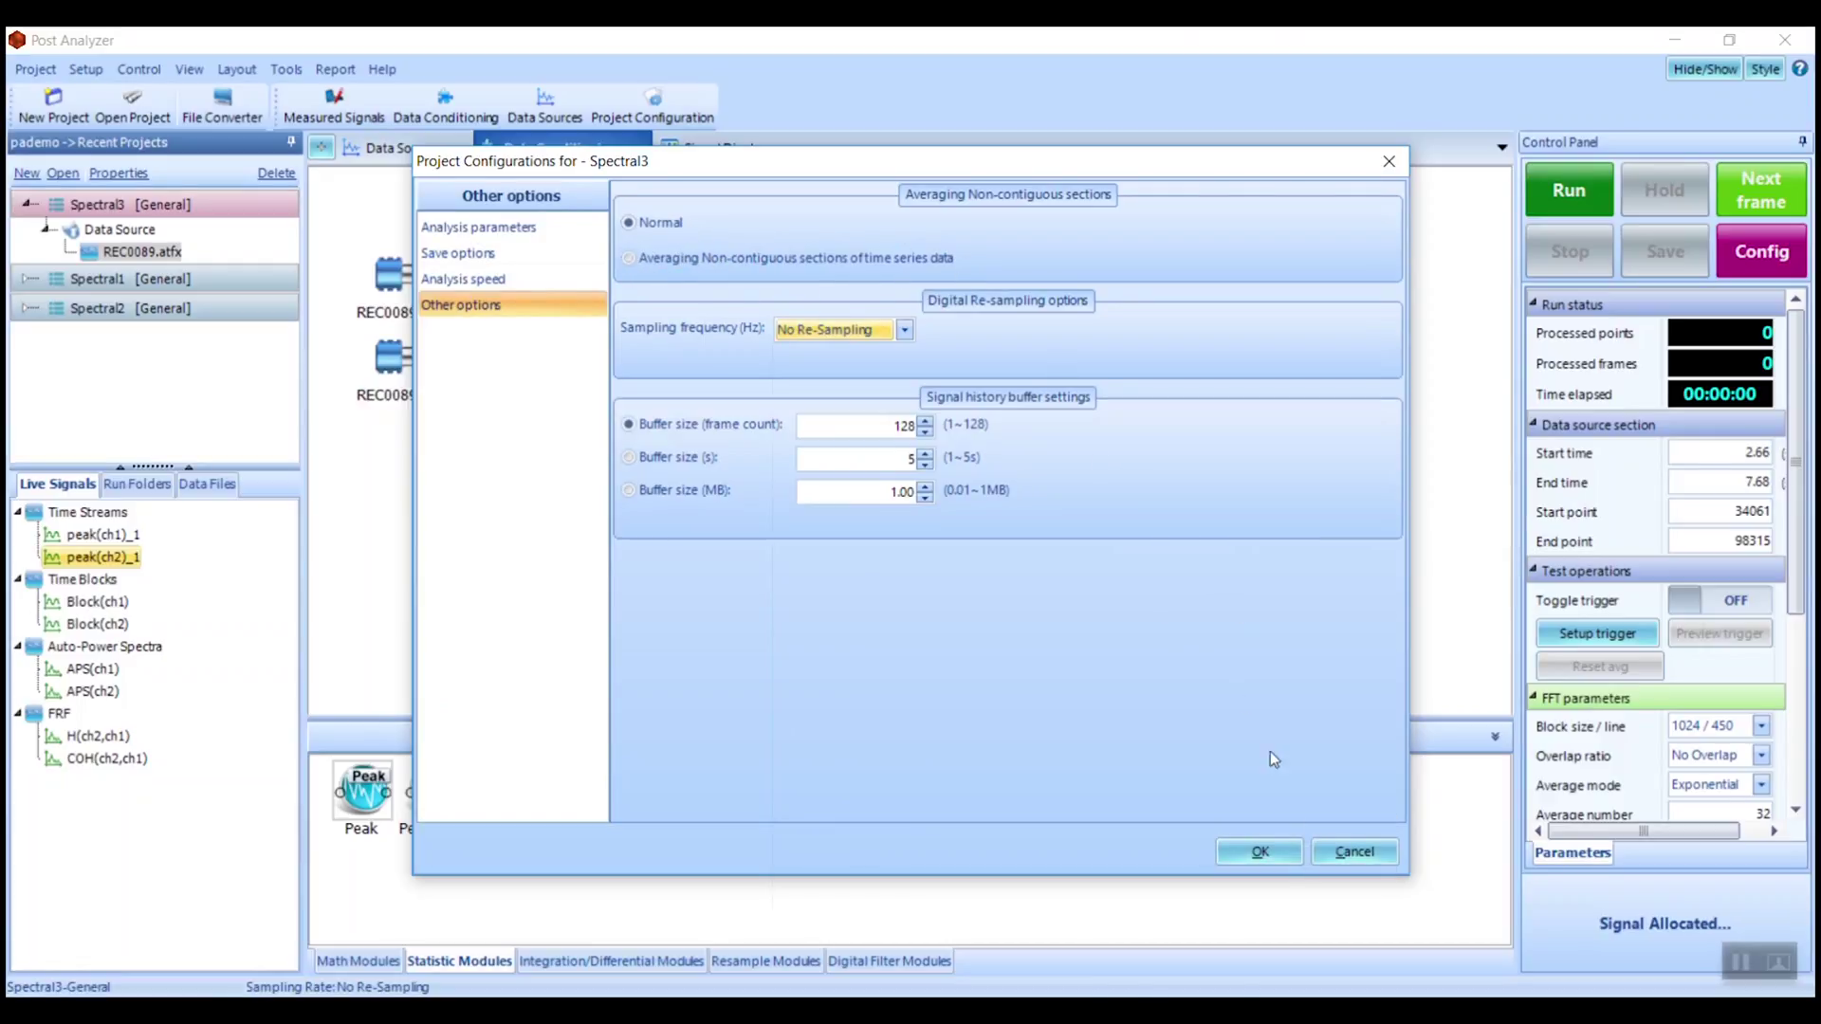
{"action": "left_click", "coordinate": [1282, 849]}
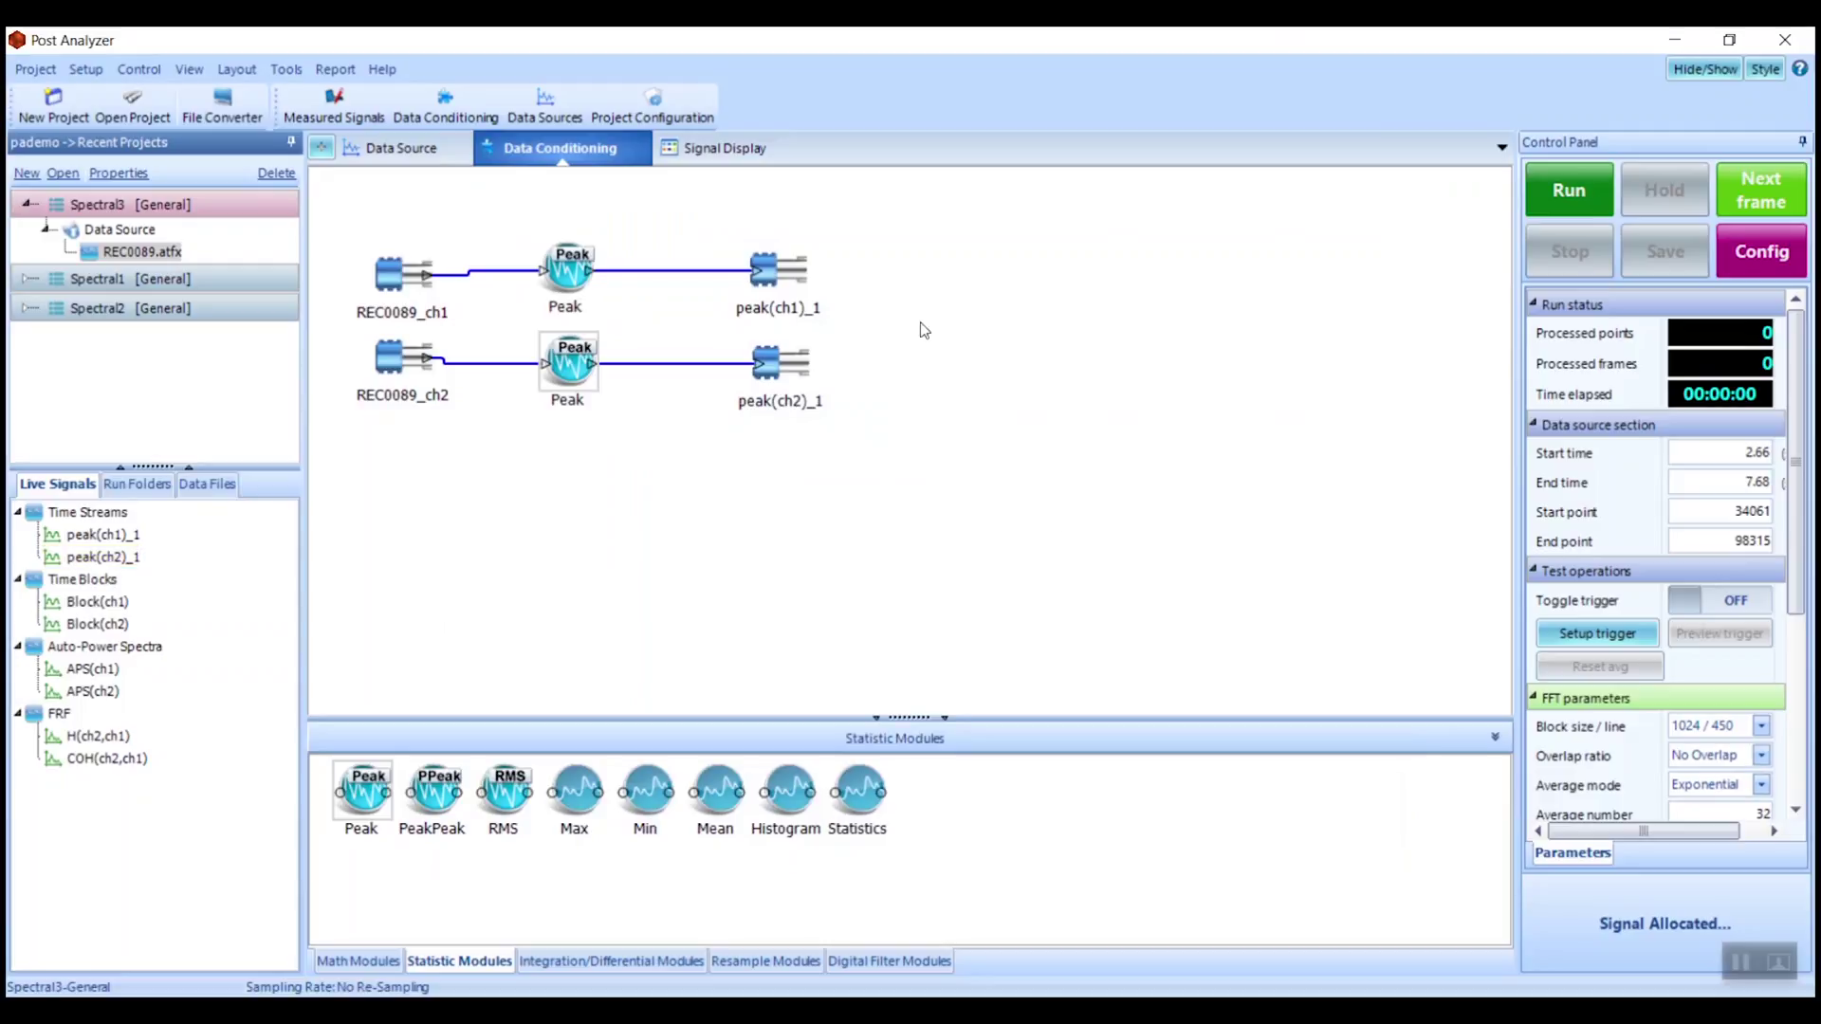
Run the analysis from the Signal Display, then list the saved run folders.
{"action": "left_click", "coordinate": [707, 158]}
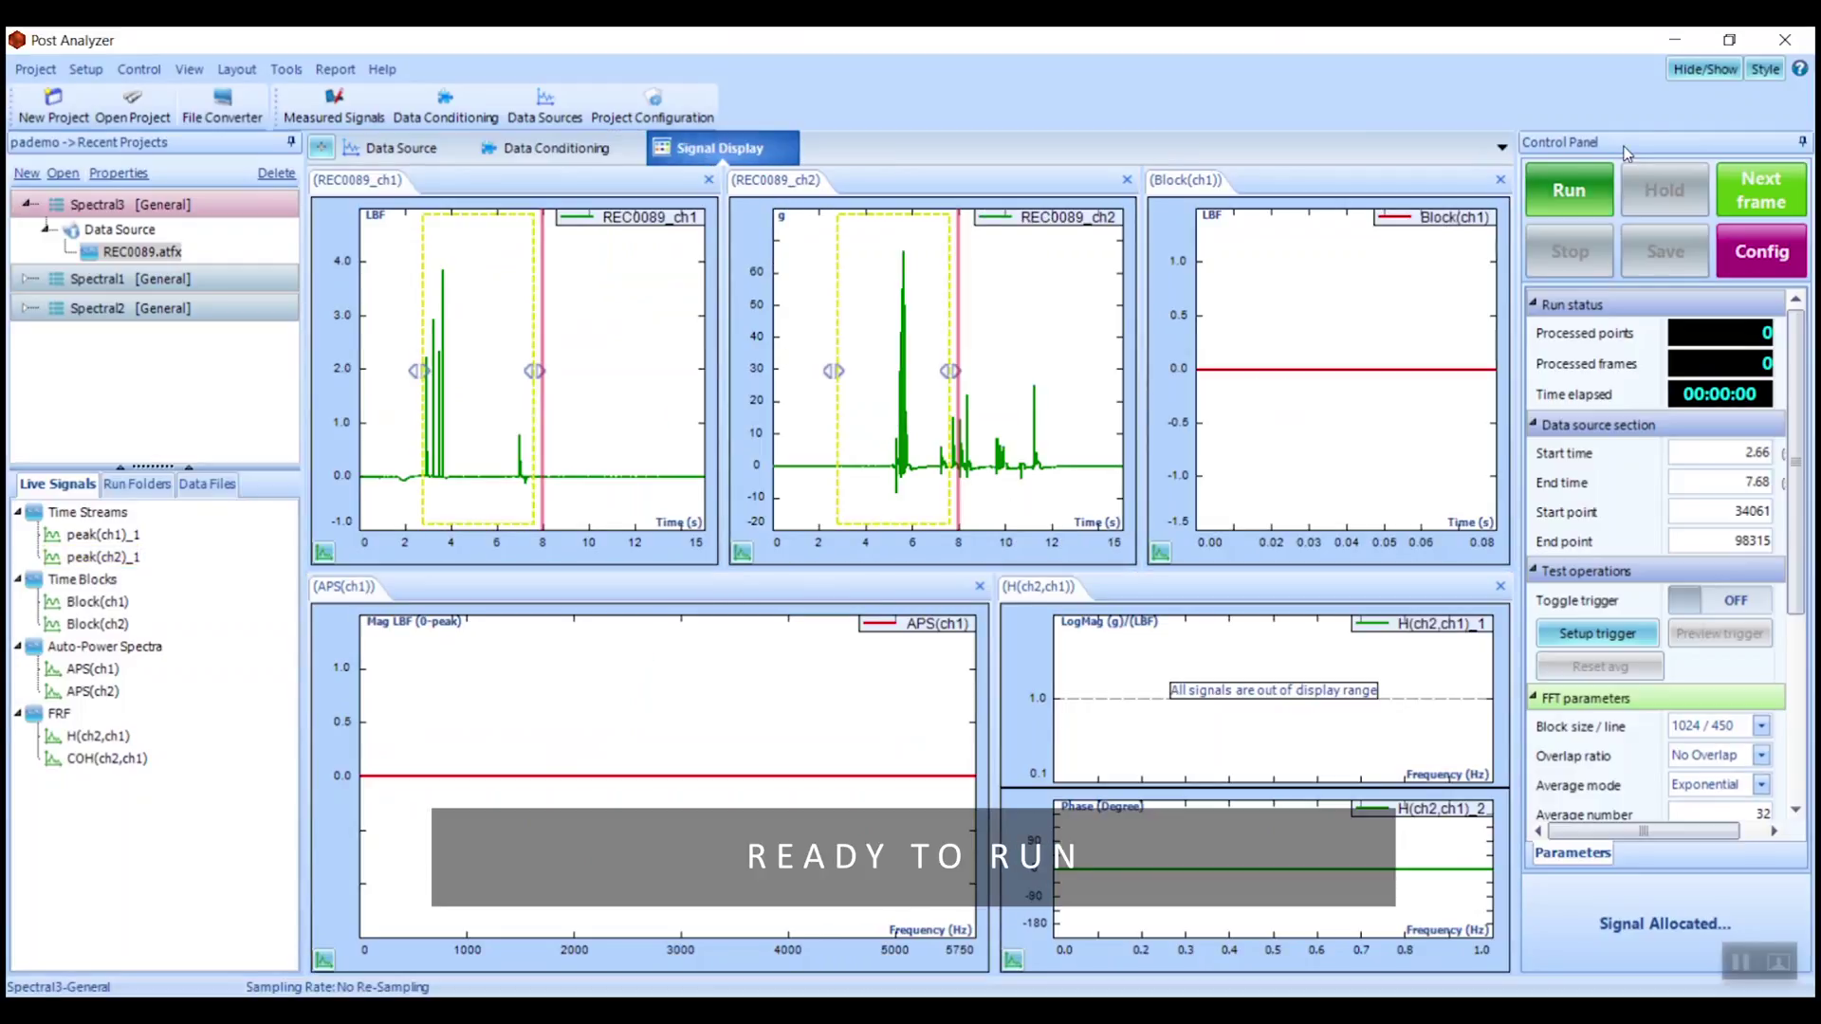
{"action": "left_click", "coordinate": [1576, 191]}
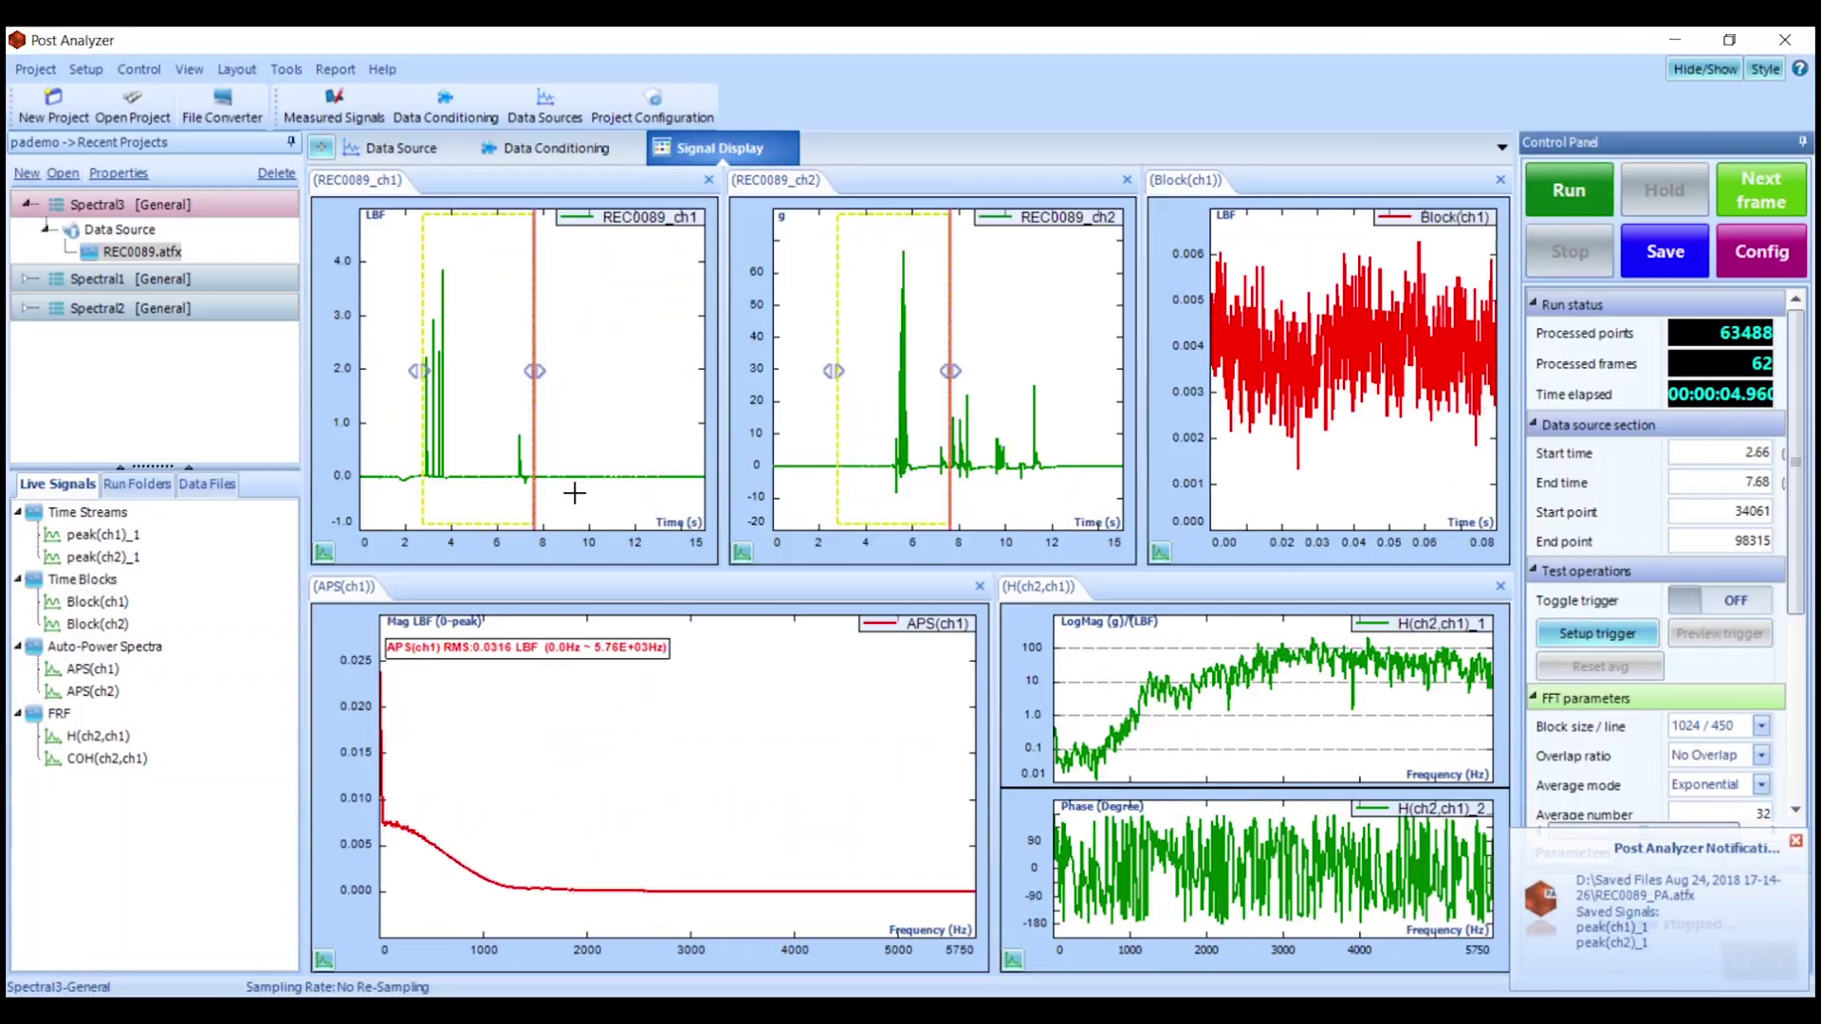
{"action": "left_click", "coordinate": [138, 485]}
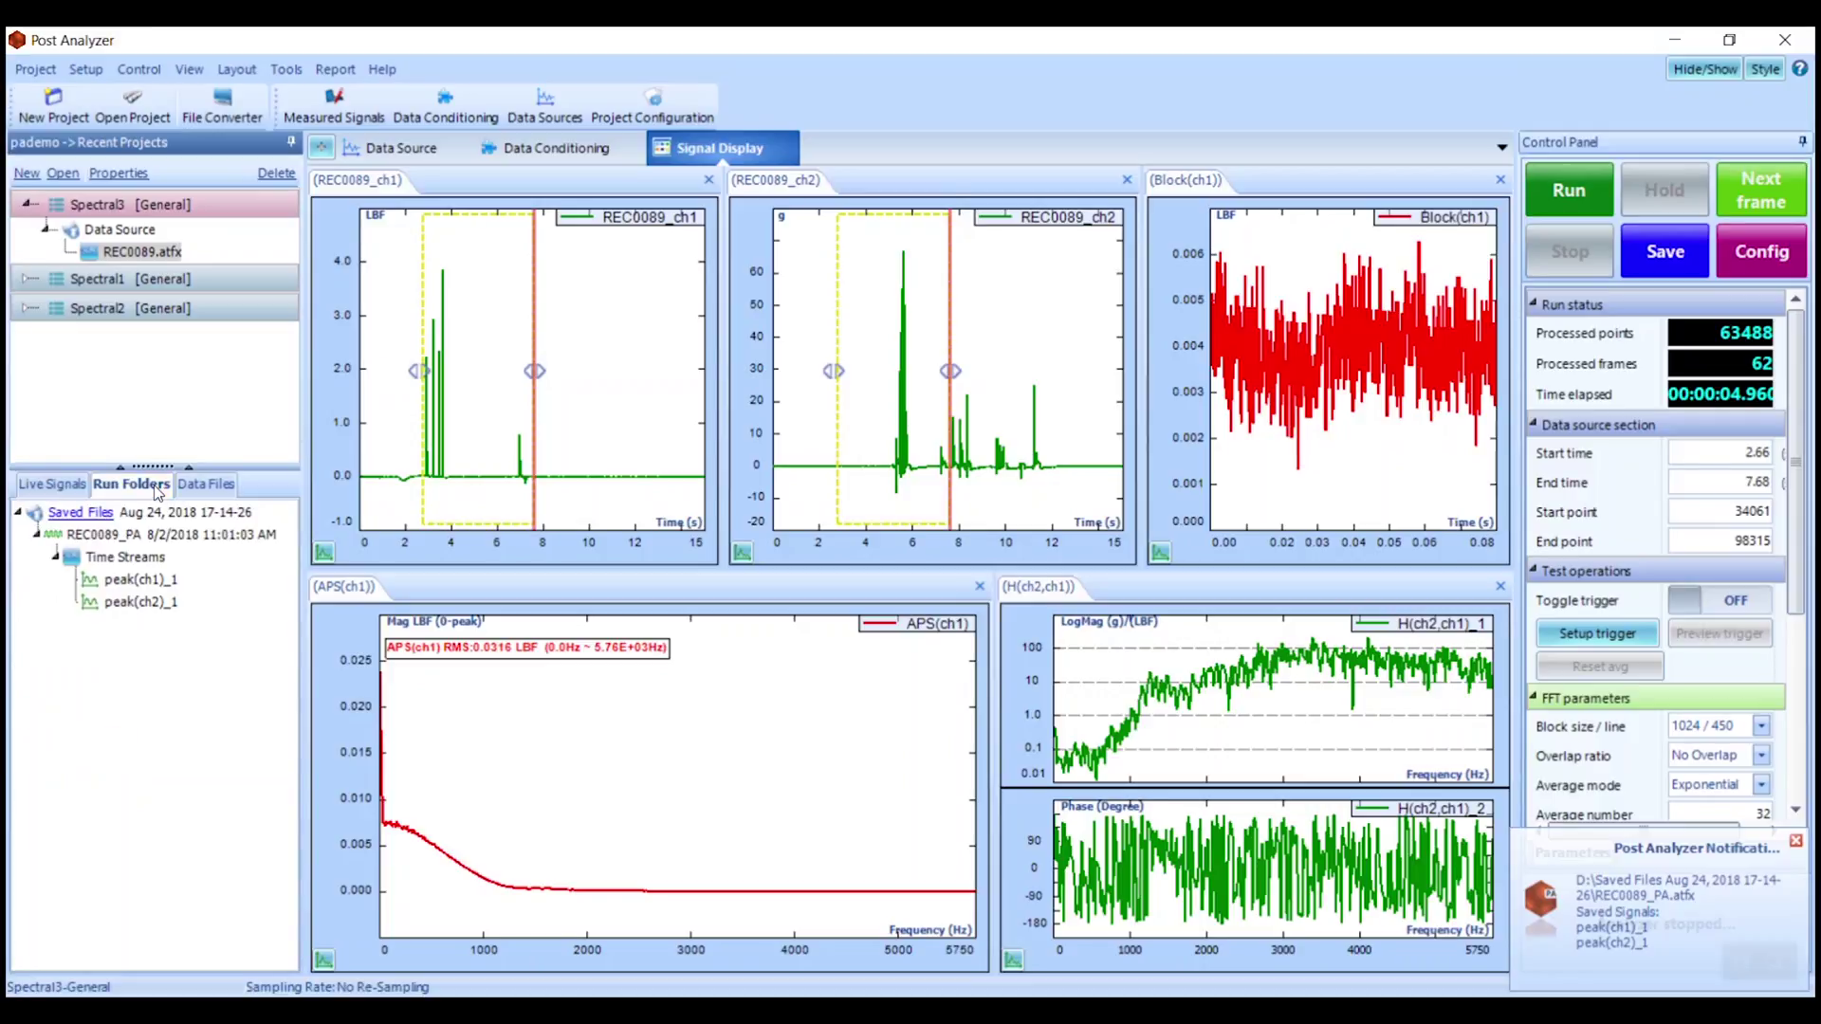
Plot peak(ch1)_1 and peak(ch2)_1, then export peak(ch1)_1 to a text file.
{"action": "double_click", "coordinate": [169, 580]}
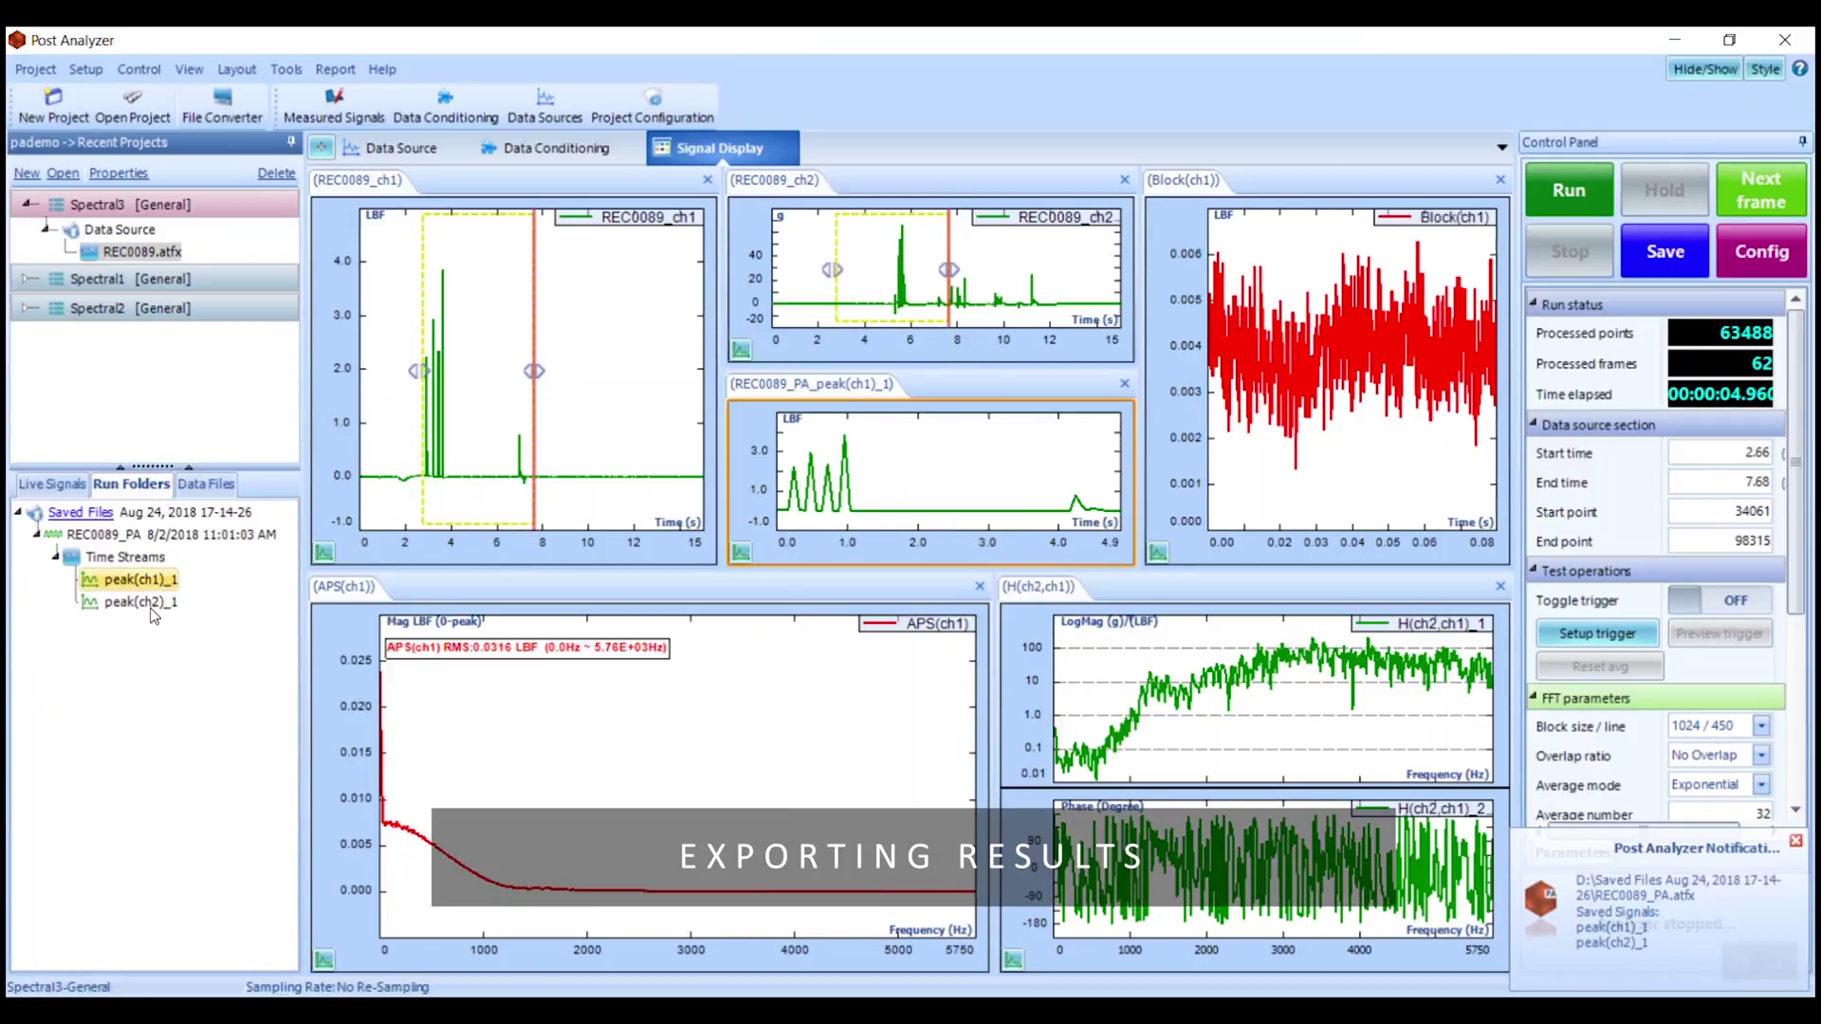
{"action": "double_click", "coordinate": [152, 602]}
{"action": "right_click", "coordinate": [136, 581]}
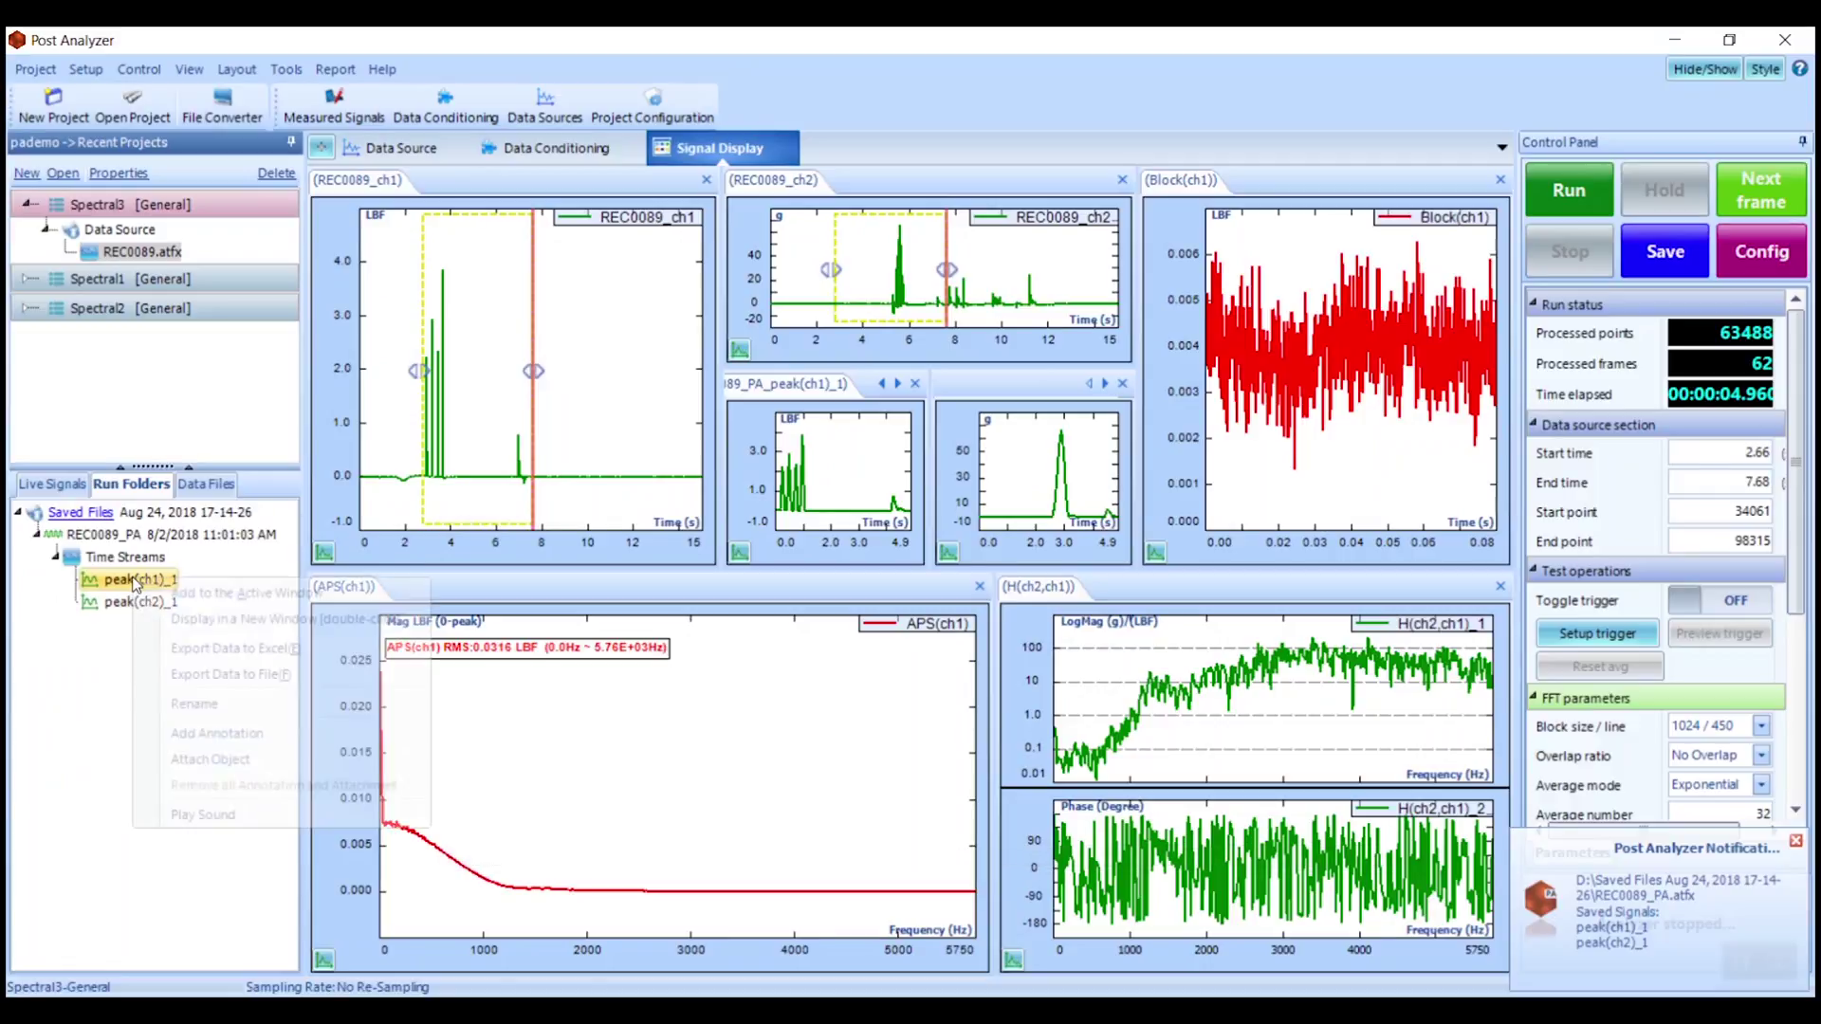
{"action": "left_click", "coordinate": [313, 675]}
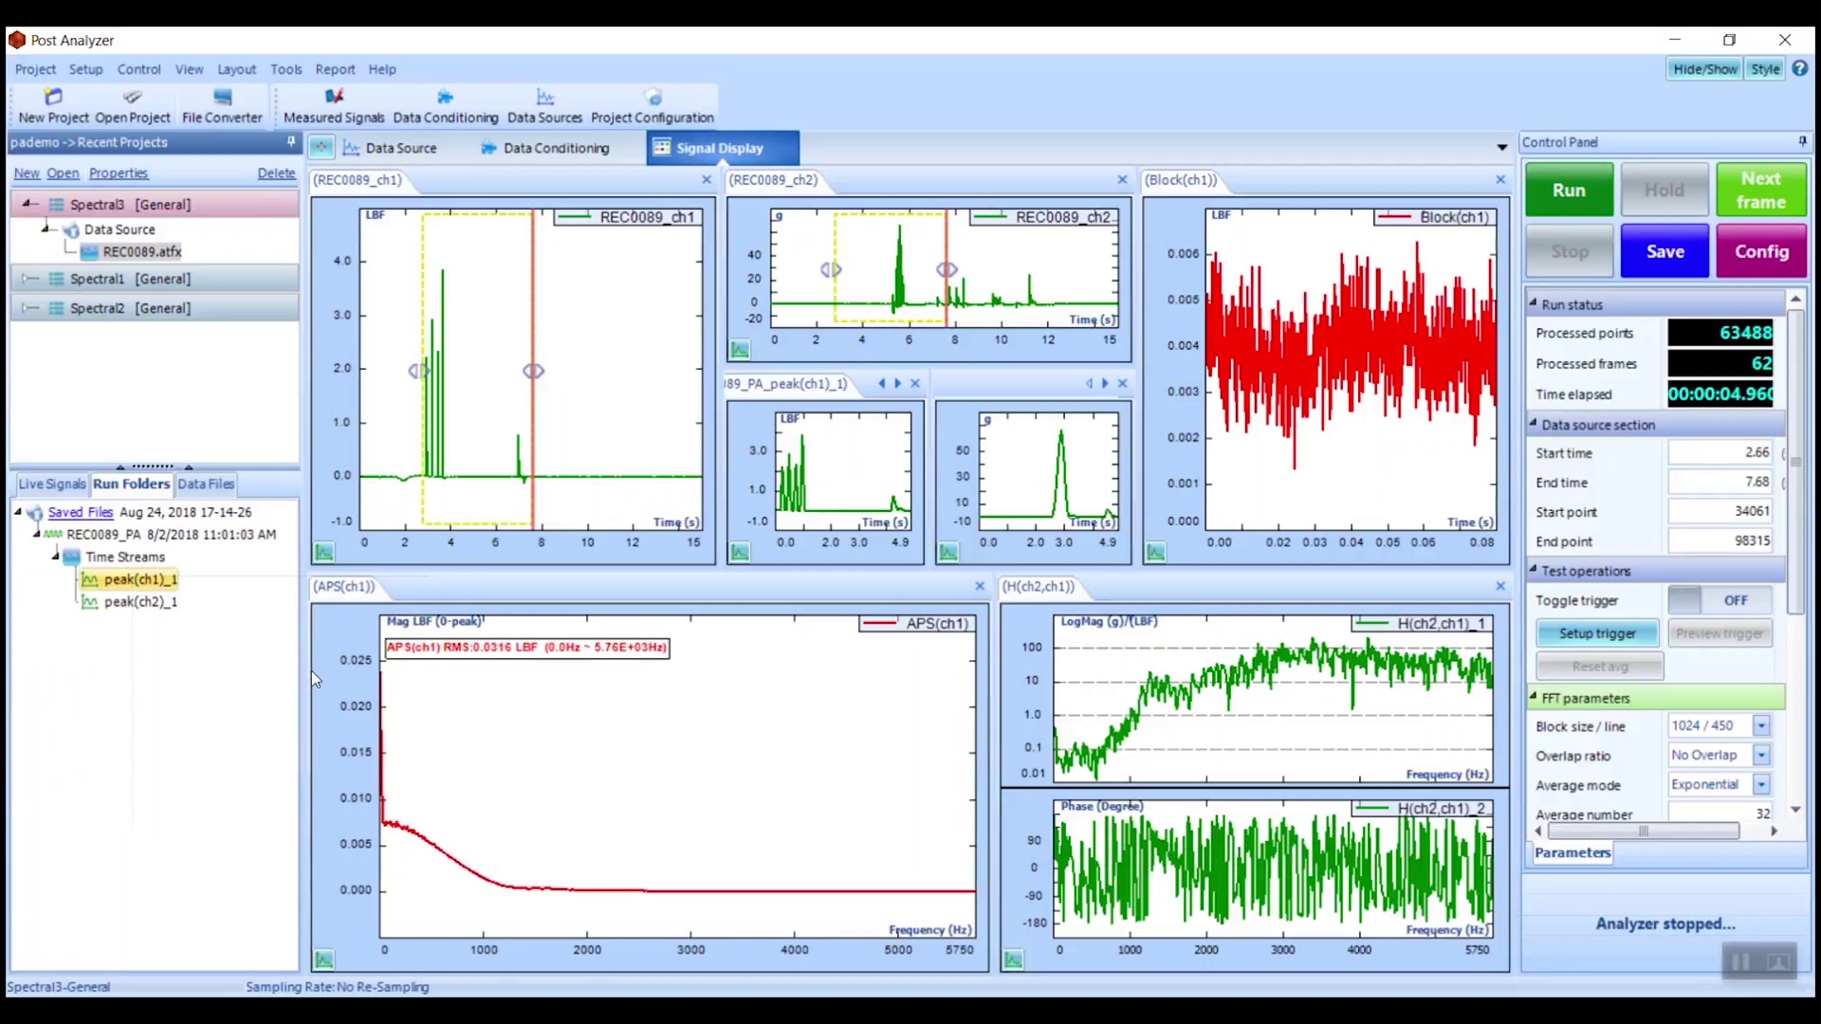
{"action": "left_click", "coordinate": [711, 580]}
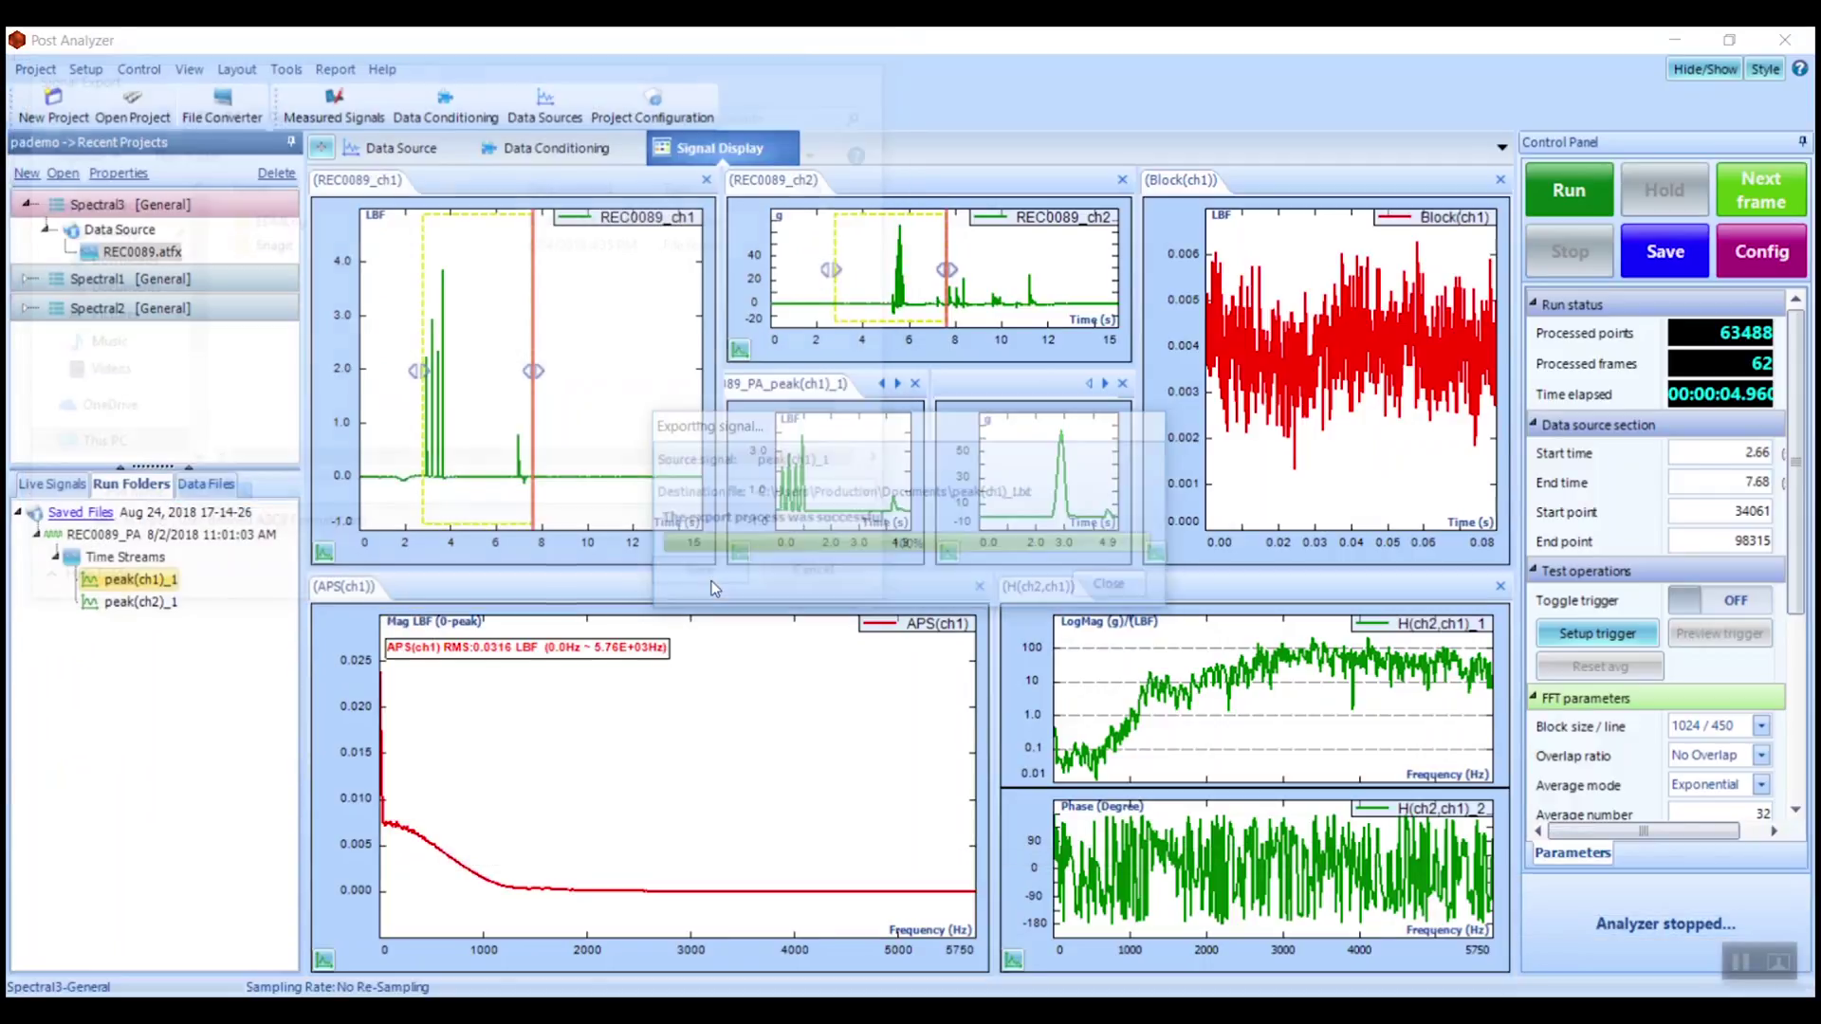
{"action": "left_click", "coordinate": [1134, 585]}
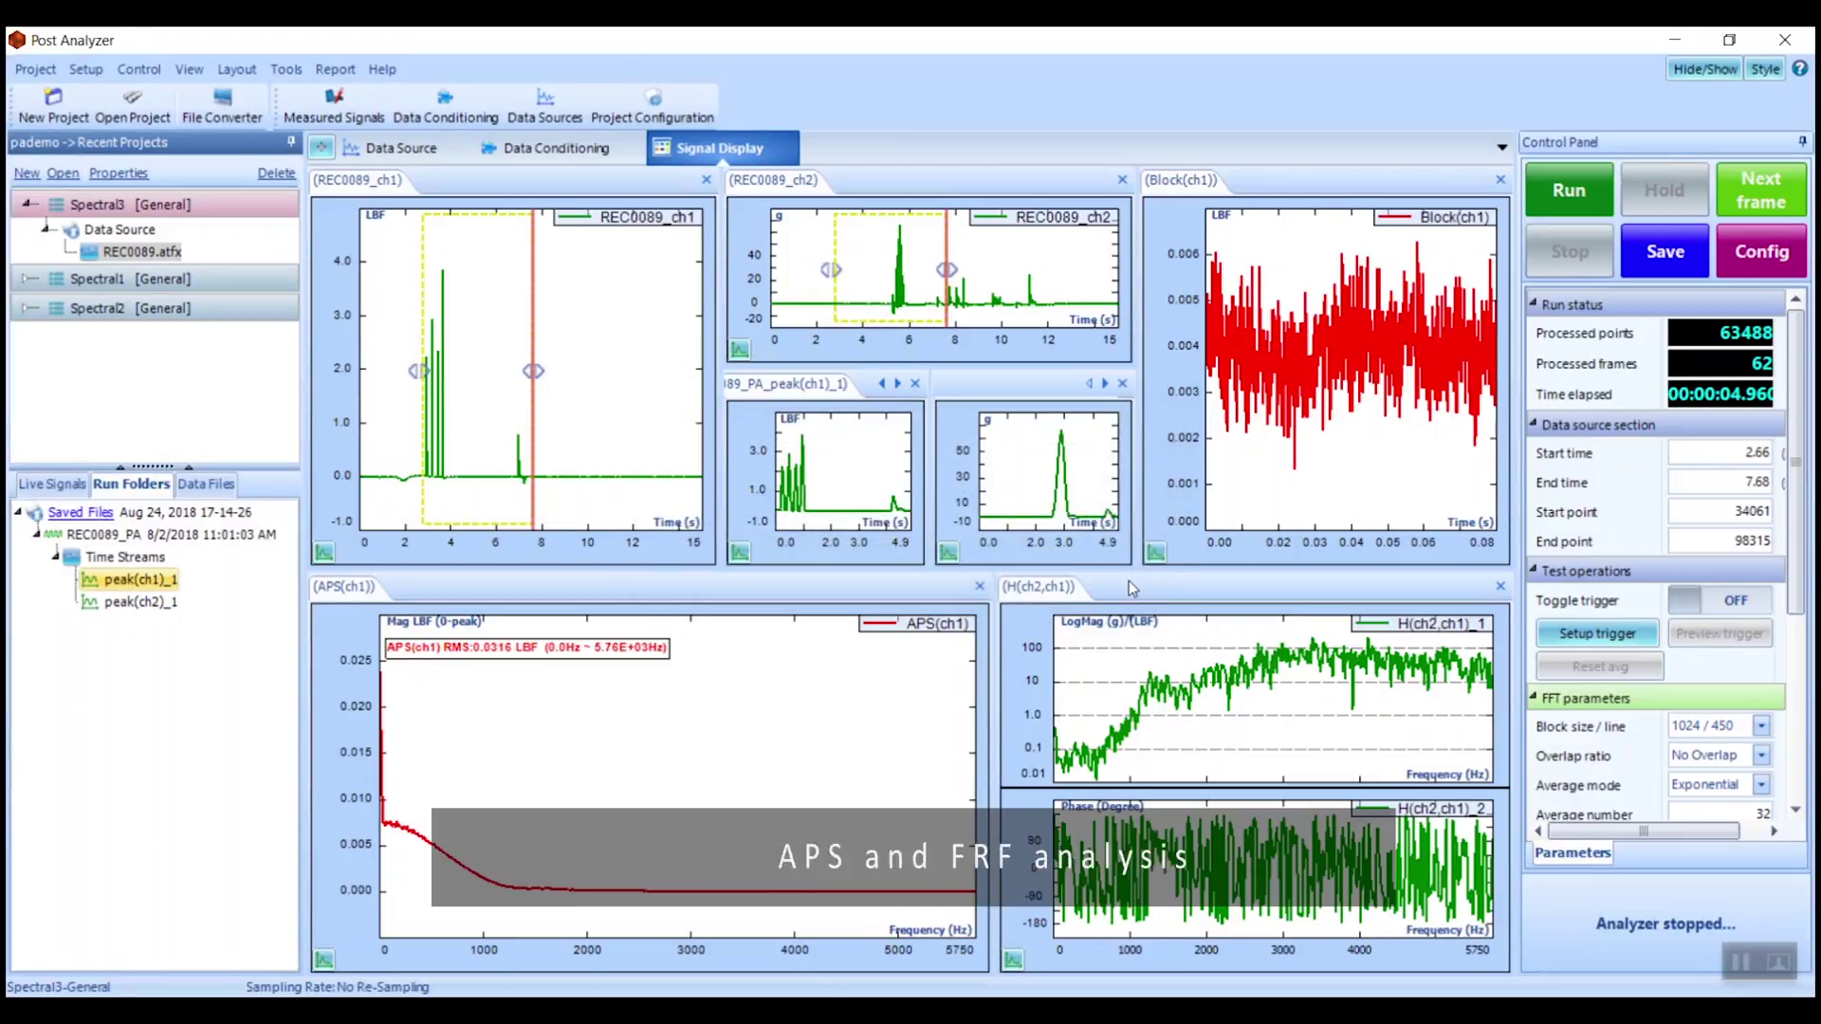
Keep block size at 1024 / 450 and set the FFT average number to 1.
{"action": "left_click", "coordinate": [1766, 265]}
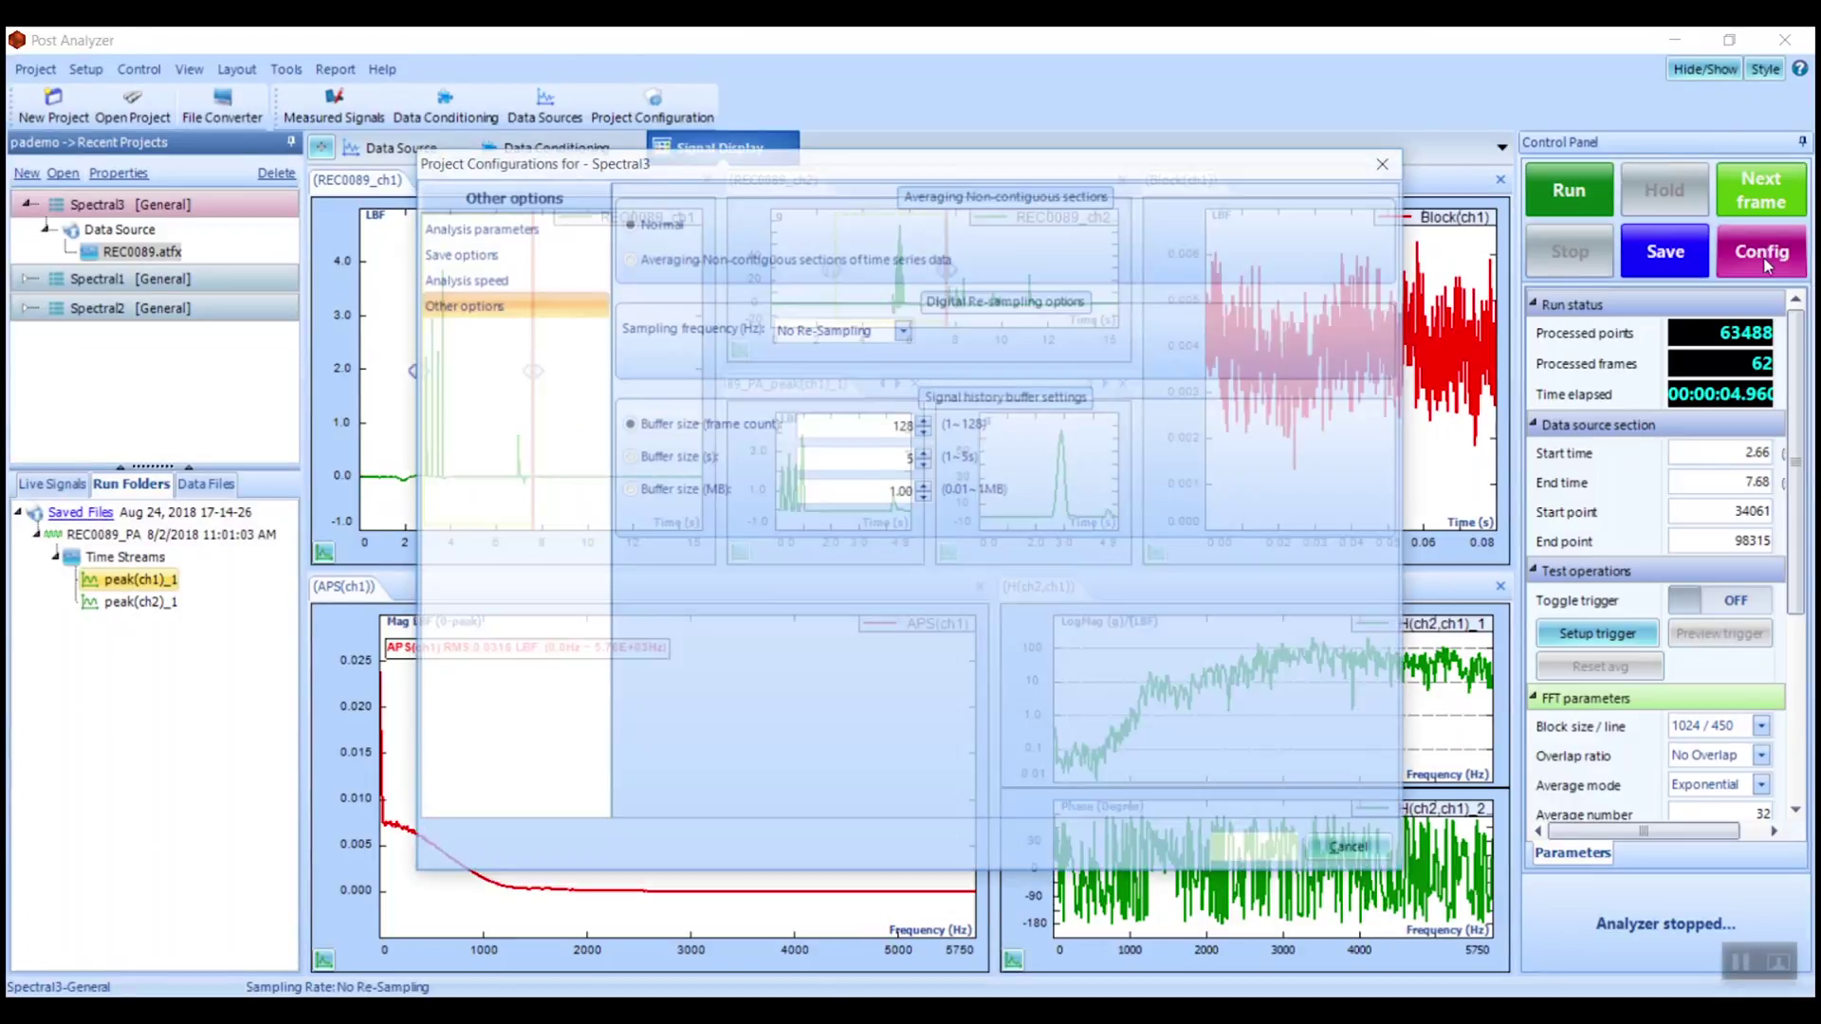
{"action": "left_click", "coordinate": [479, 228]}
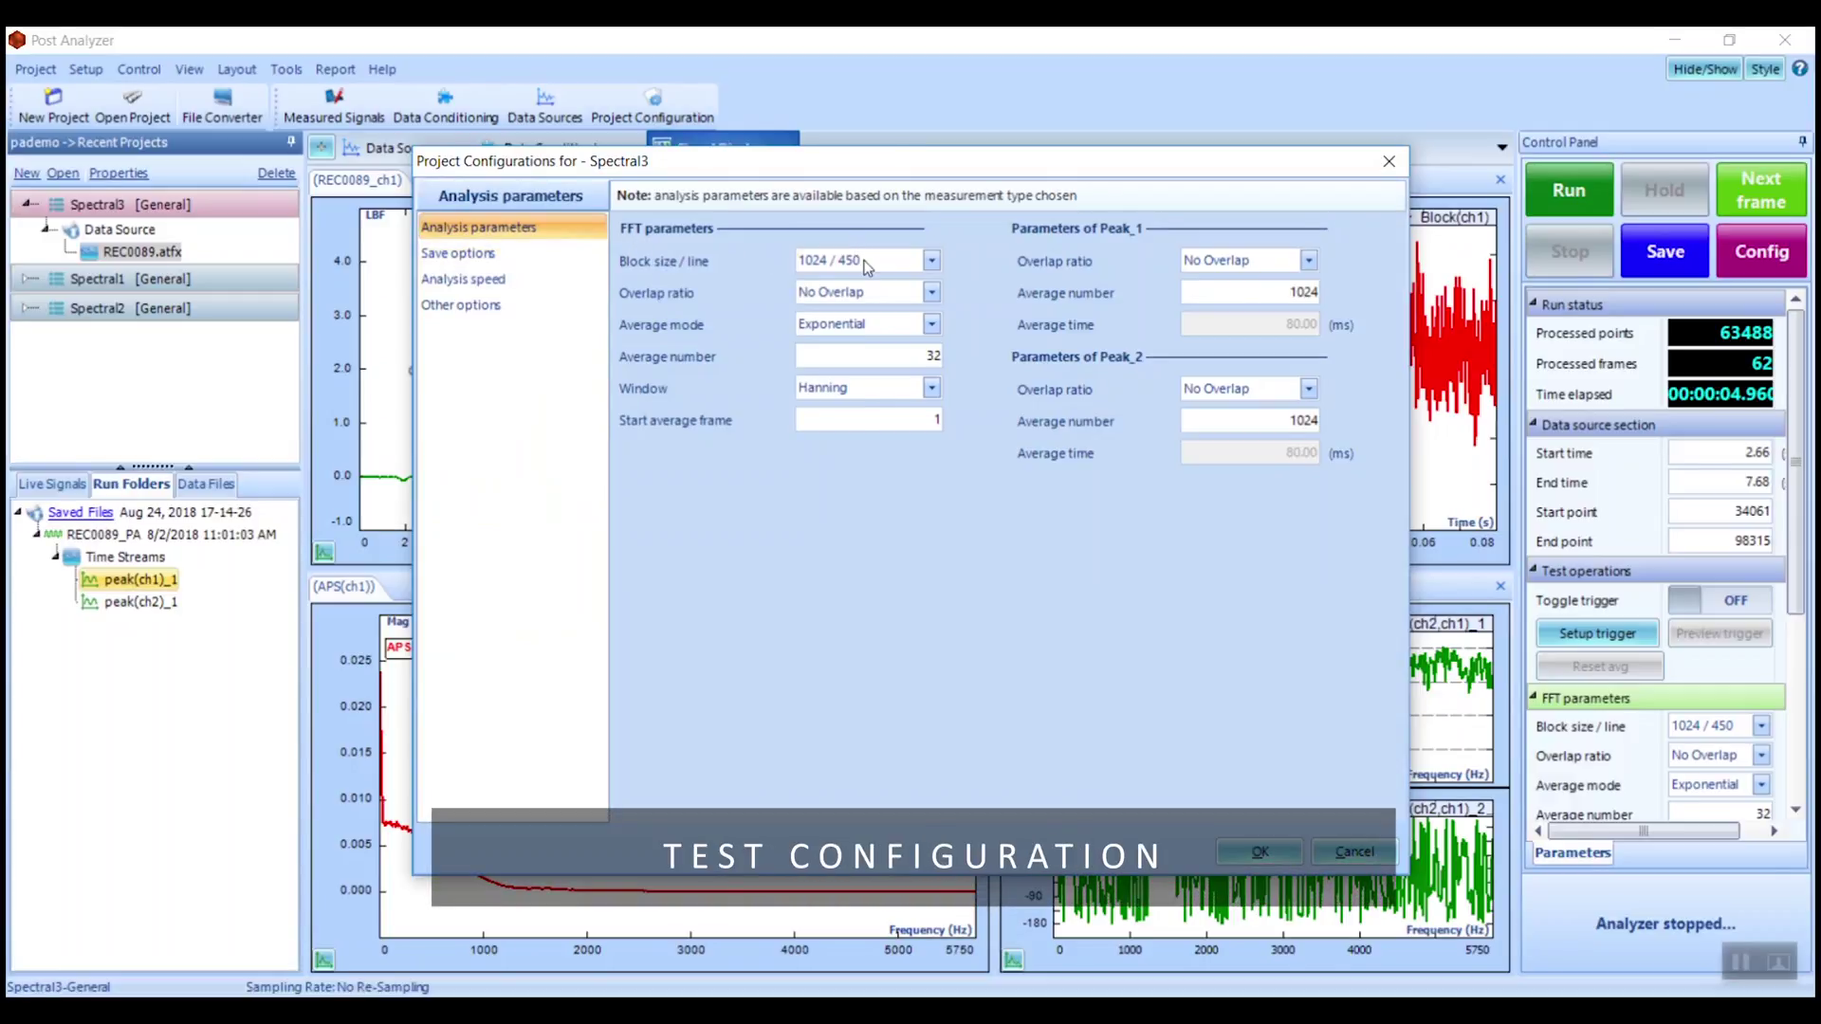
{"action": "left_click", "coordinate": [931, 261]}
{"action": "left_click", "coordinate": [950, 312]}
{"action": "left_click", "coordinate": [933, 356]}
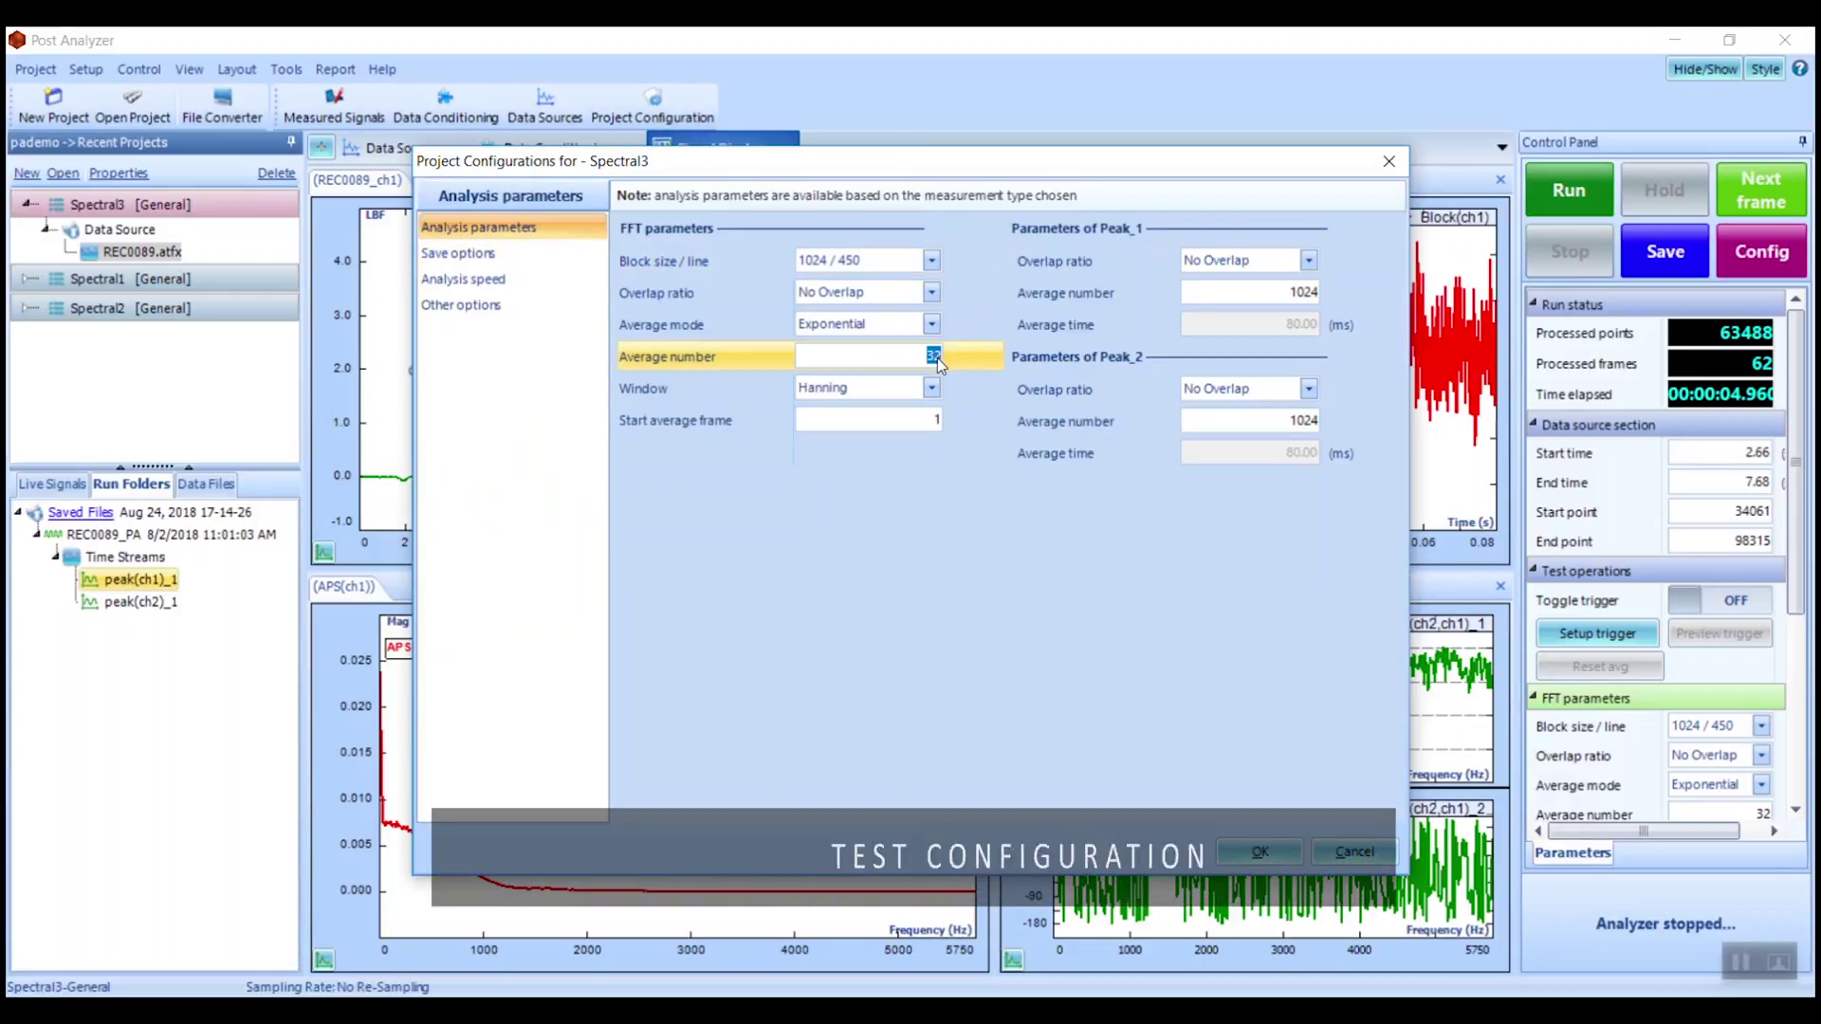
{"action": "type", "text": "1"}
{"action": "left_click", "coordinate": [958, 414]}
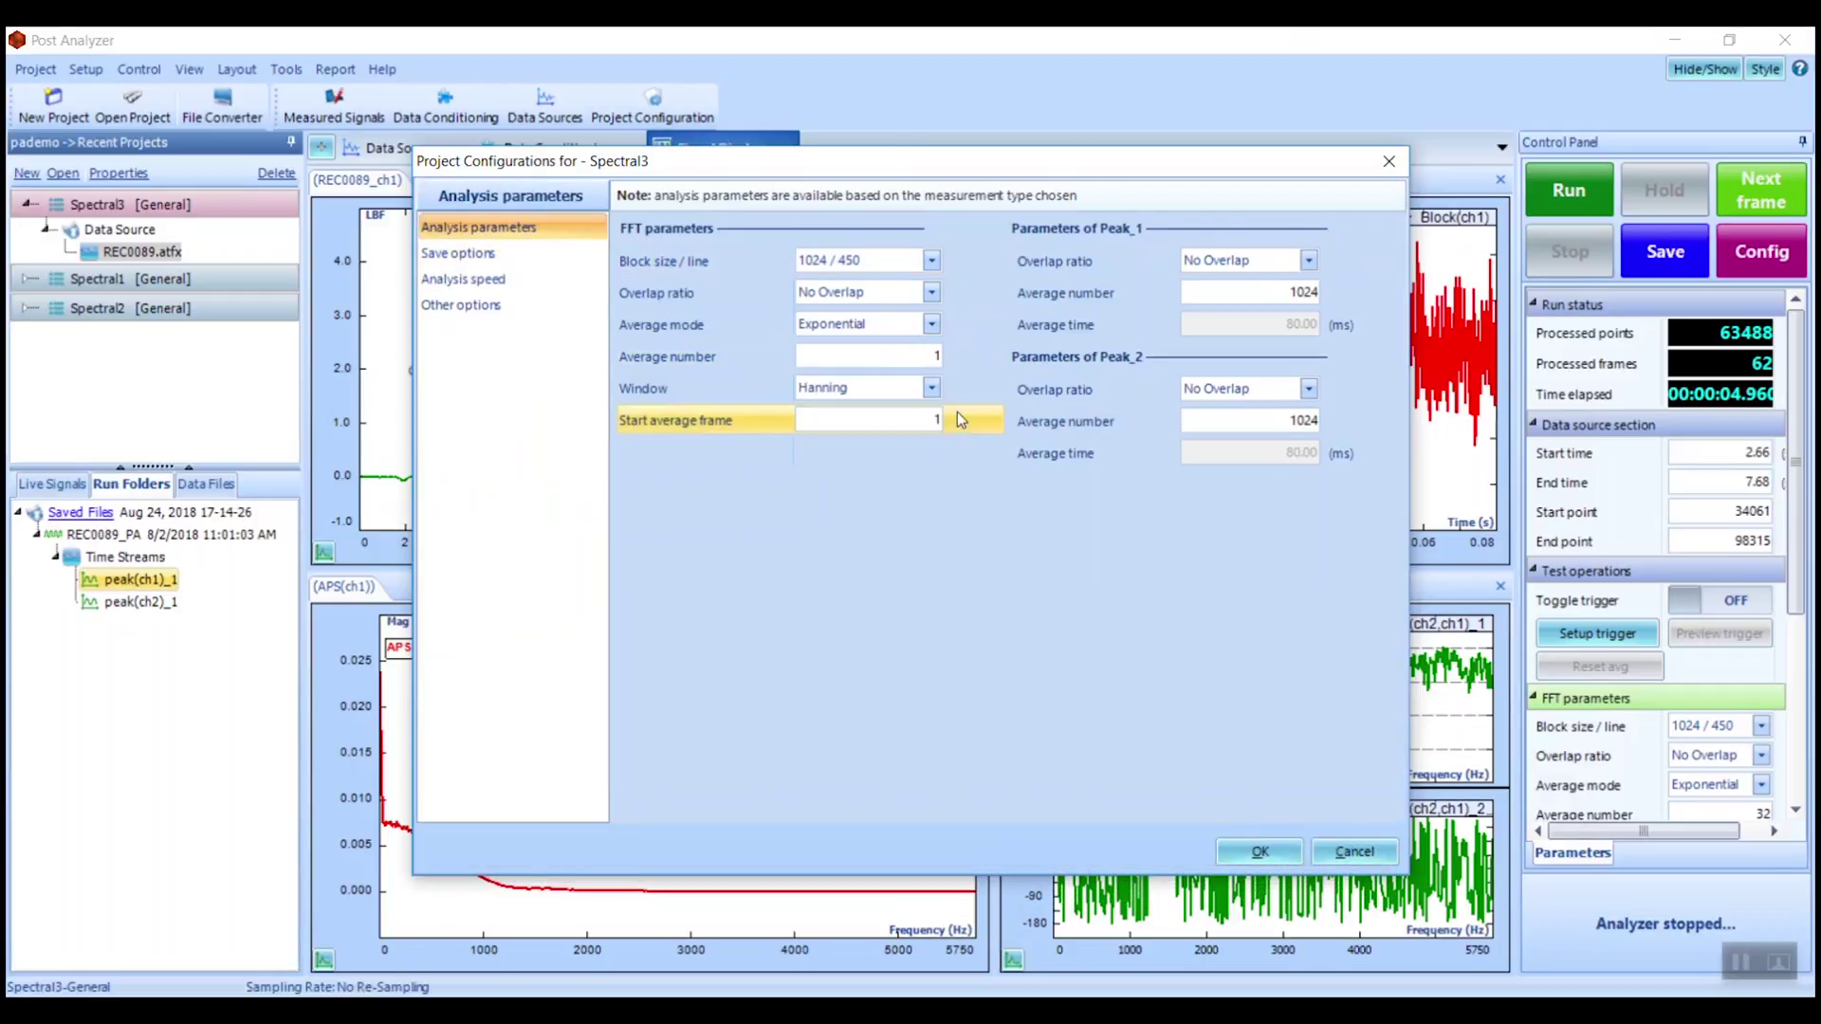
Enable 'Continuously save each block of processed data' instead of saving time streams.
{"action": "left_click", "coordinate": [487, 256]}
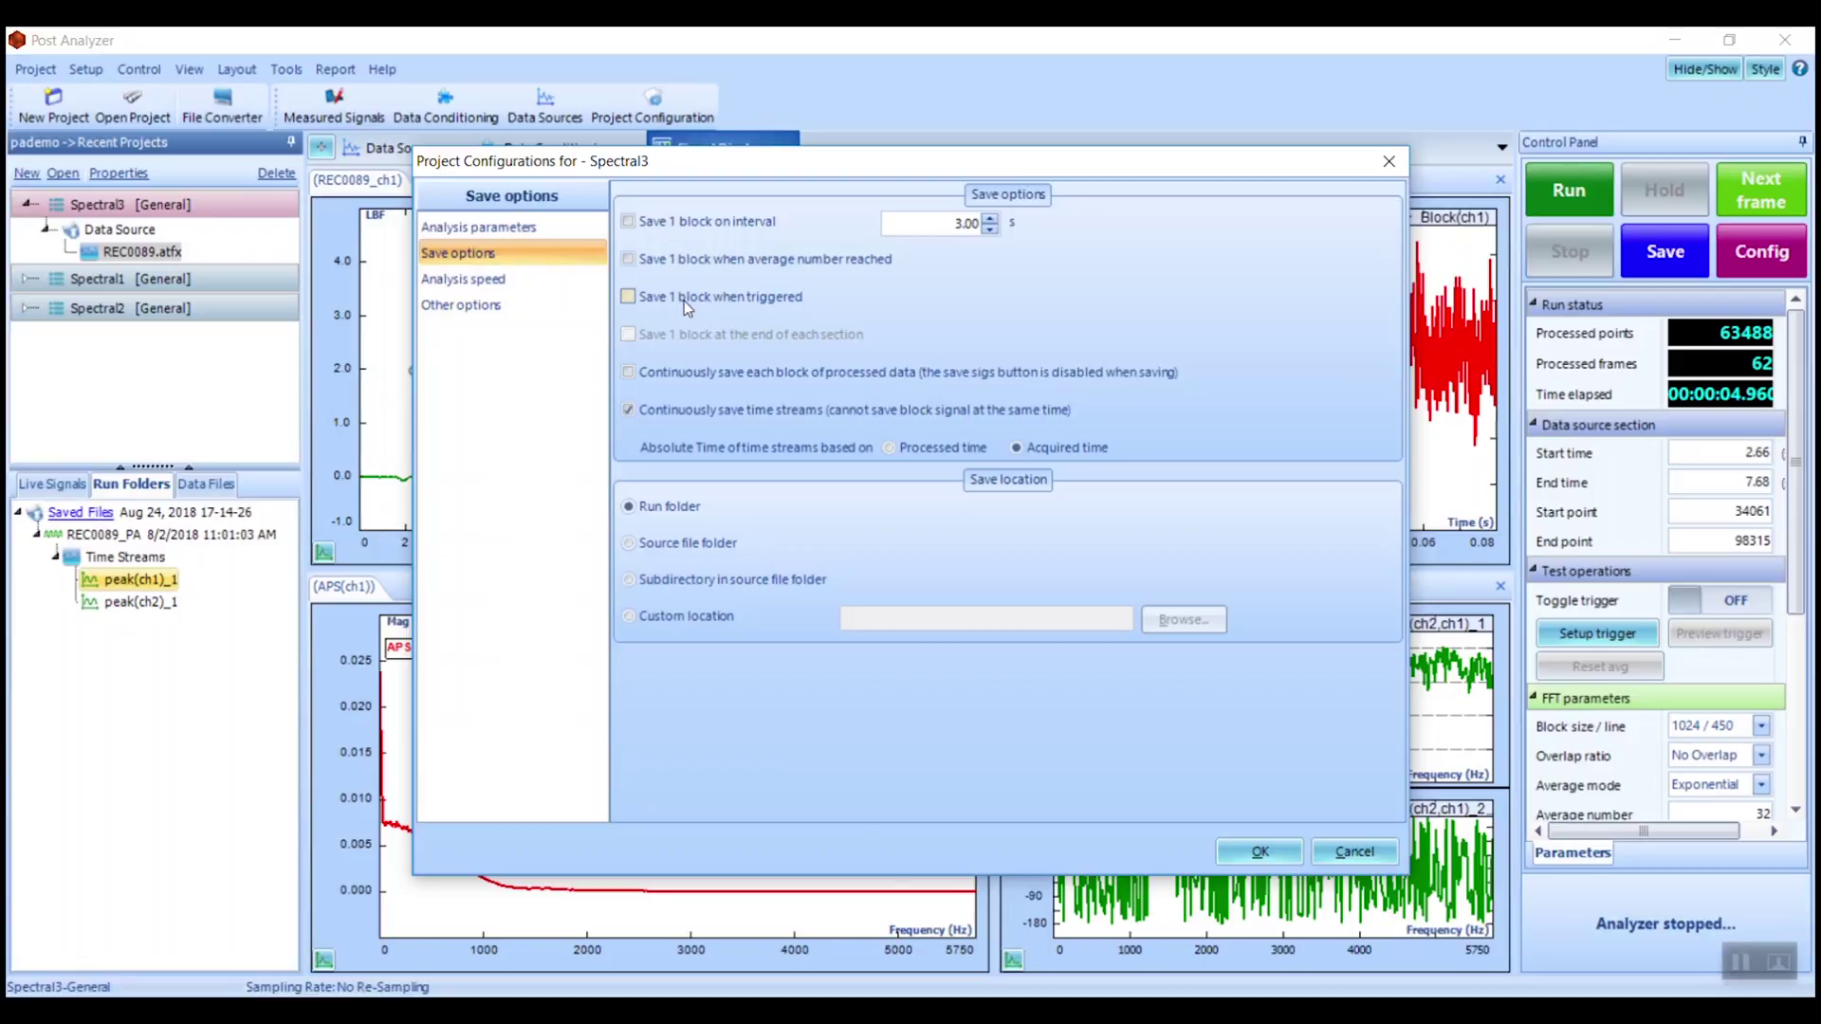
{"action": "left_click", "coordinate": [634, 378]}
{"action": "left_click", "coordinate": [530, 284]}
Apply the new project configuration and rerun the analysis, saving results to REC0089_PA1.
{"action": "left_click", "coordinate": [1277, 850]}
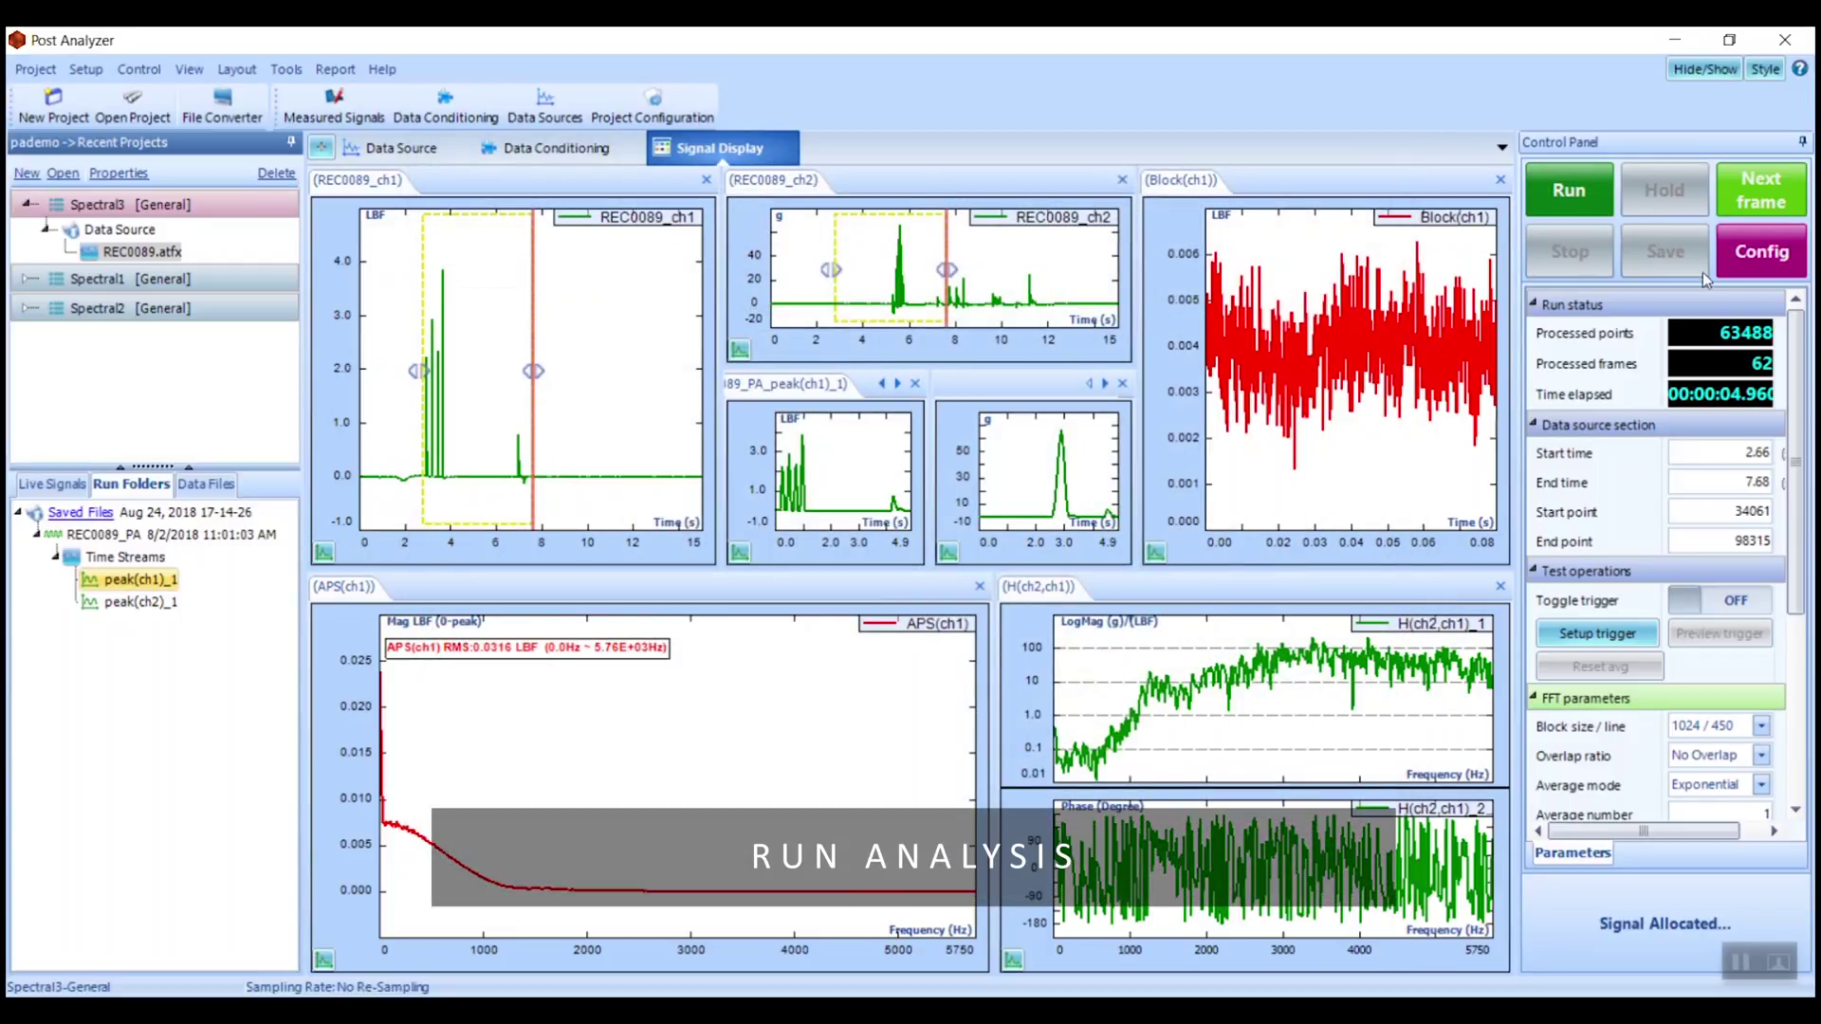
{"action": "left_click", "coordinate": [1570, 193]}
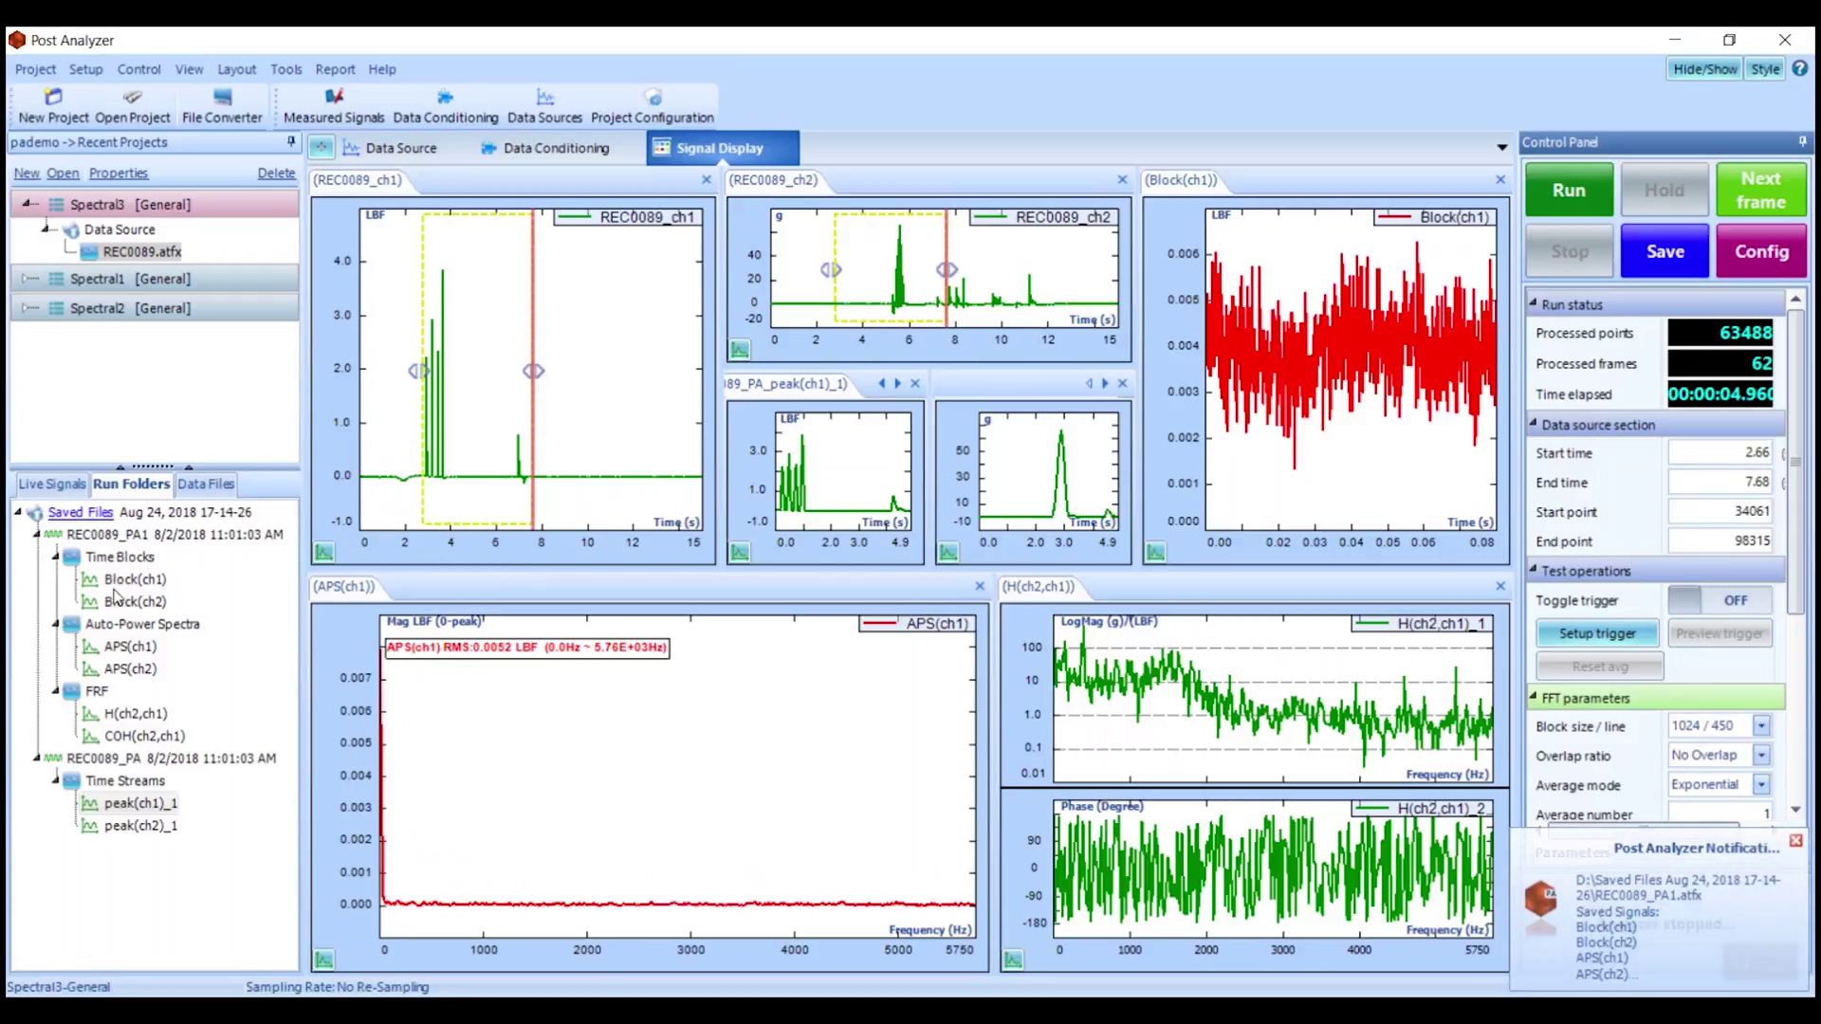
Show the saved H(ch2,ch1) FRF in an enlarged floating plot window.
{"action": "left_click", "coordinate": [138, 714]}
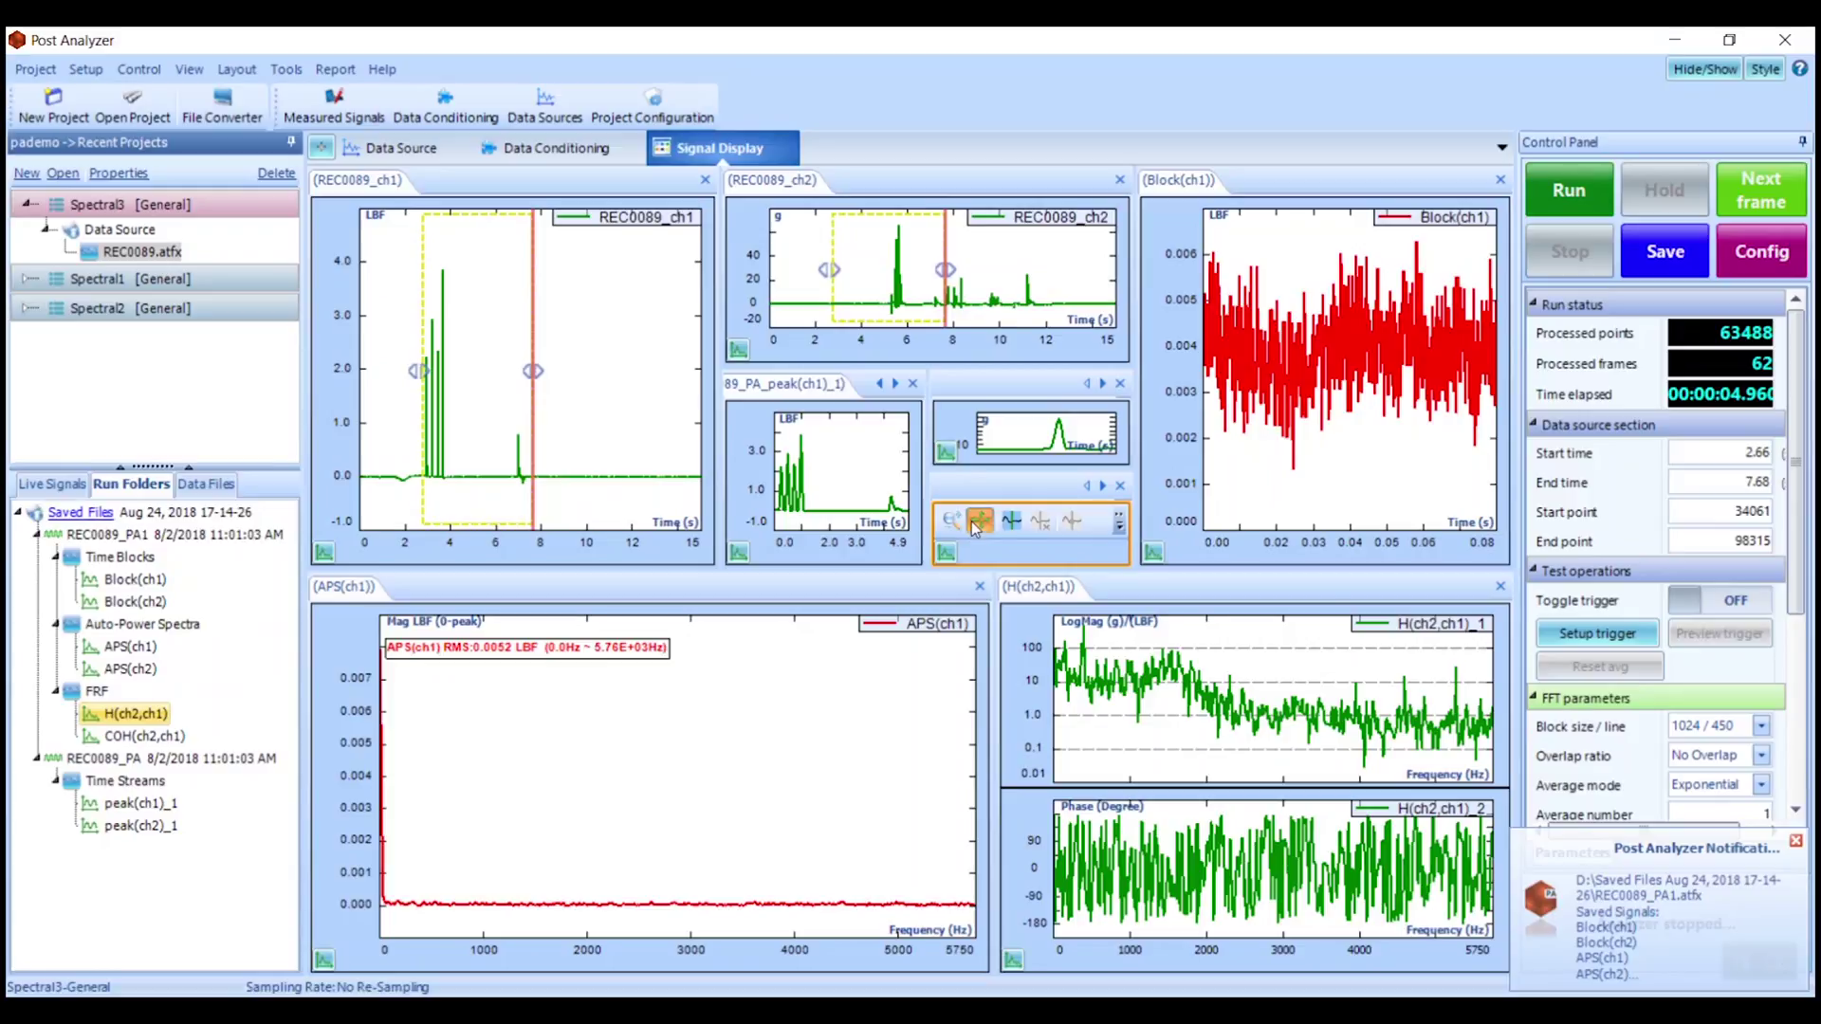
{"action": "left_click", "coordinate": [980, 518]}
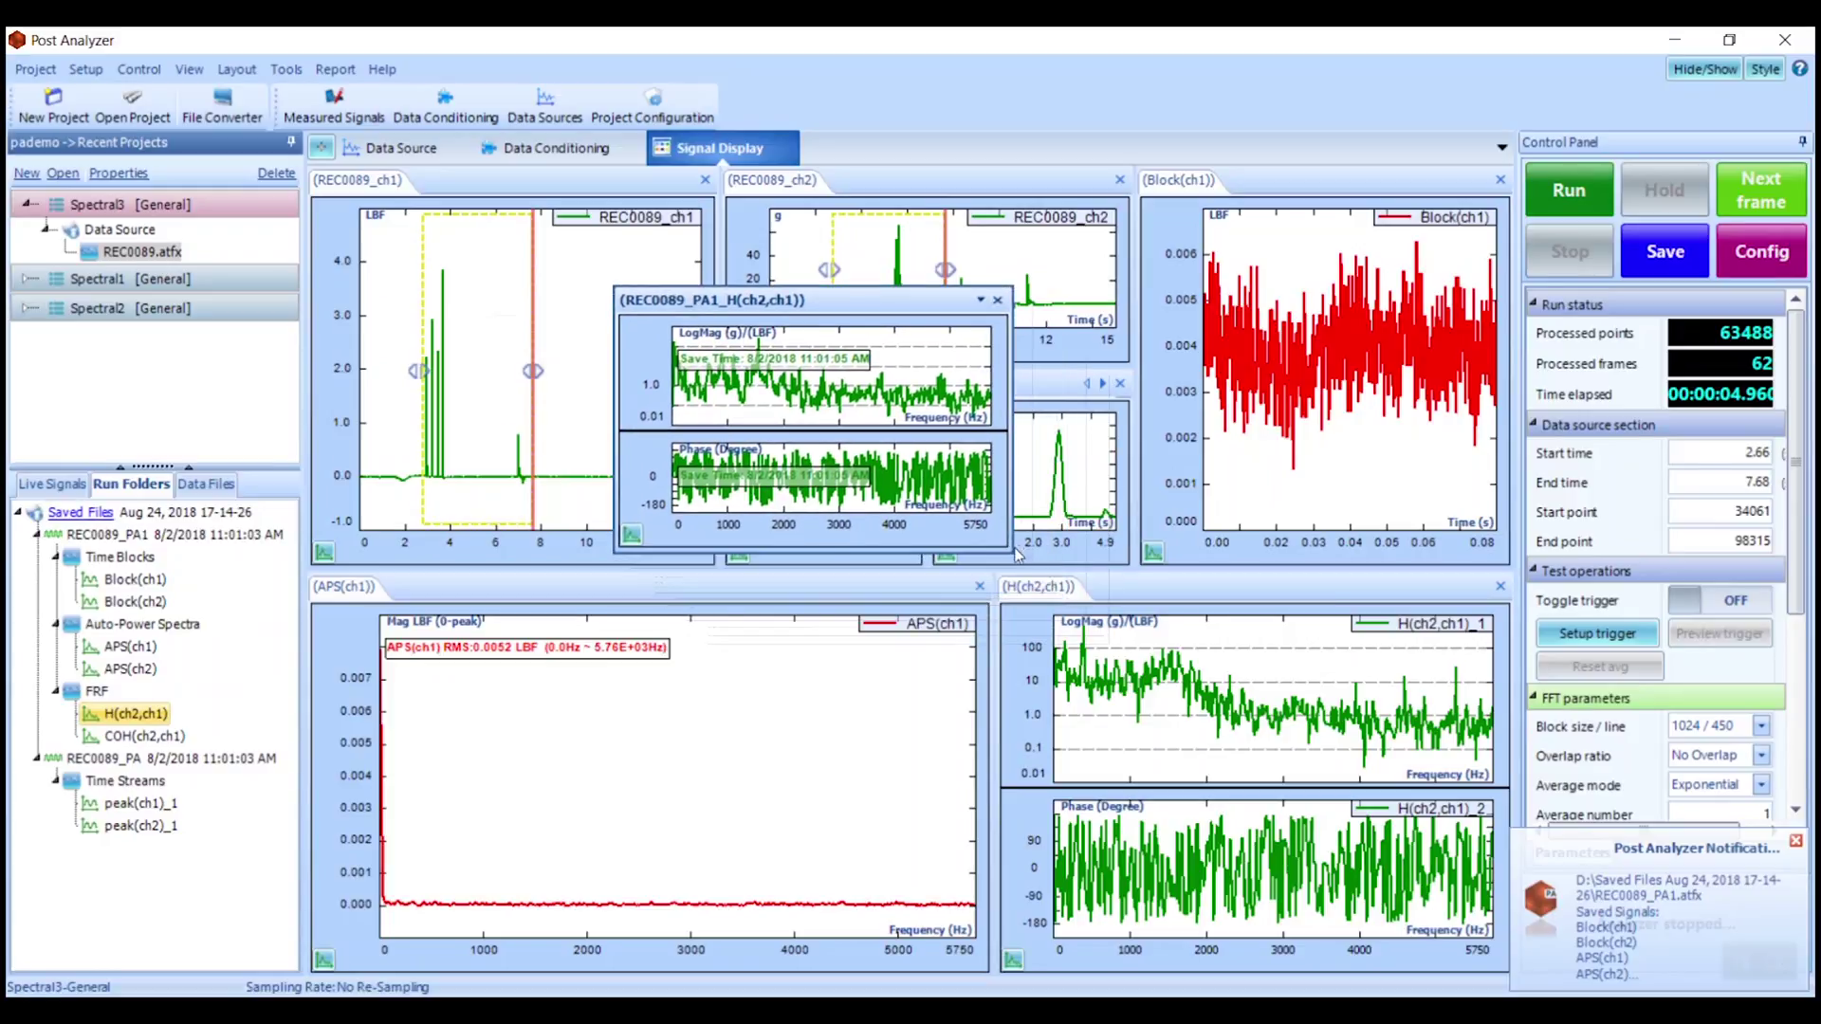
{"action": "left_click_drag", "start_coordinate": [1017, 555], "coordinate": [1440, 837]}
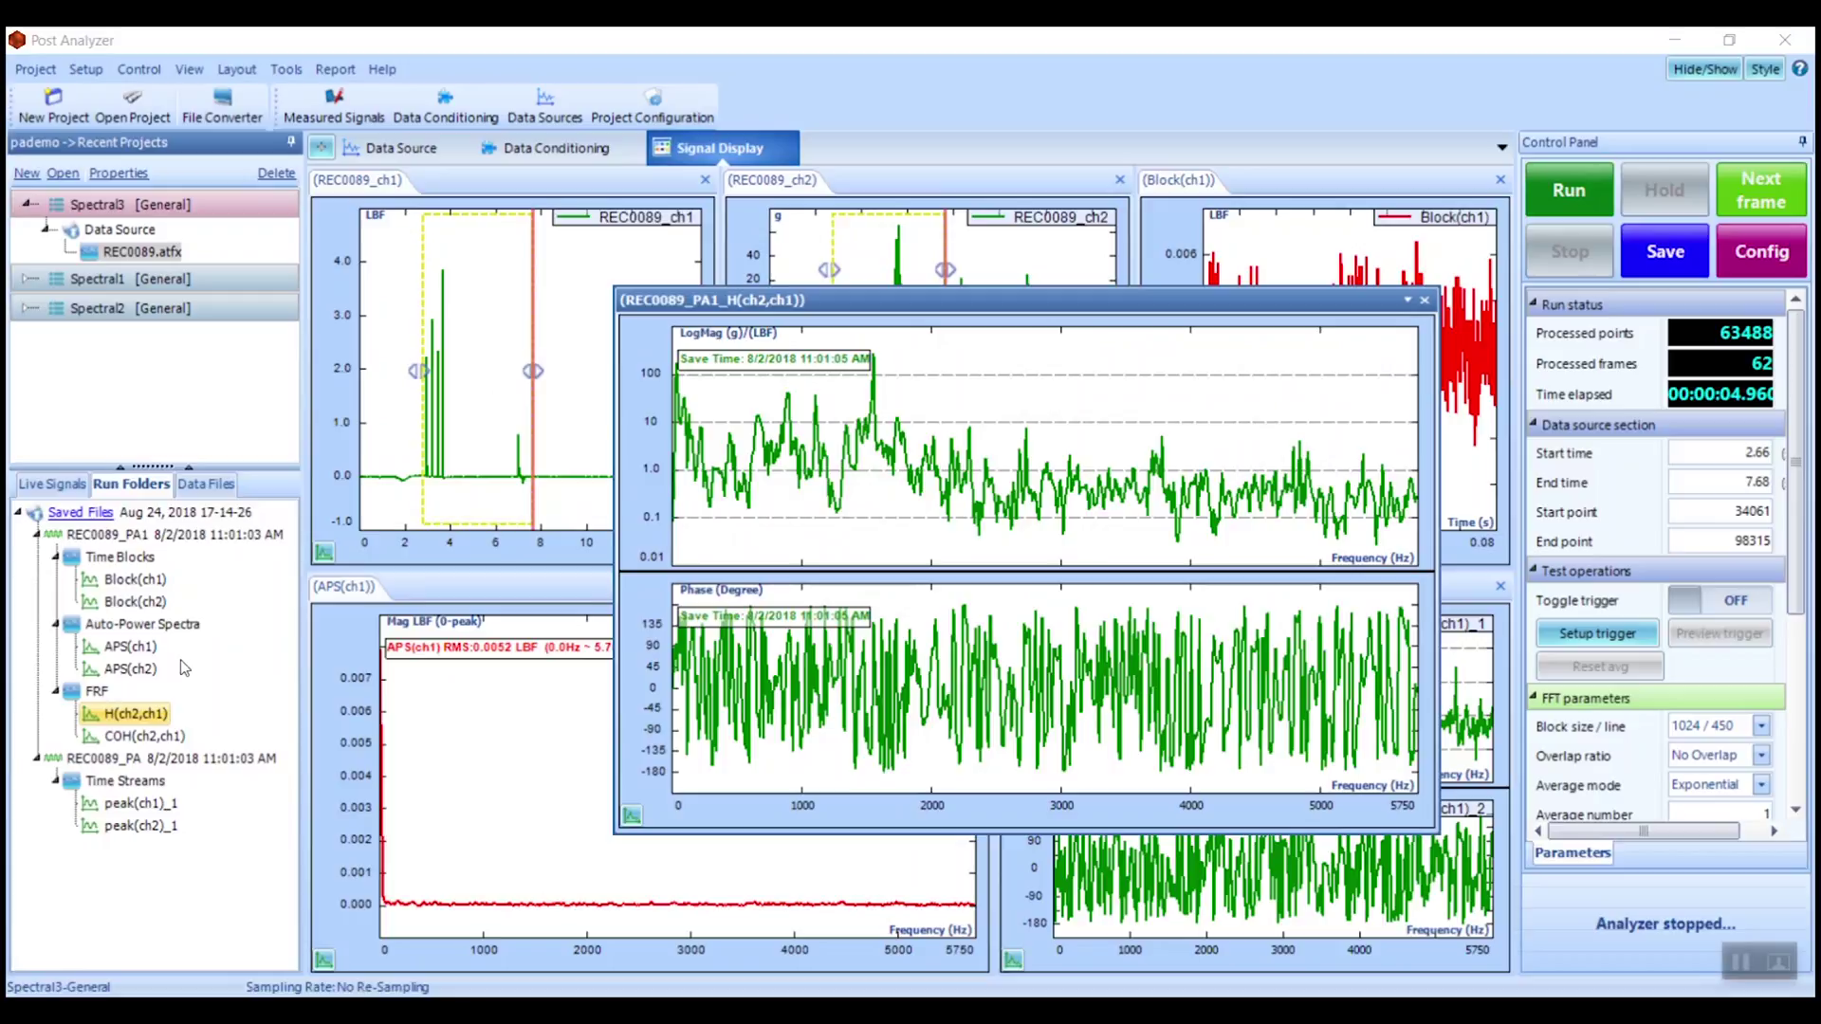
Add a 3D waterfall plot of the saved APS(ch1) spectrum.
{"action": "left_click", "coordinate": [133, 646]}
{"action": "right_click", "coordinate": [133, 646]}
{"action": "left_click", "coordinate": [294, 708]}
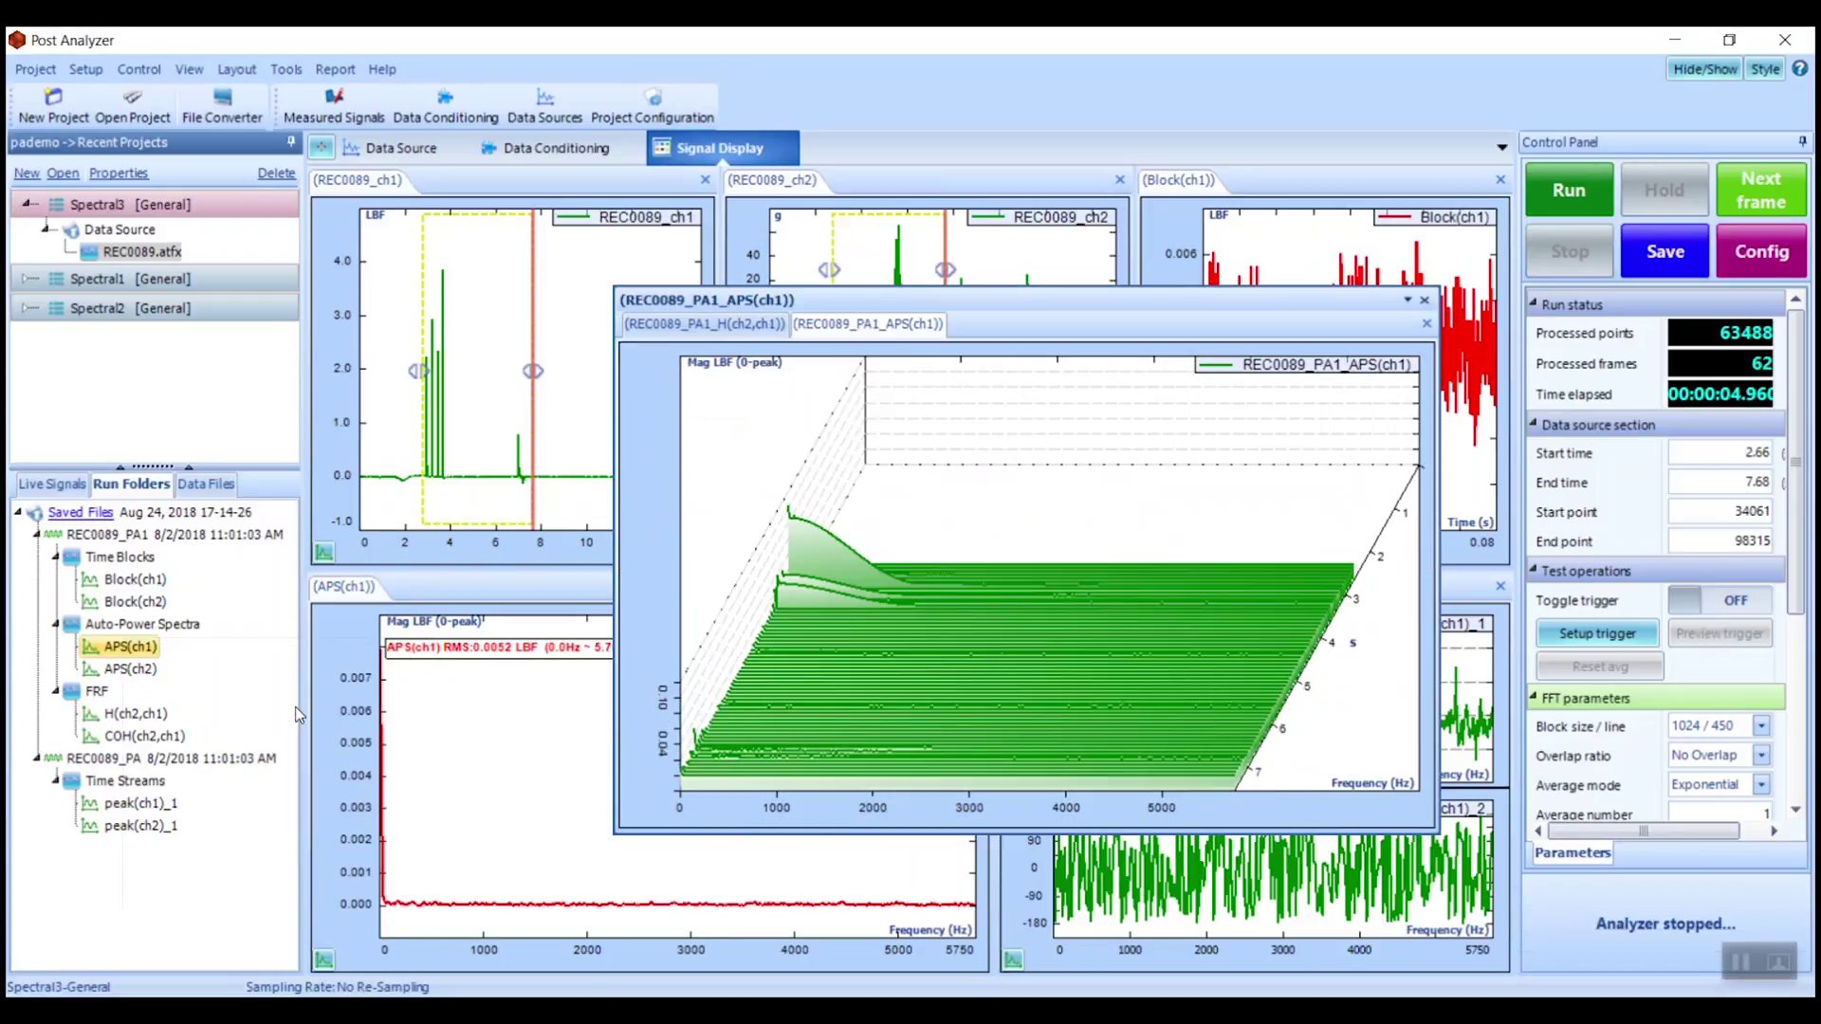